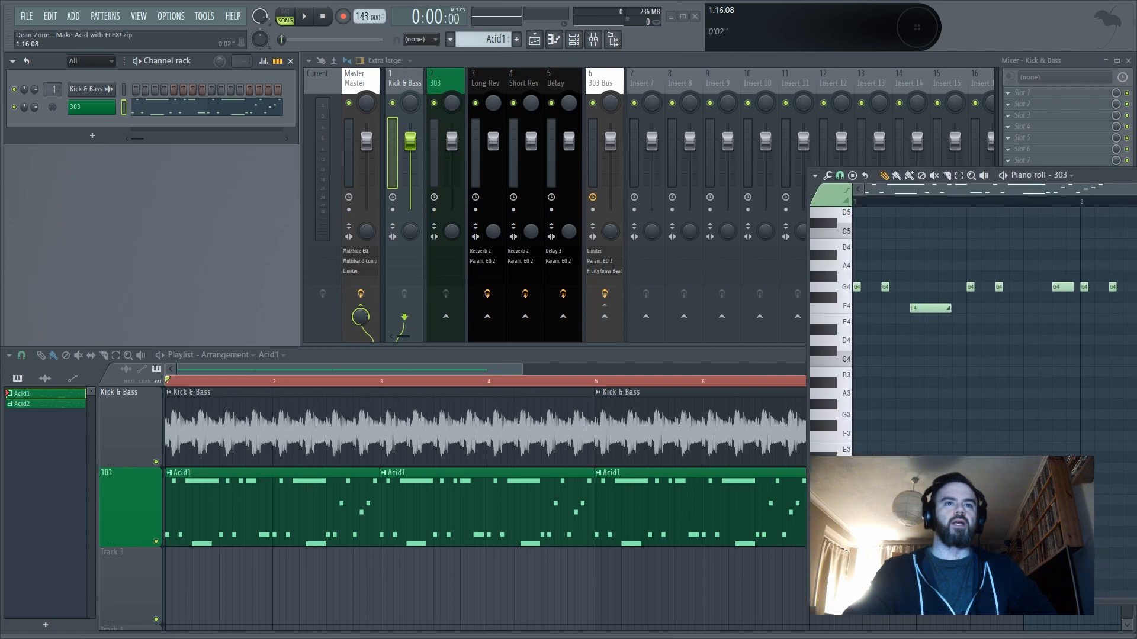
Review the 303 pattern's notes, close the piano roll, and inspect the 303, Long Rev, Short Rev and Delay mixer tracks
scroll(499, 460, up, 4)
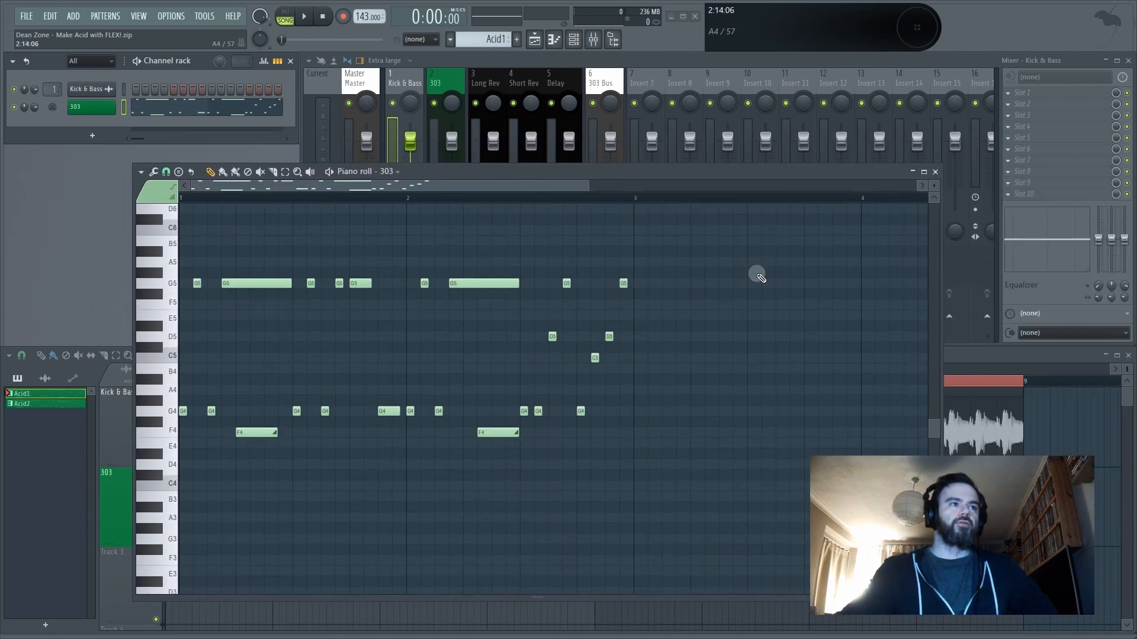
click(935, 172)
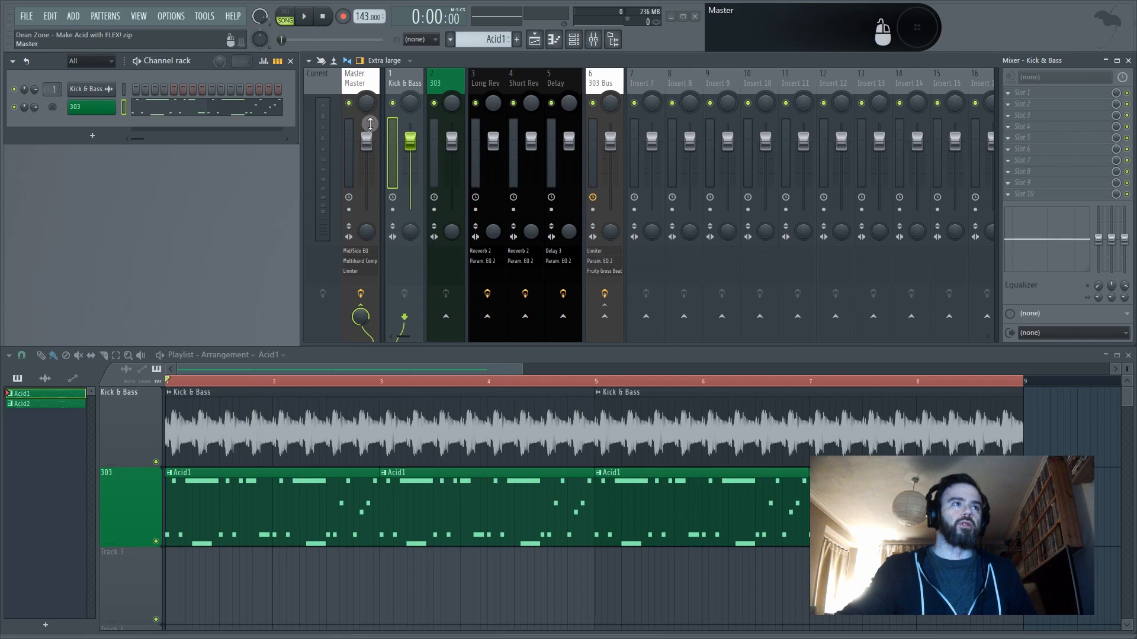
click(442, 84)
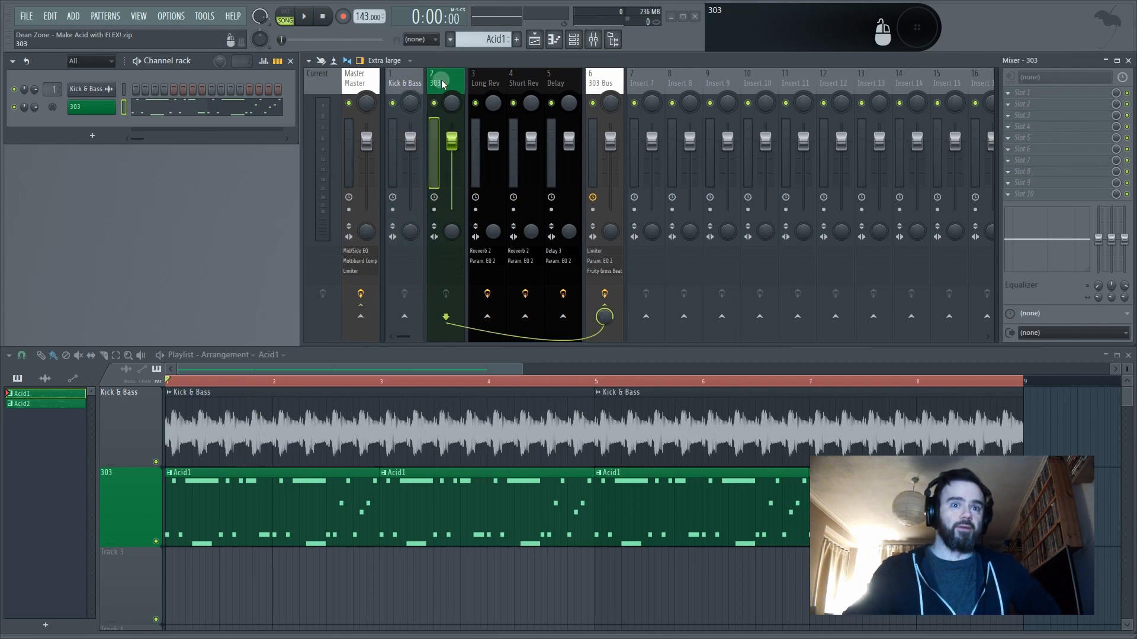
click(497, 80)
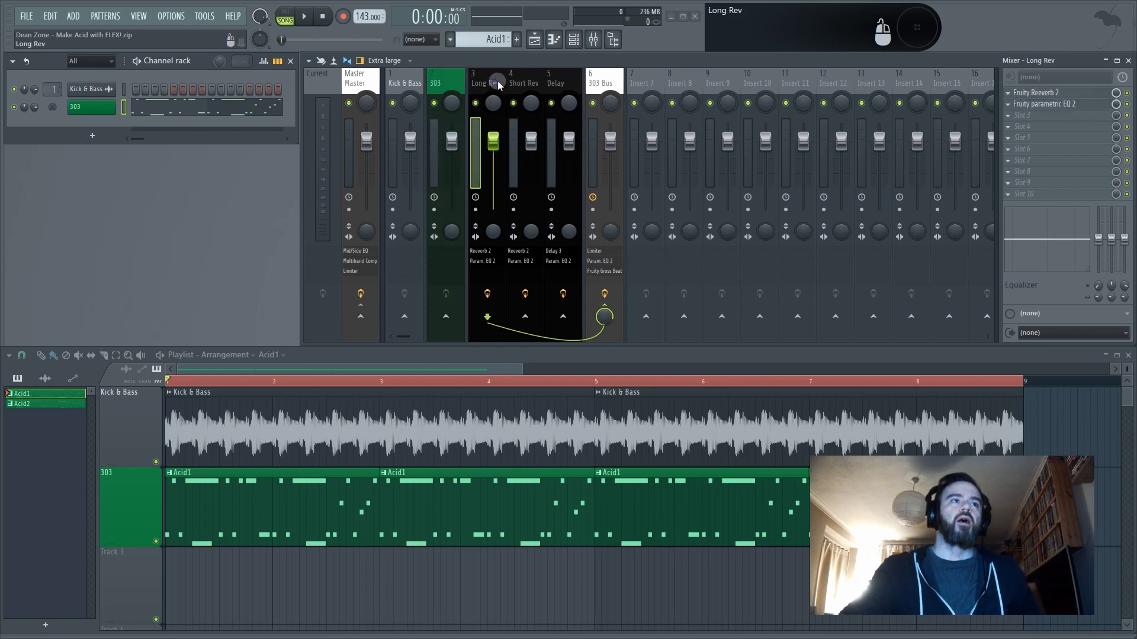
click(525, 80)
click(552, 77)
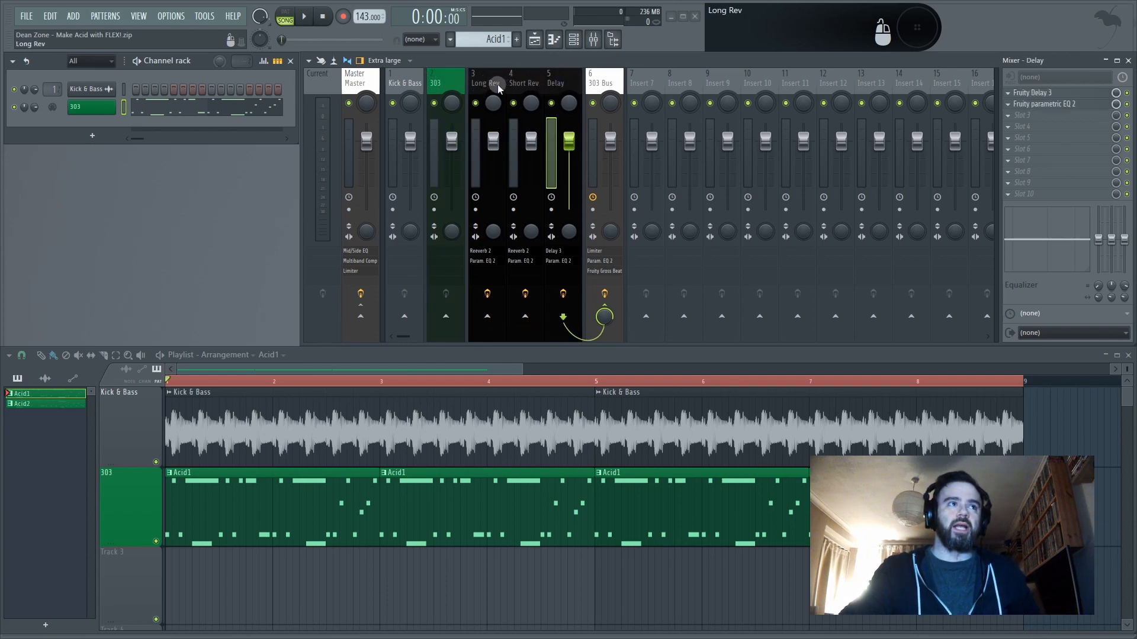
click(497, 84)
click(524, 80)
click(551, 78)
click(502, 76)
click(523, 76)
click(550, 78)
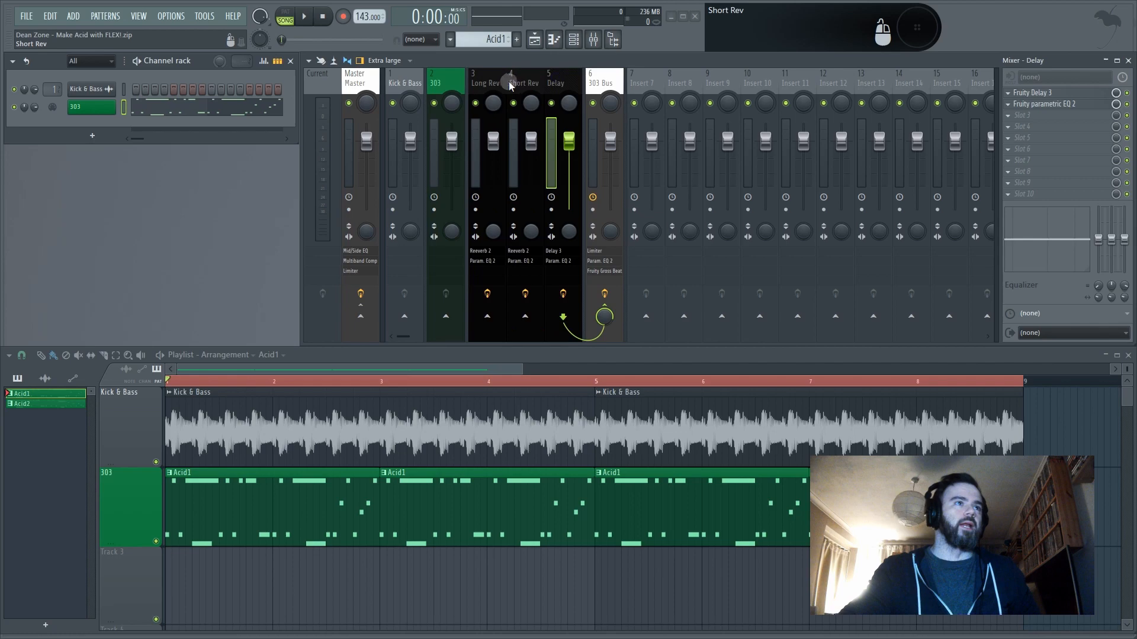
click(497, 81)
click(523, 79)
click(551, 77)
click(497, 80)
click(457, 78)
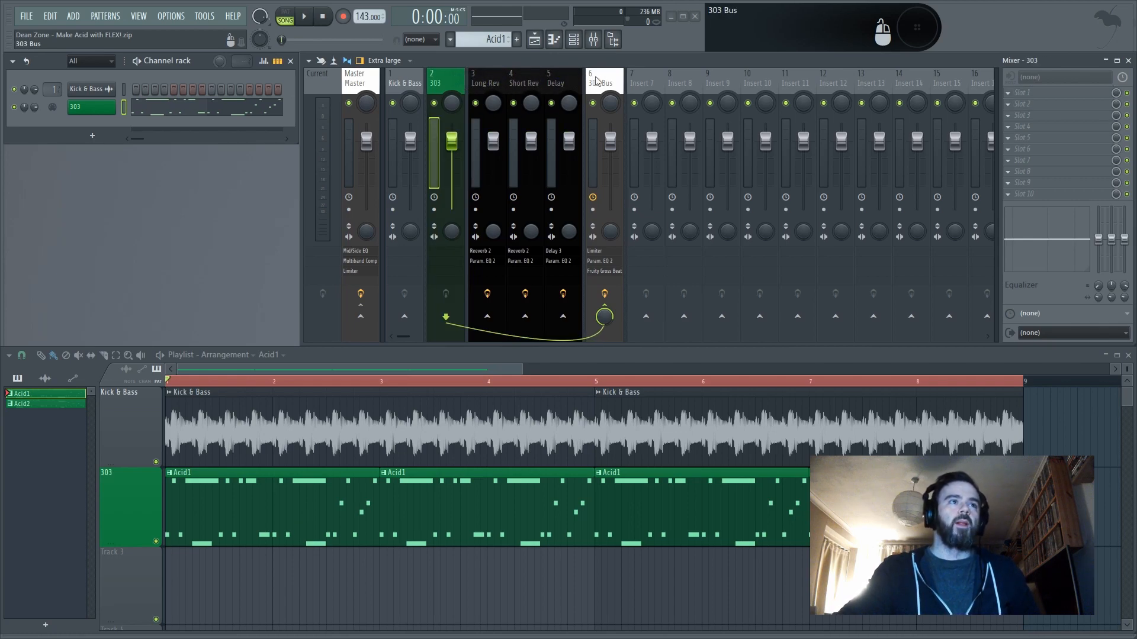
Inspect the Fruity Limiter, parametric EQ 2 and Gross Beat effects on the 303 Bus, and view the Master track's effects
click(597, 82)
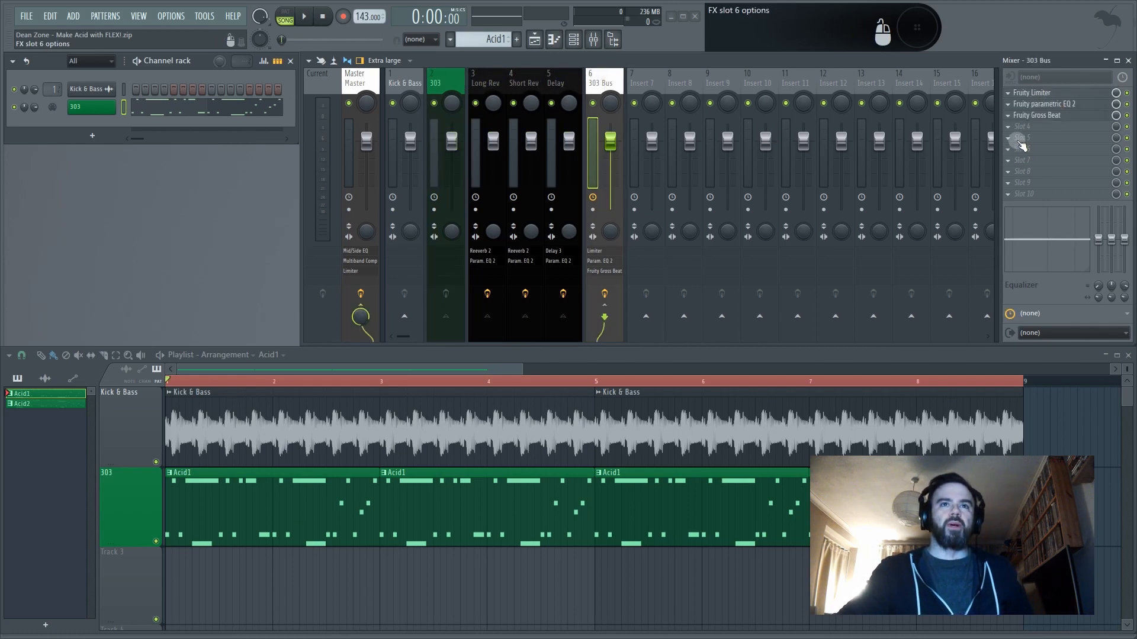
click(1037, 94)
click(1040, 95)
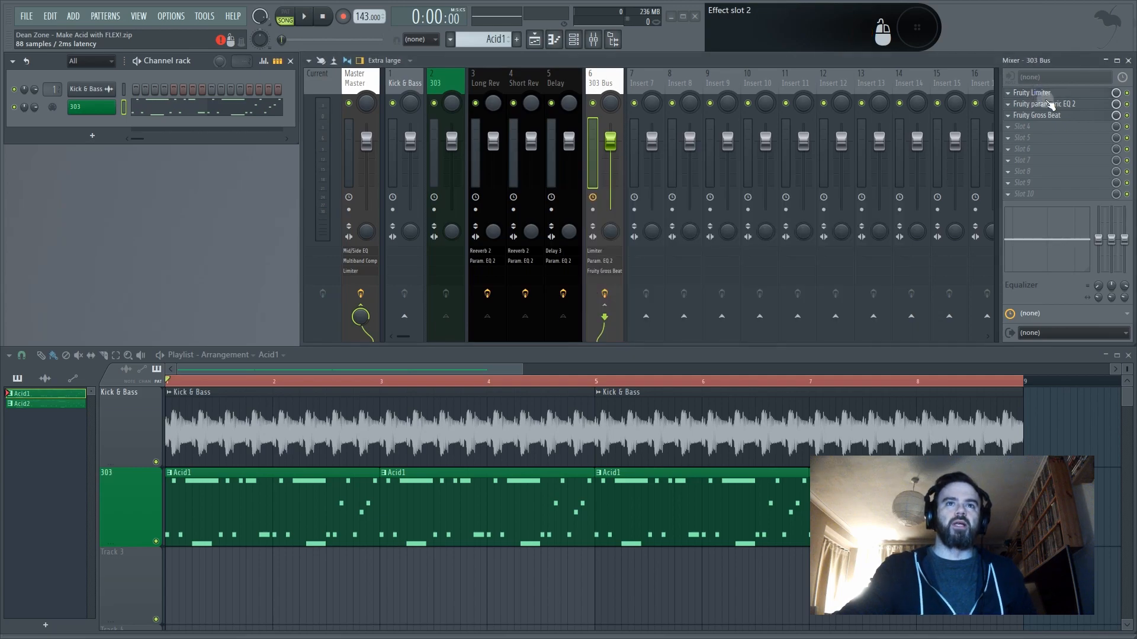
click(1045, 104)
click(1045, 104)
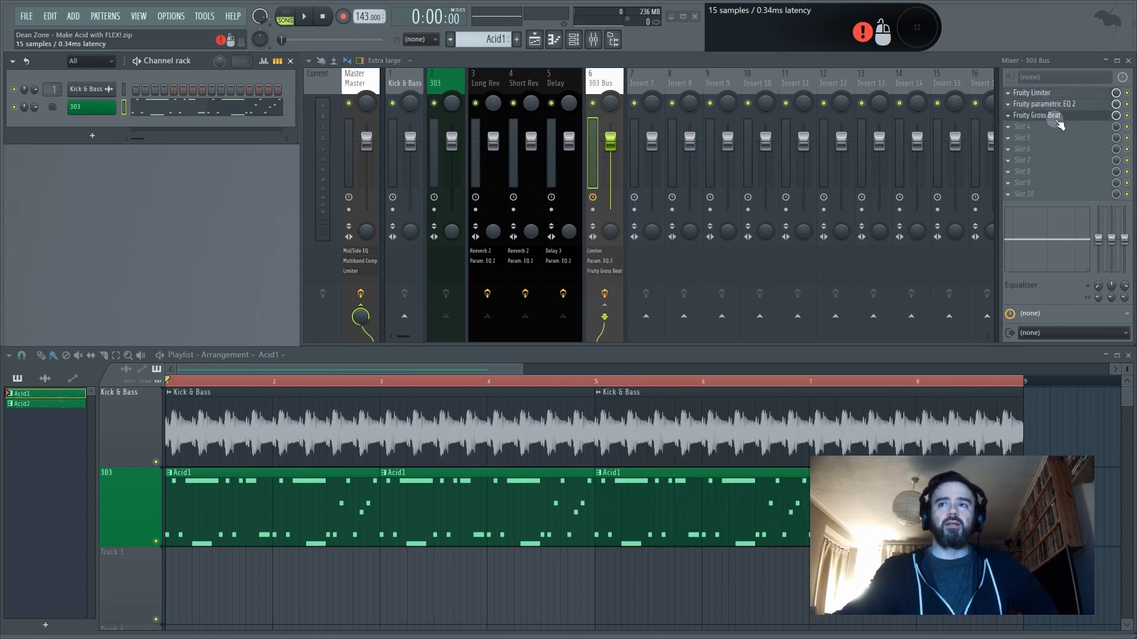
click(1053, 117)
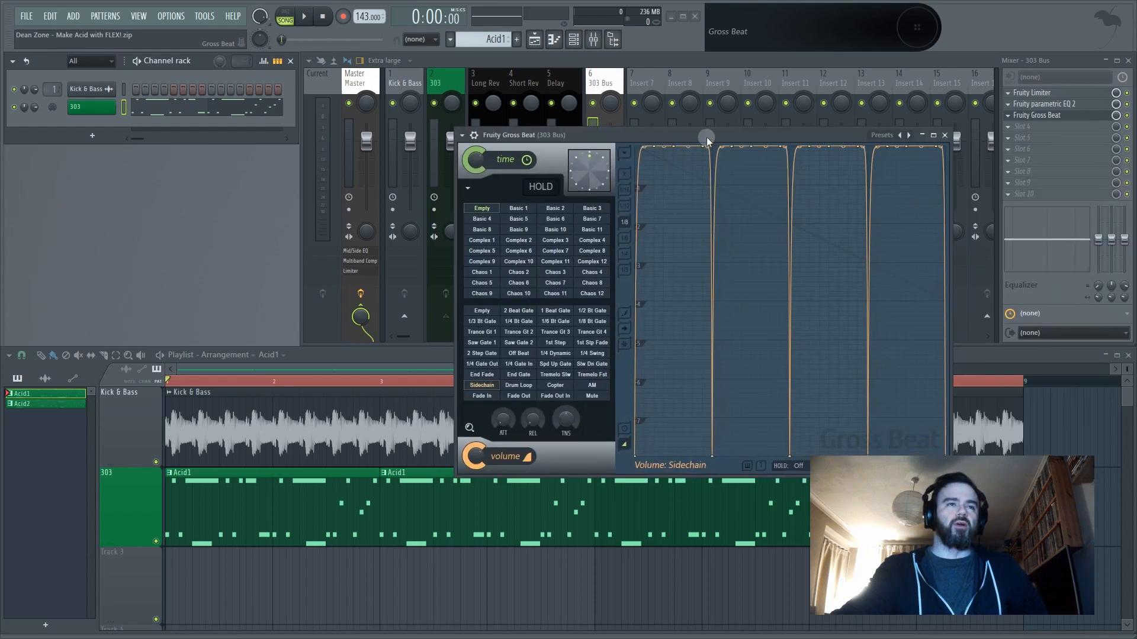
click(945, 135)
click(360, 79)
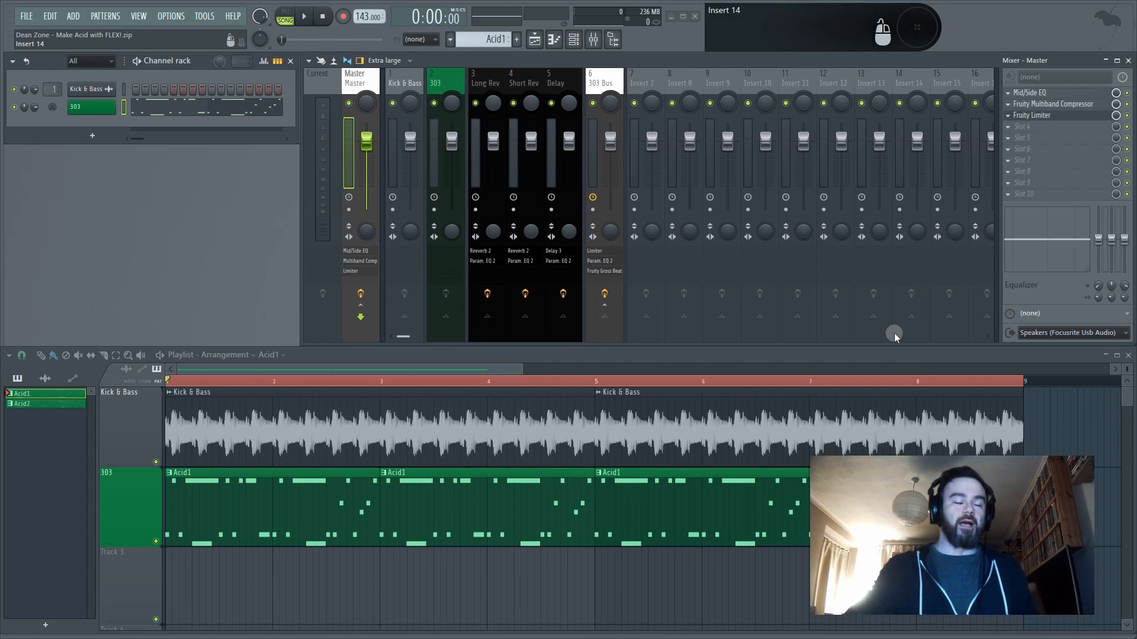
Replace the 303 channel's MIDI Out instrument with FL FLEX and reposition its plugin window
click(93, 110)
right_click(94, 108)
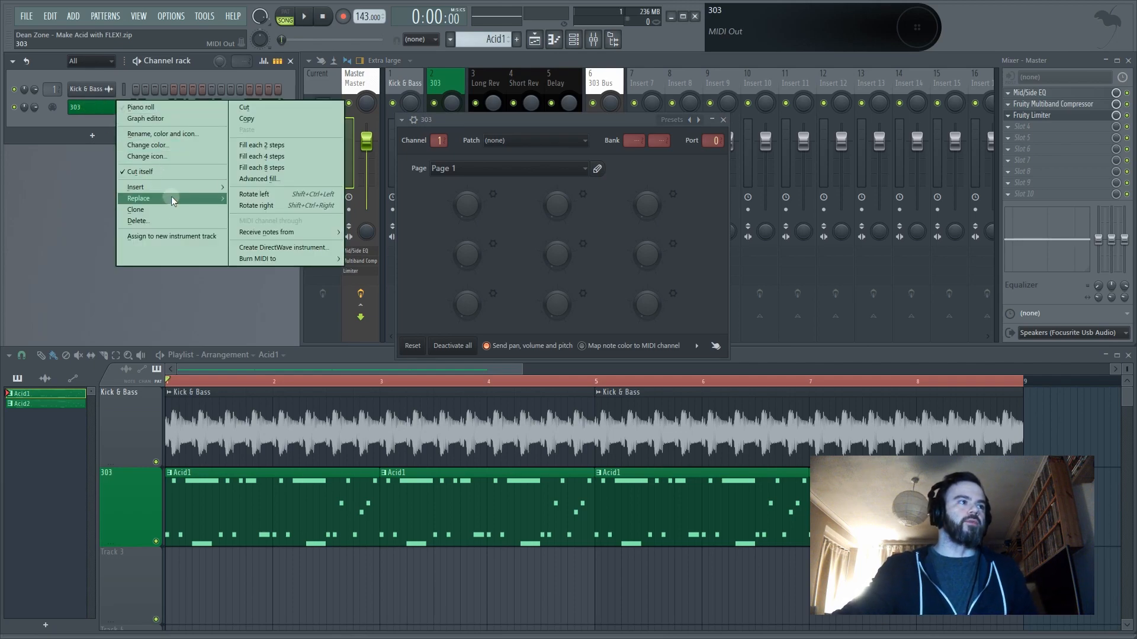
mouse_move(172, 196)
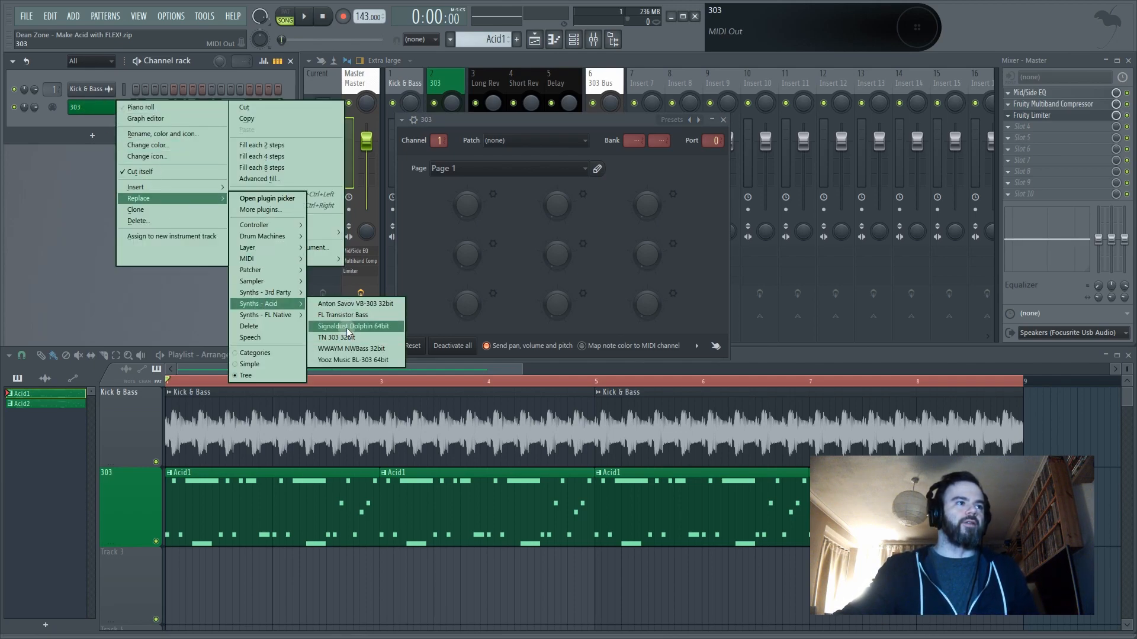
mouse_move(280, 314)
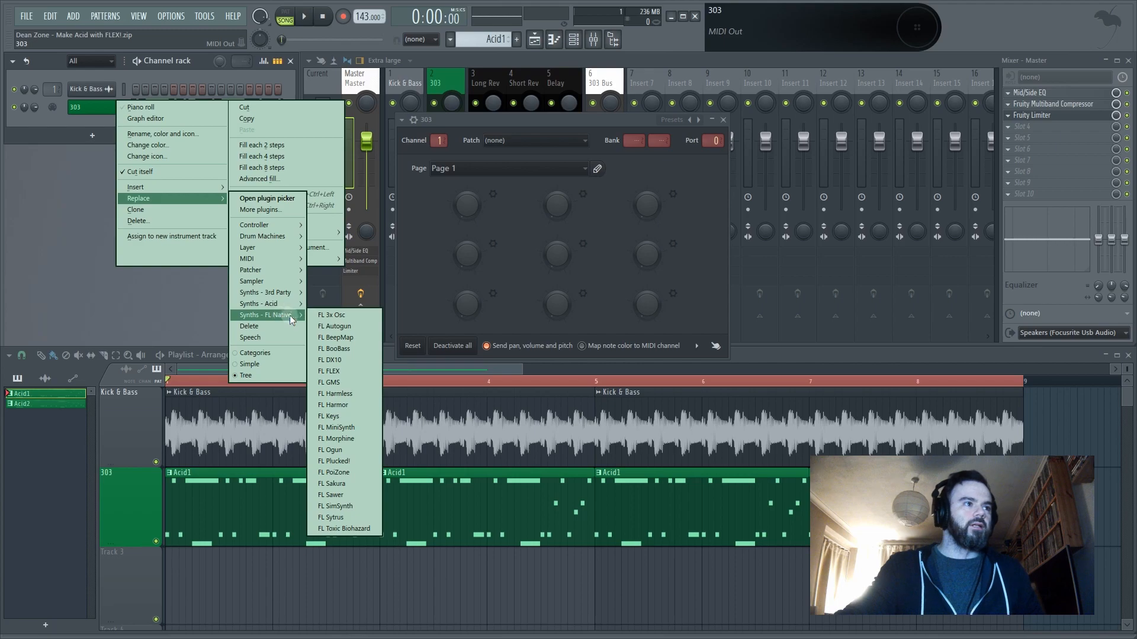
click(358, 379)
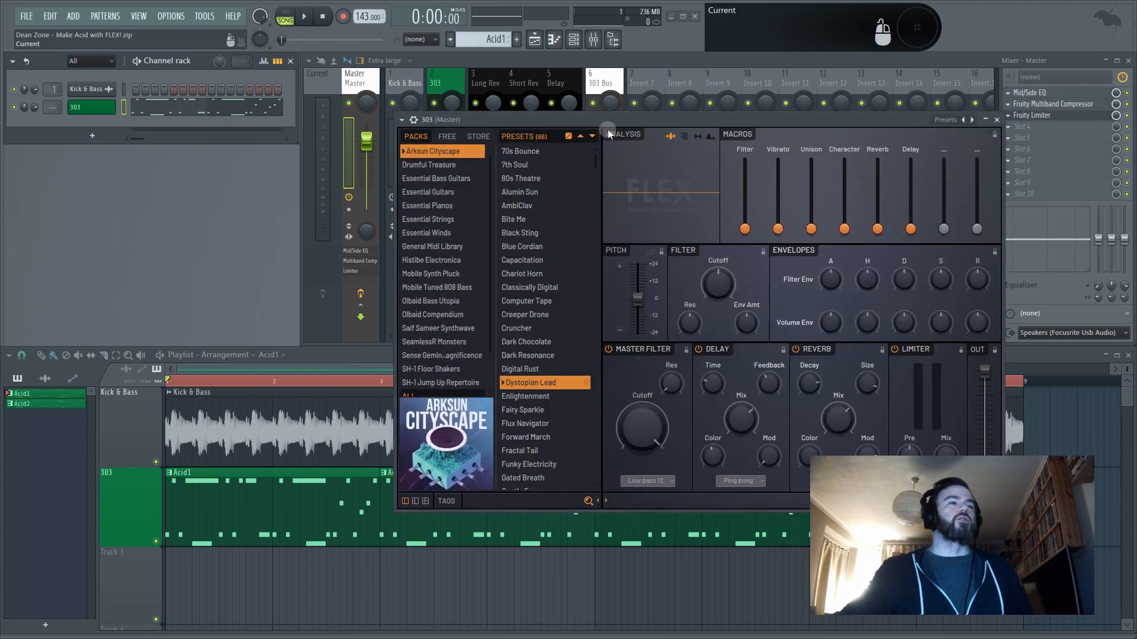
drag(609, 122, 474, 111)
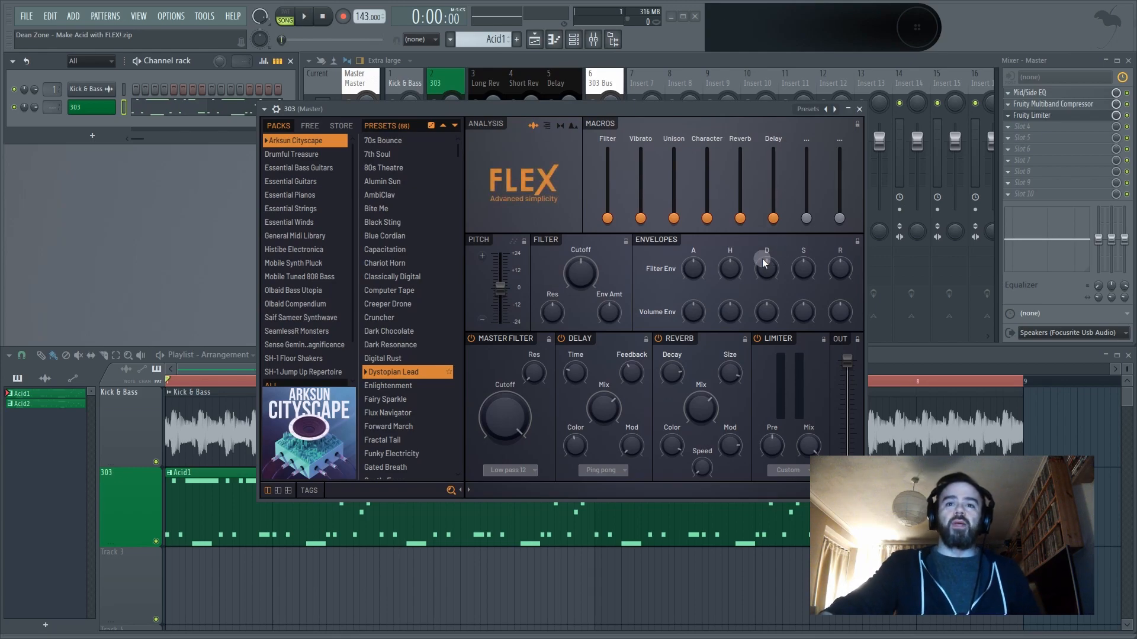
Load the Acid Party preset from the Olbaid Bass Utopia pack and slightly raise its Wide, Dizzy and Yoy macros
click(314, 291)
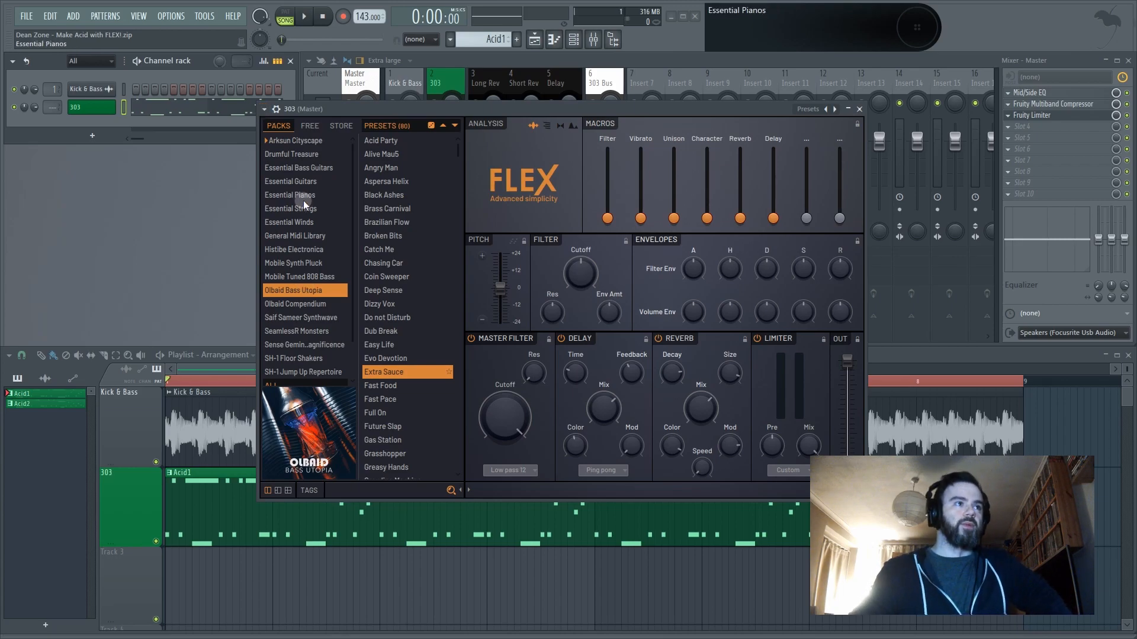
click(384, 141)
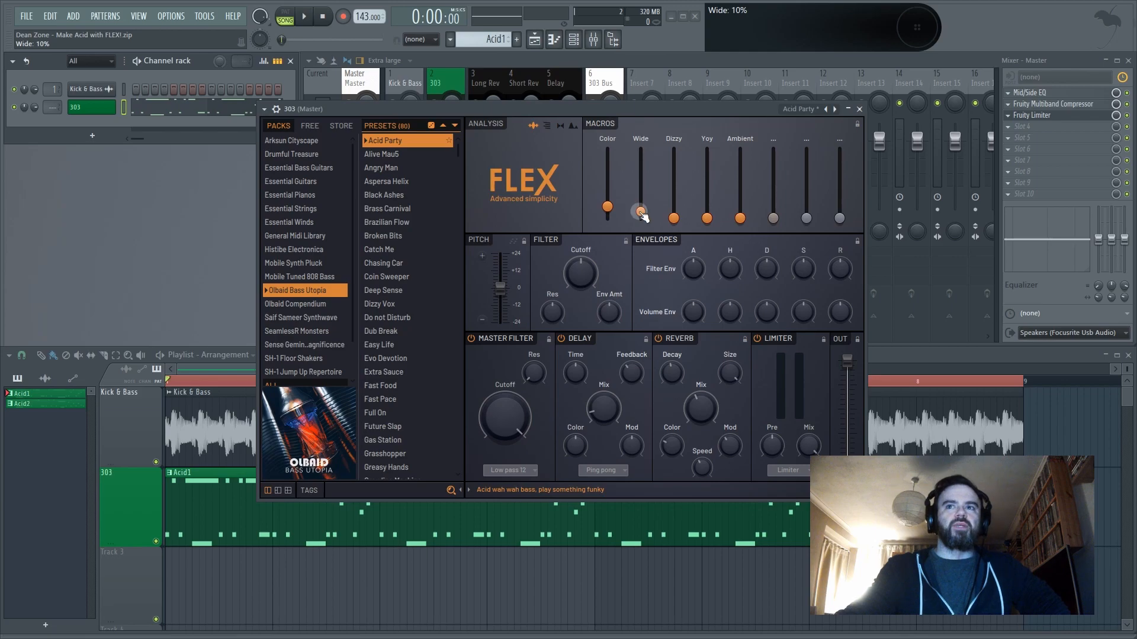
drag(640, 211, 707, 214)
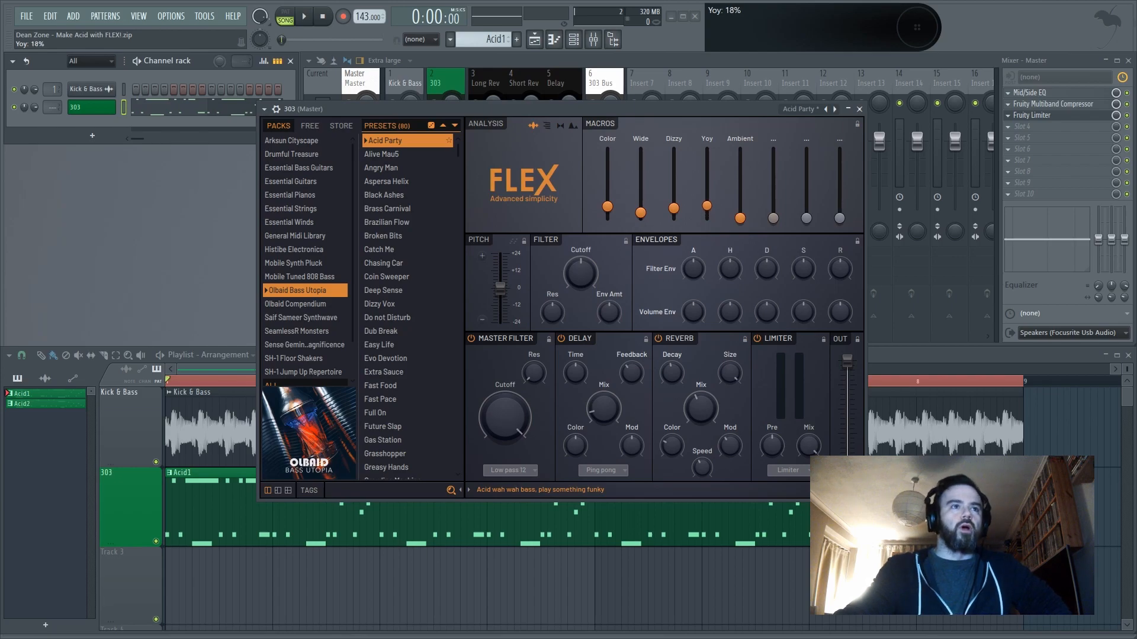
drag(707, 209, 706, 208)
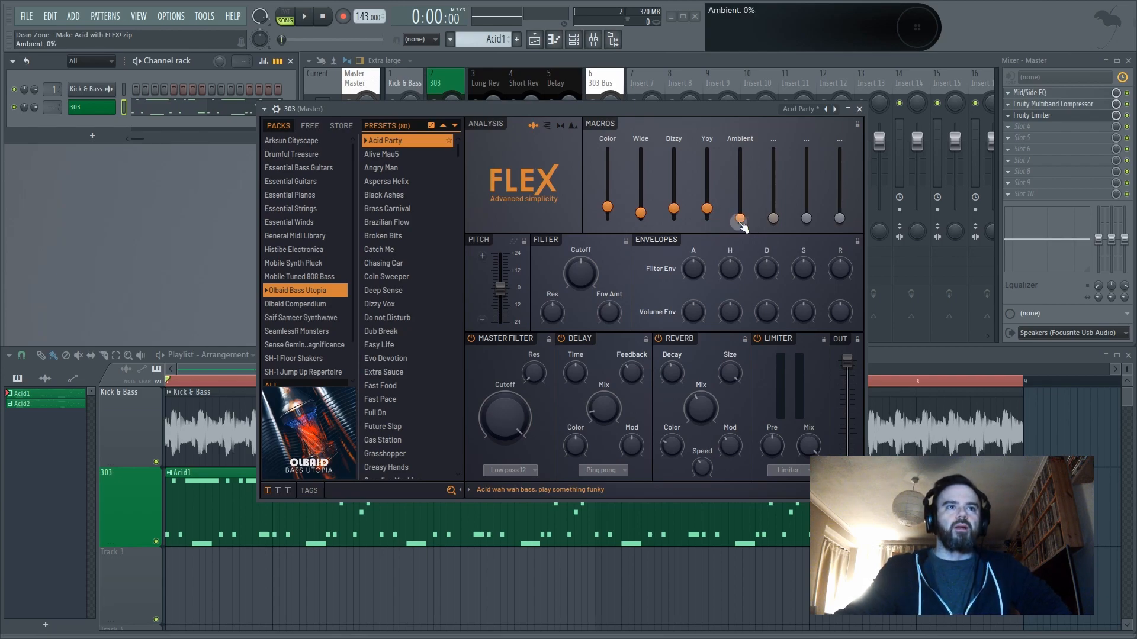
click(740, 217)
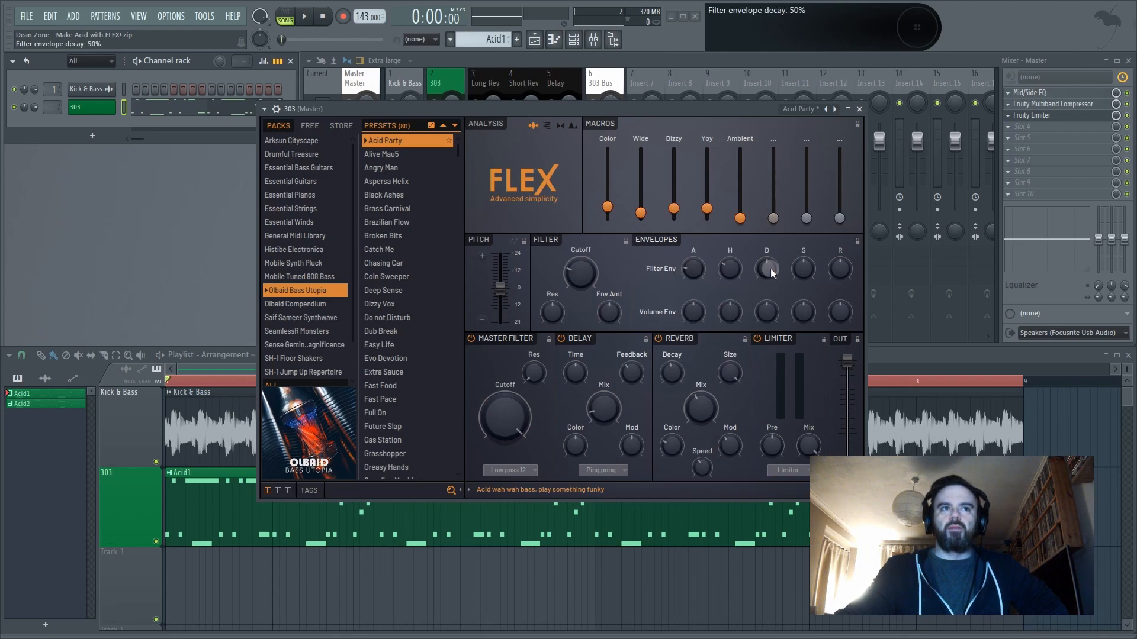
Adjust the preset's filter envelope and its volume envelope, setting the volume sustain to about 64%
drag(771, 272, 771, 275)
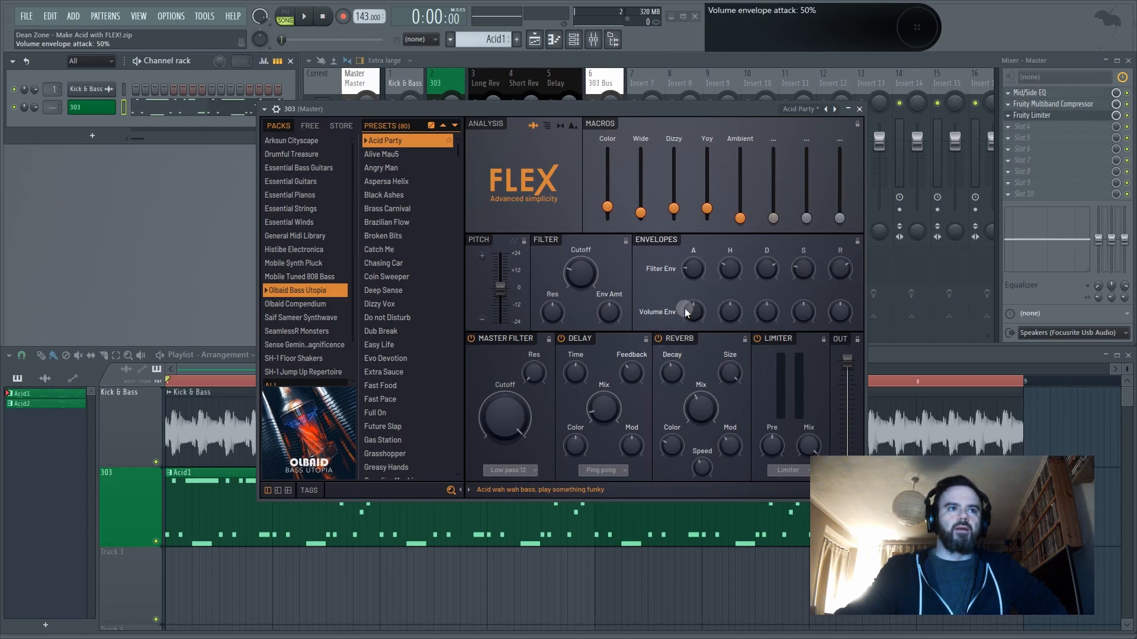
drag(730, 312, 803, 313)
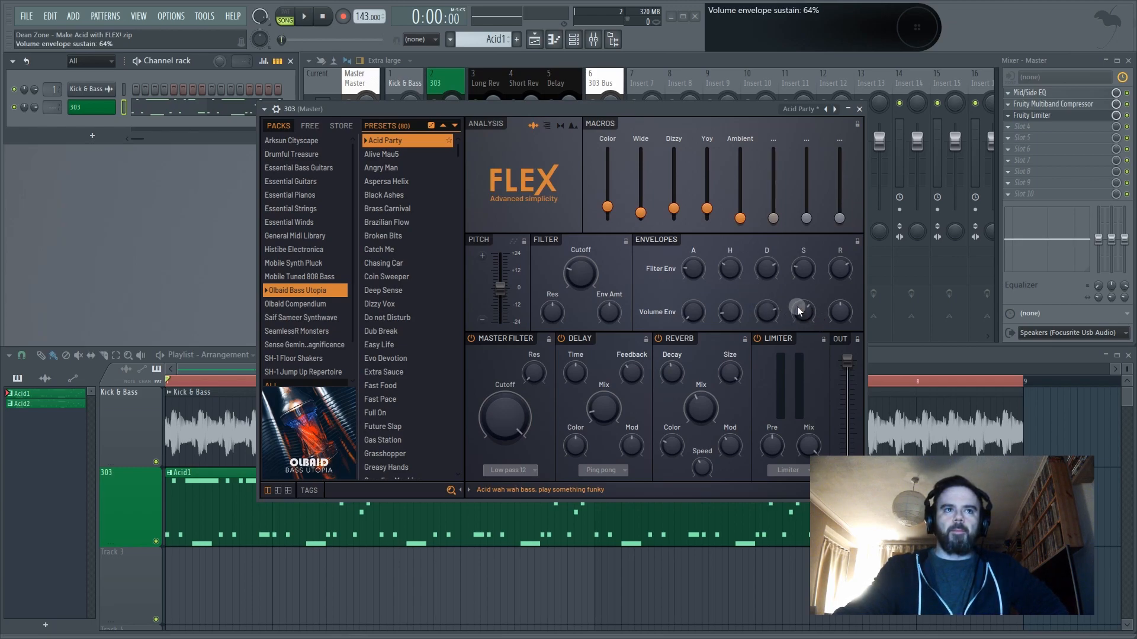
drag(839, 312, 840, 314)
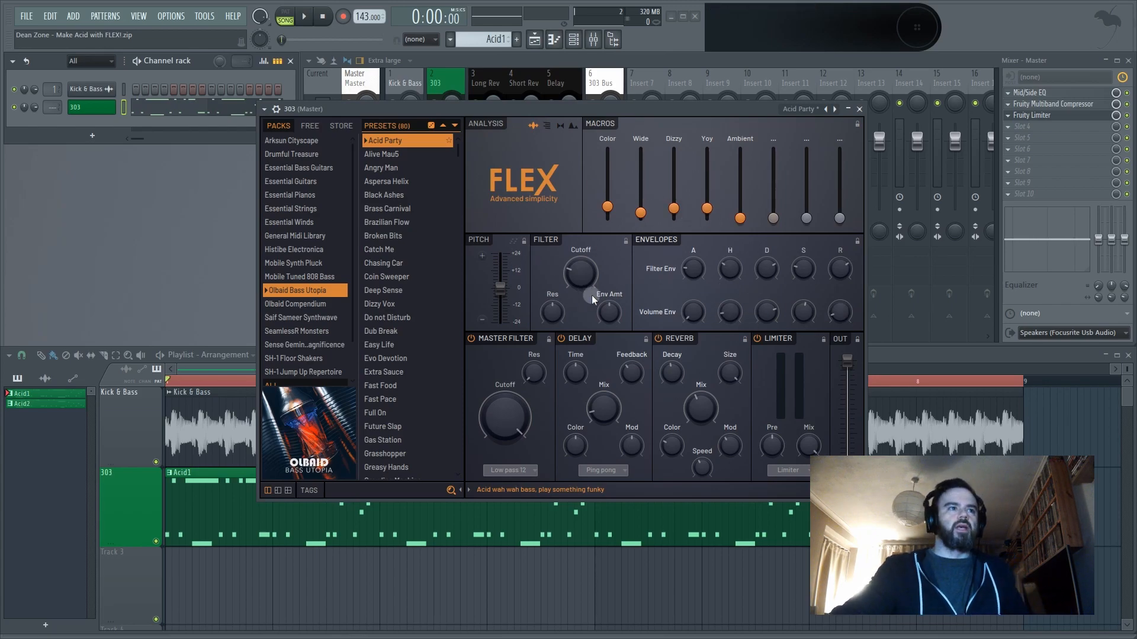
Play the song with the Kick & Bass mixer track muted to audition the FLEX acid sound, and stop playback
drag(585, 108, 662, 240)
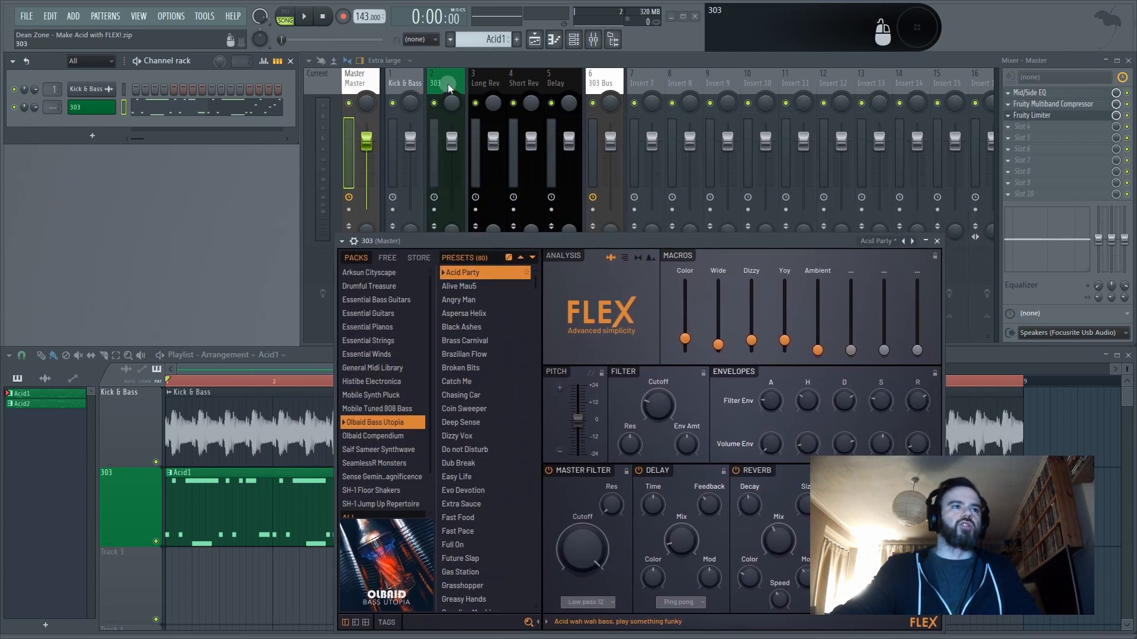
key(space)
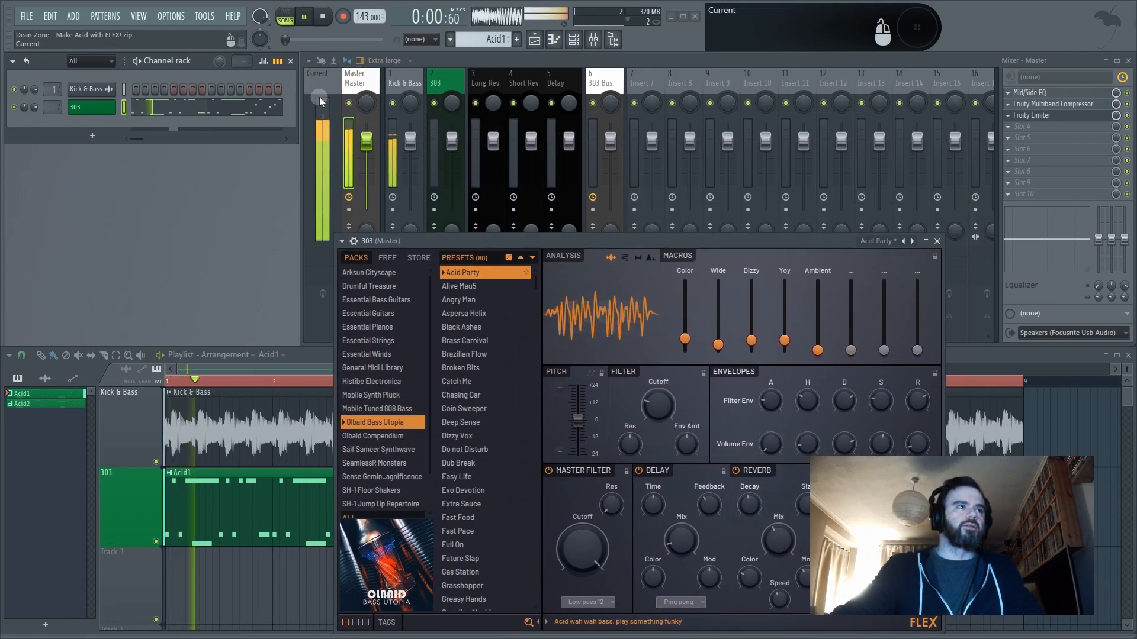
click(393, 103)
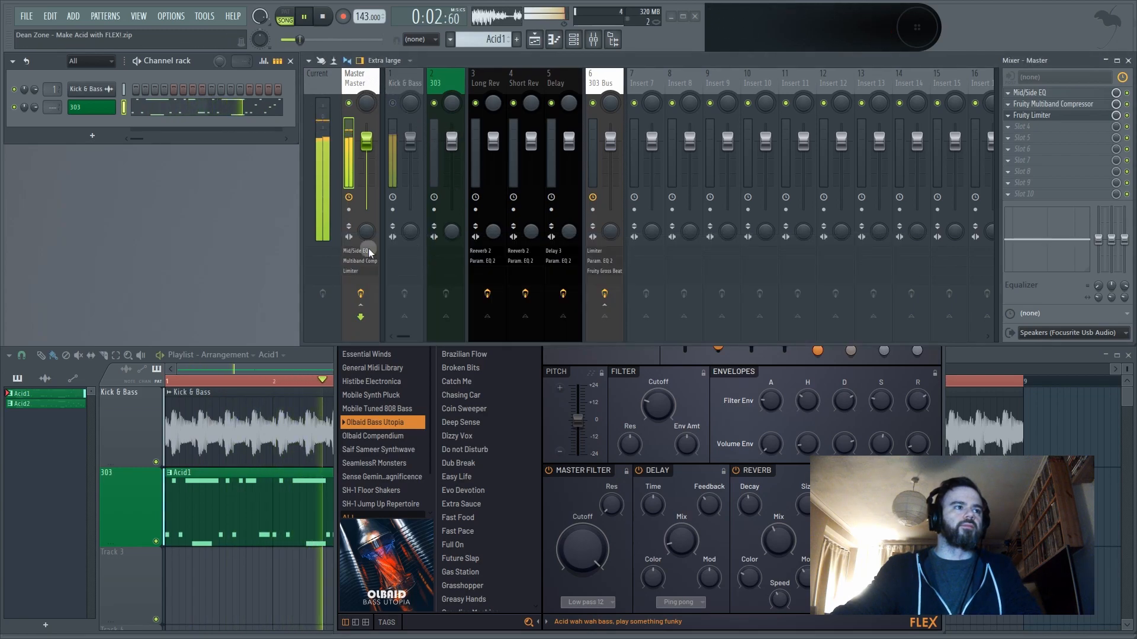
click(546, 381)
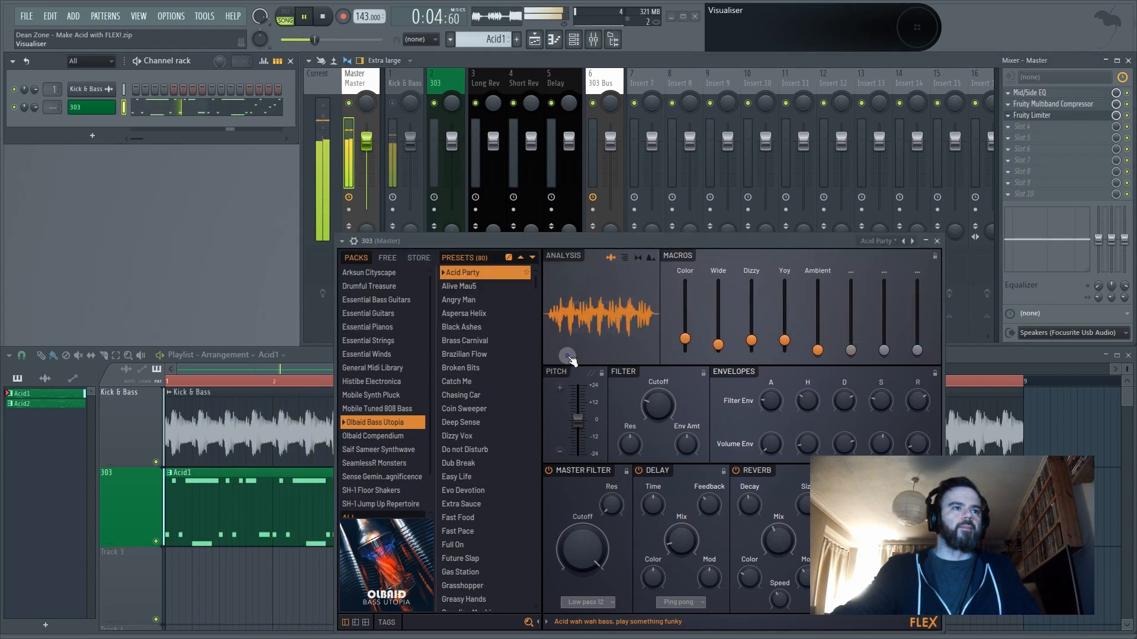
drag(602, 242, 380, 233)
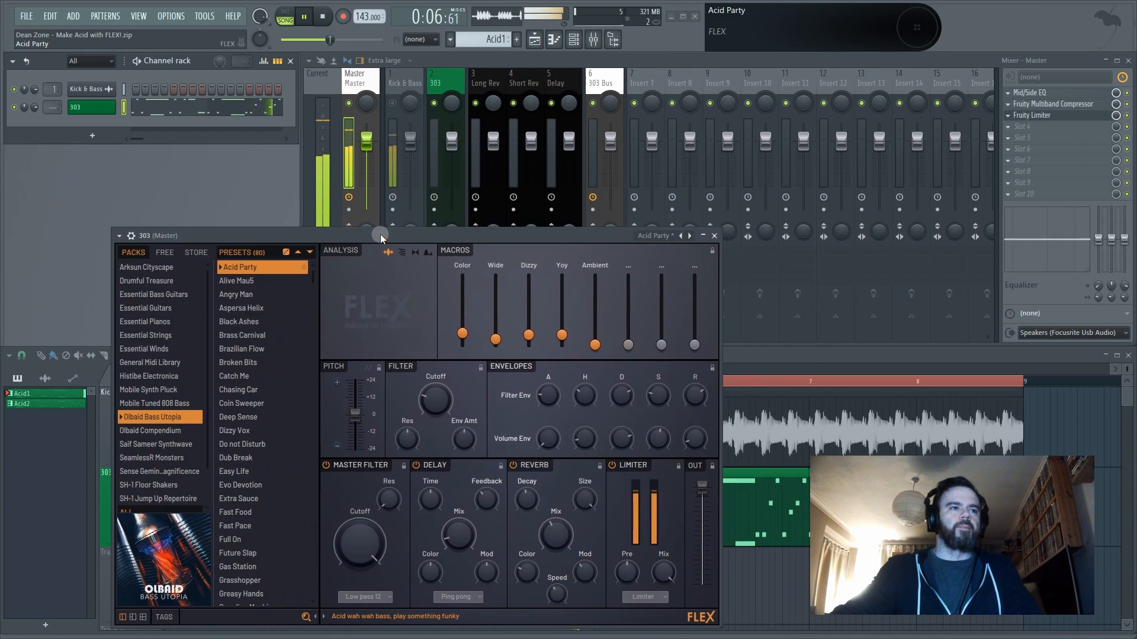
key(space)
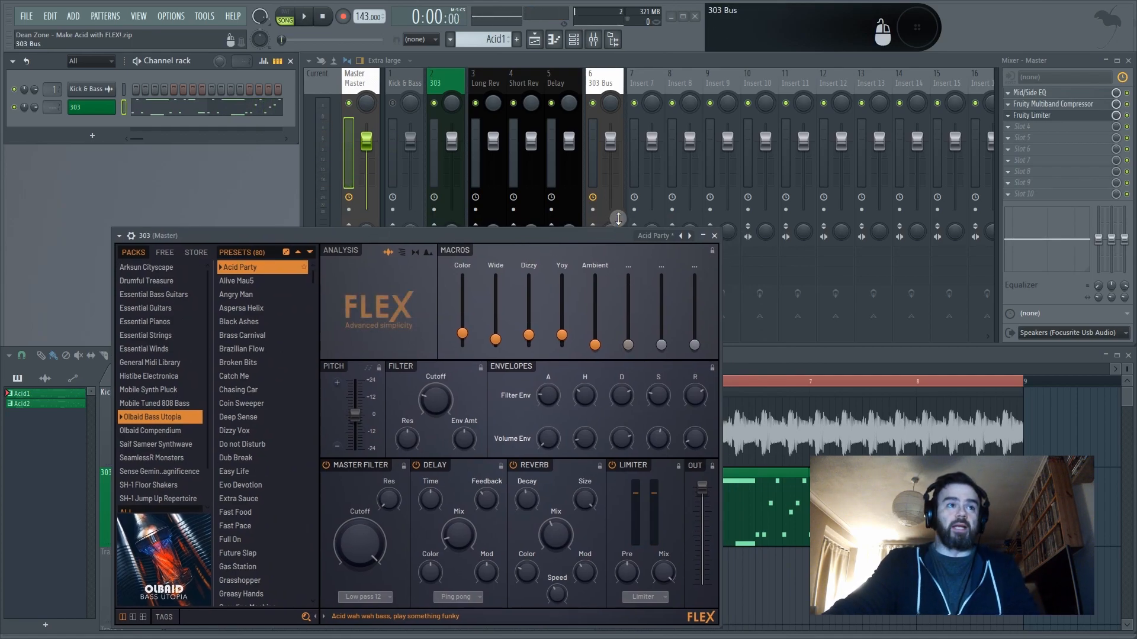
Close the FLEX window and route the 303 channel to the 303 mixer track
click(715, 237)
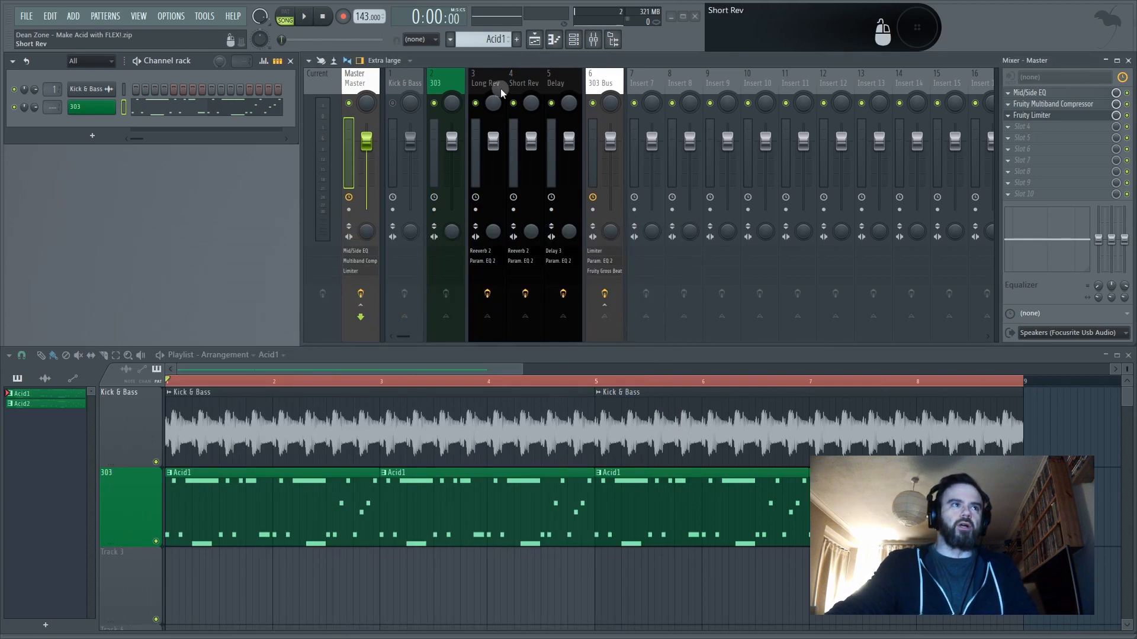
click(446, 81)
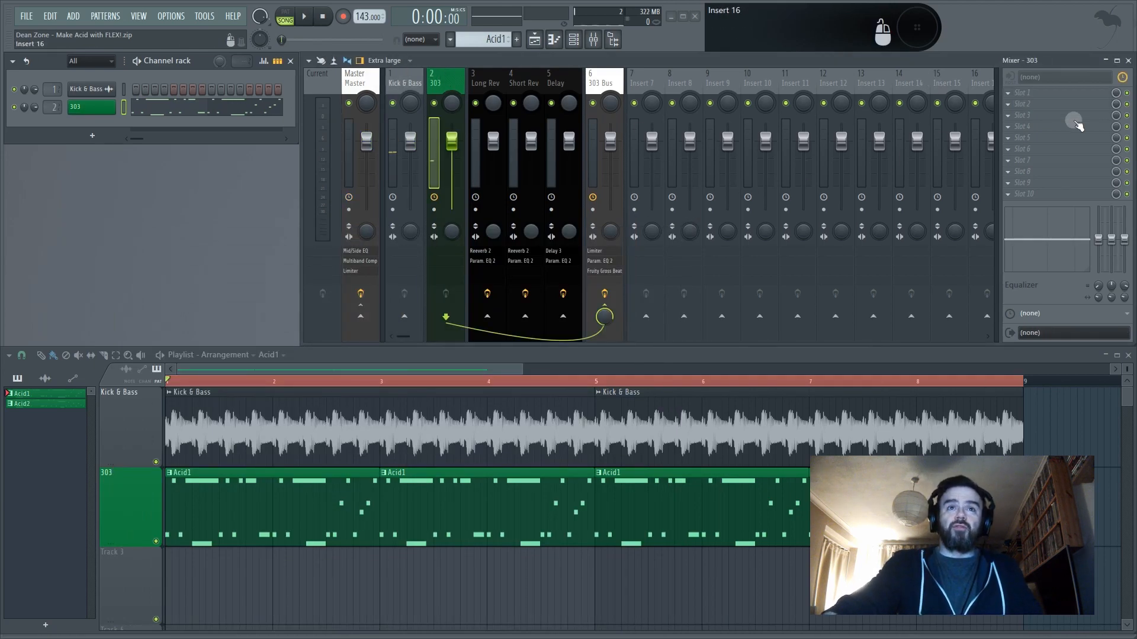
Load Fruity Fast Dist into the first effect slot of the 303 mixer track and flatten its distortion curve
click(1010, 95)
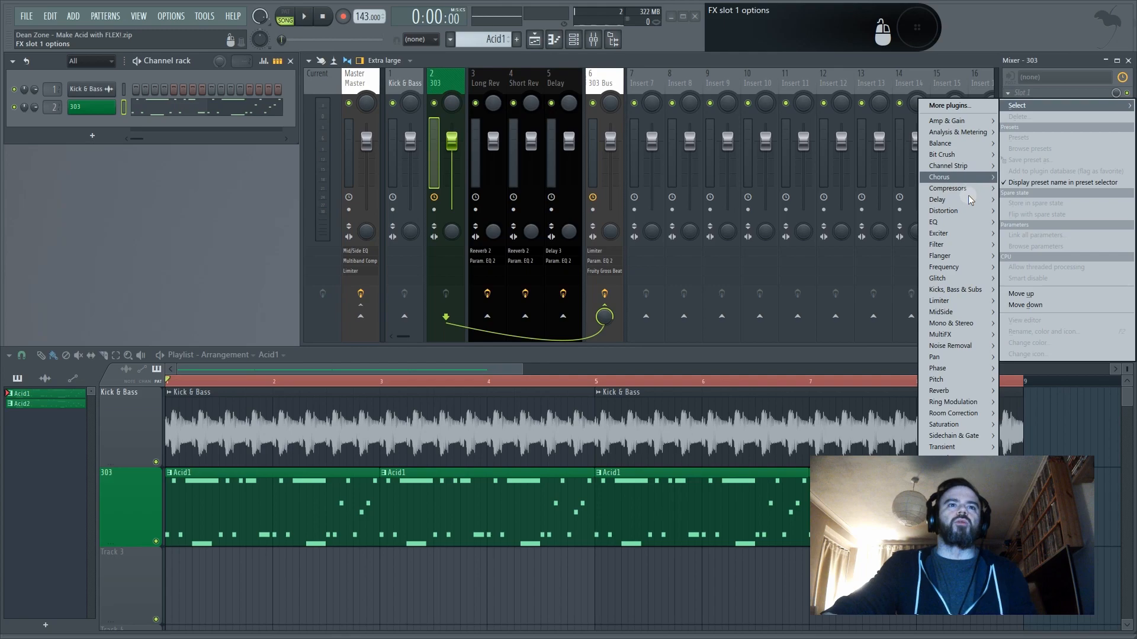
mouse_move(963, 218)
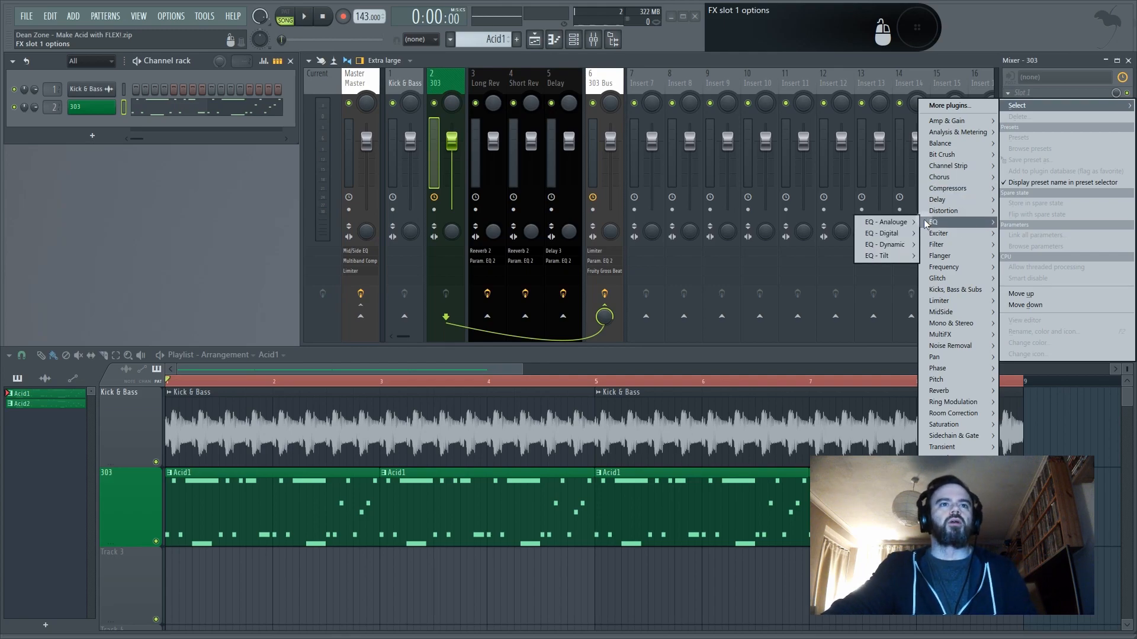
mouse_move(925, 208)
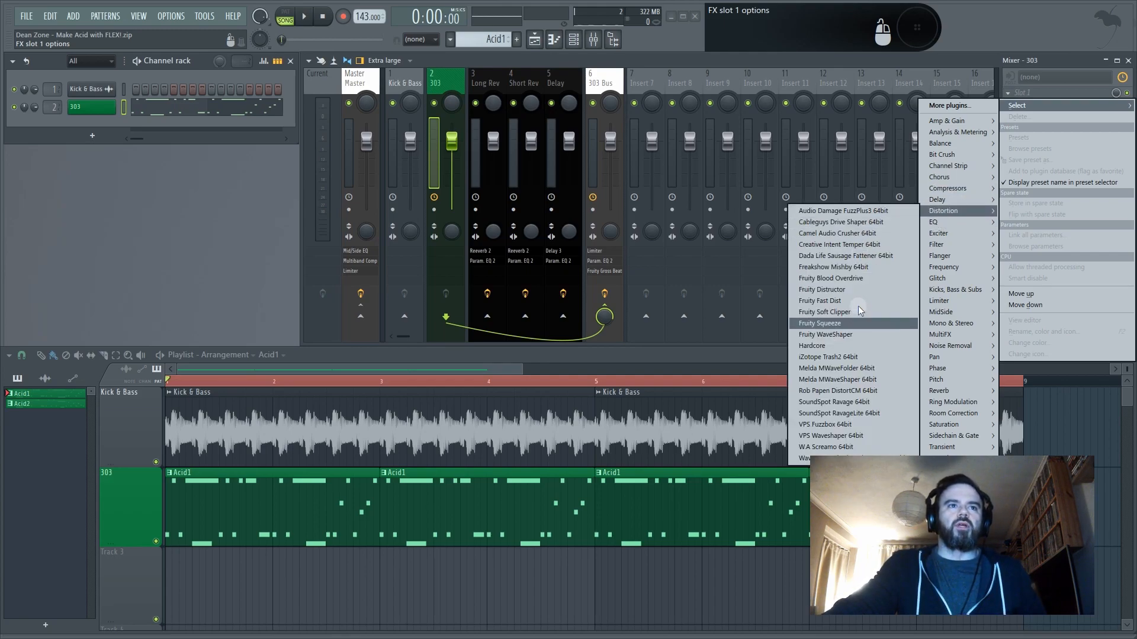
click(833, 300)
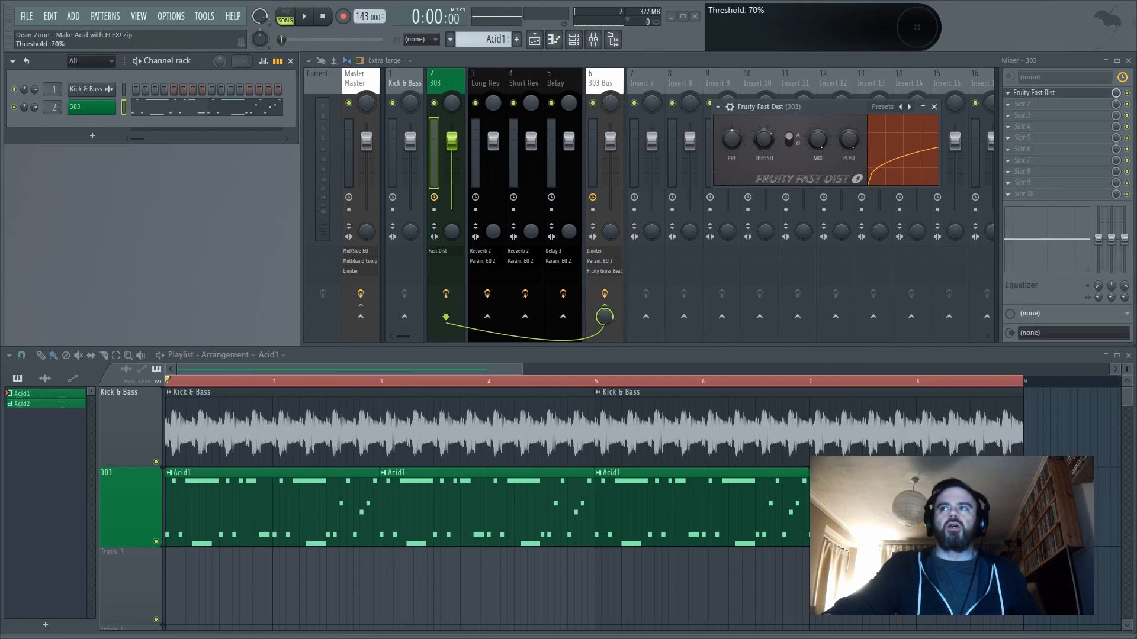
mouse_move(816, 141)
mouse_down()
mouse_move(816, 155)
mouse_move(848, 153)
mouse_move(825, 144)
mouse_up()
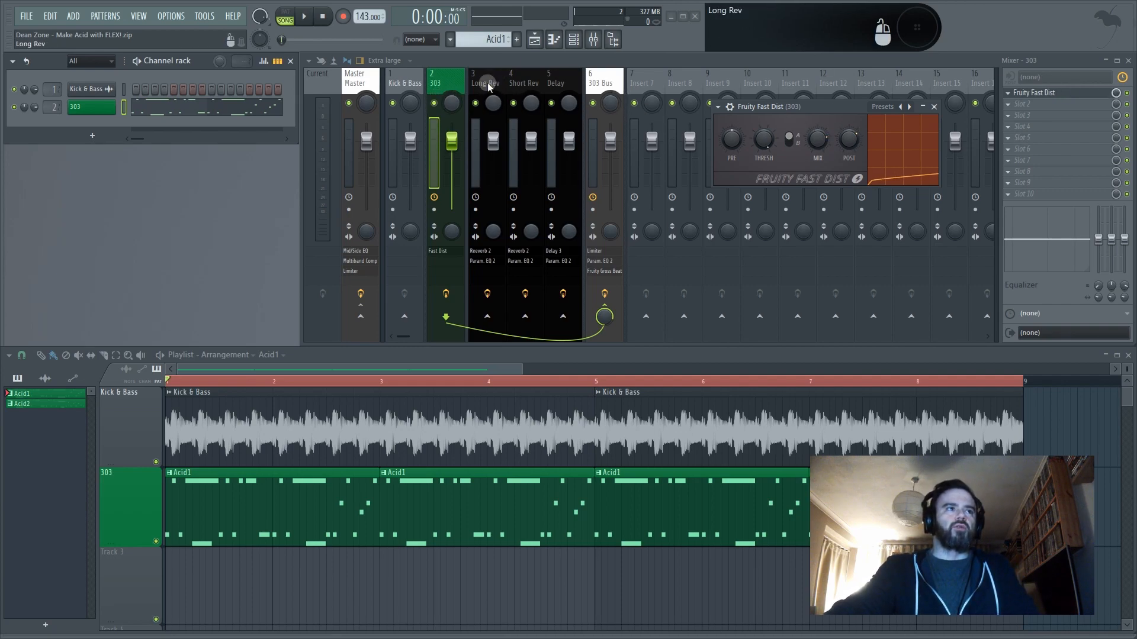
Mute the Kick & Bass mixer track and play the song to audition the Fast Dist effect, stopping playback at the end
click(392, 103)
click(933, 107)
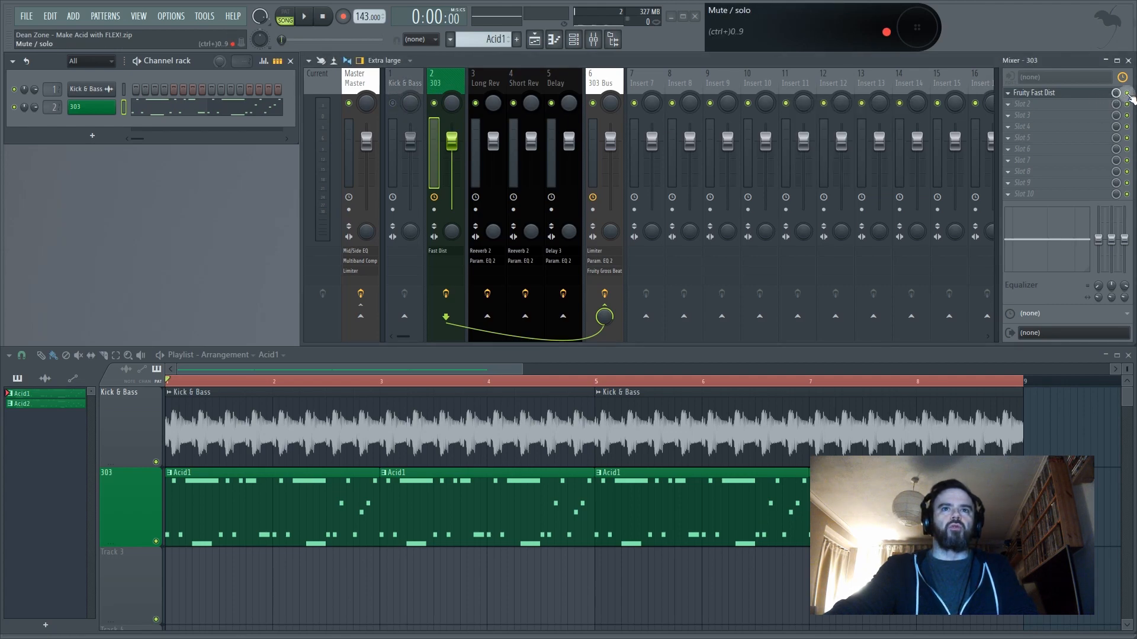
click(1069, 97)
key(space)
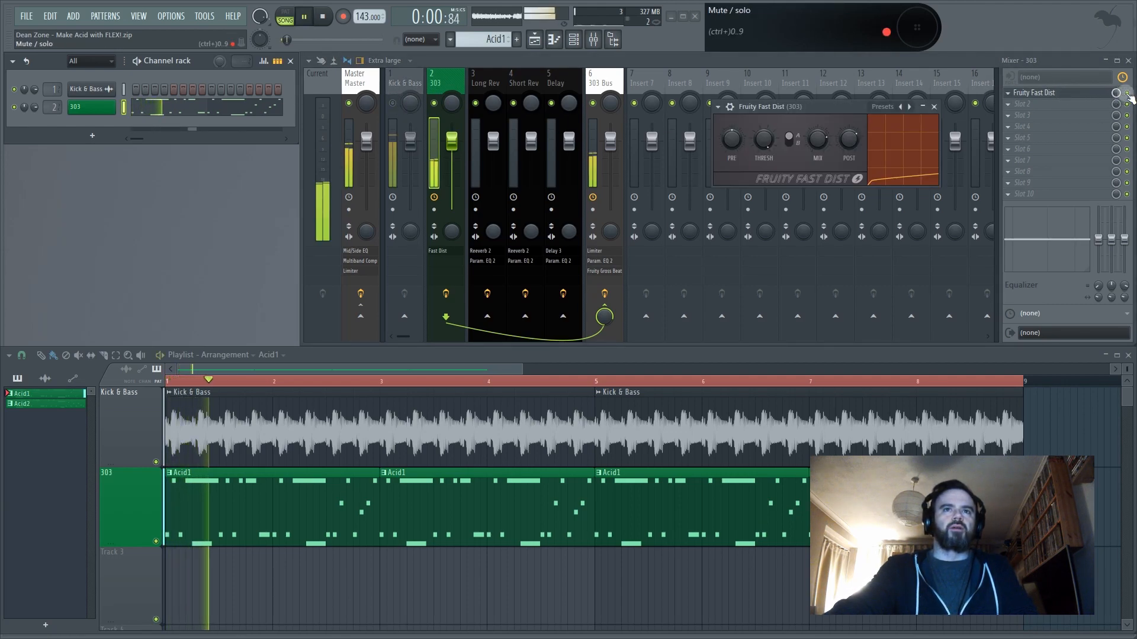
click(1095, 97)
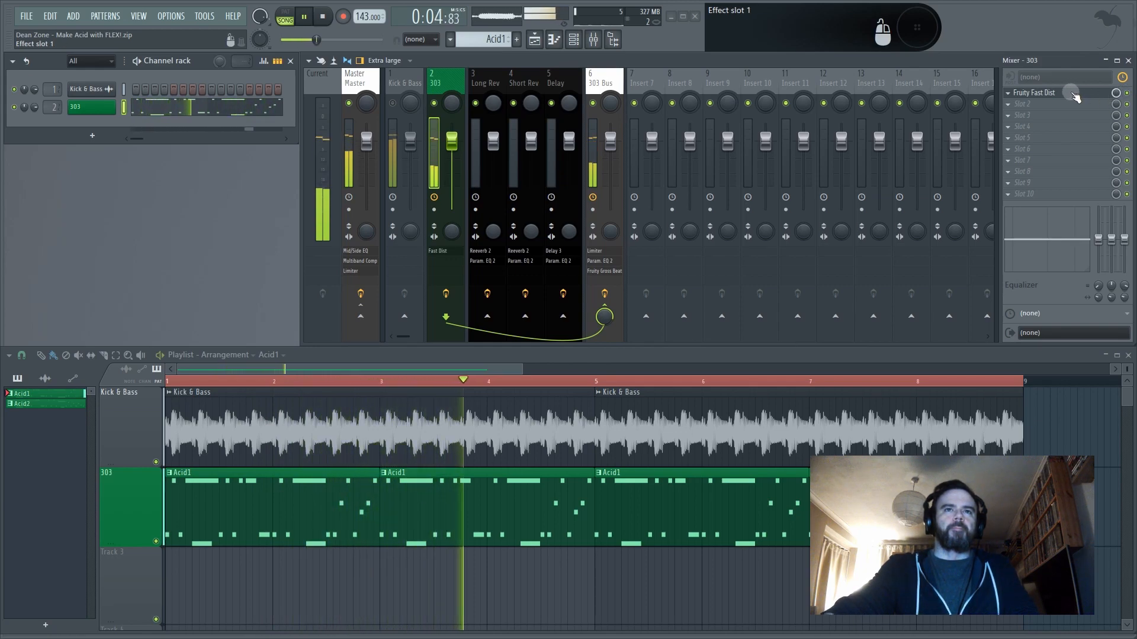
key(space)
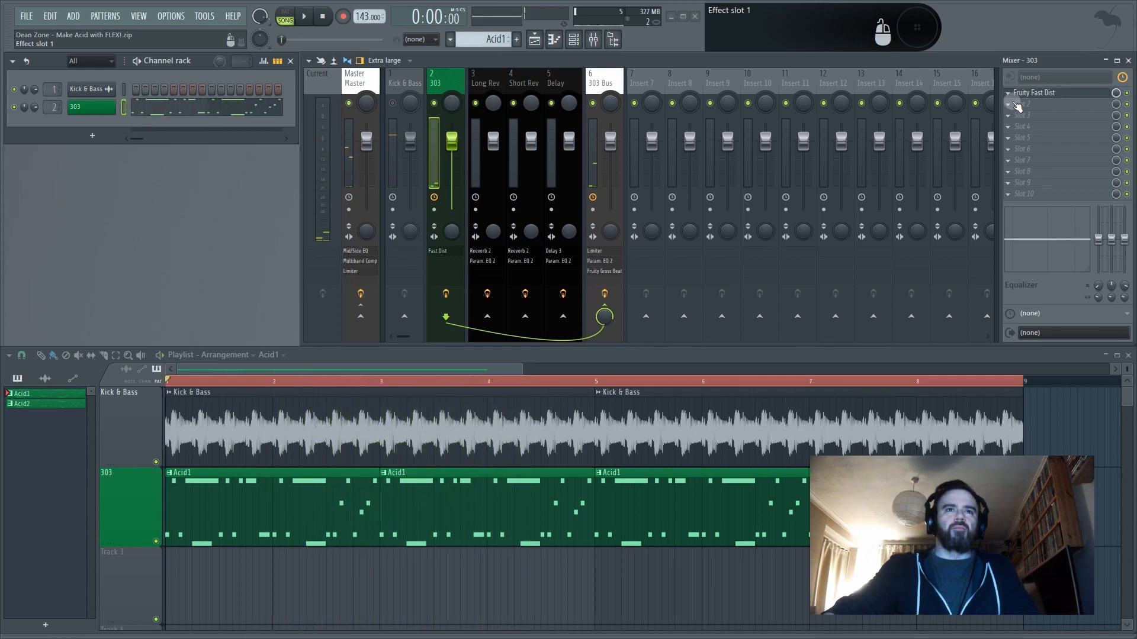
Load Fruity Parametric EQ 2 into the second effect slot of the 303 mixer track and move its window aside
click(1006, 104)
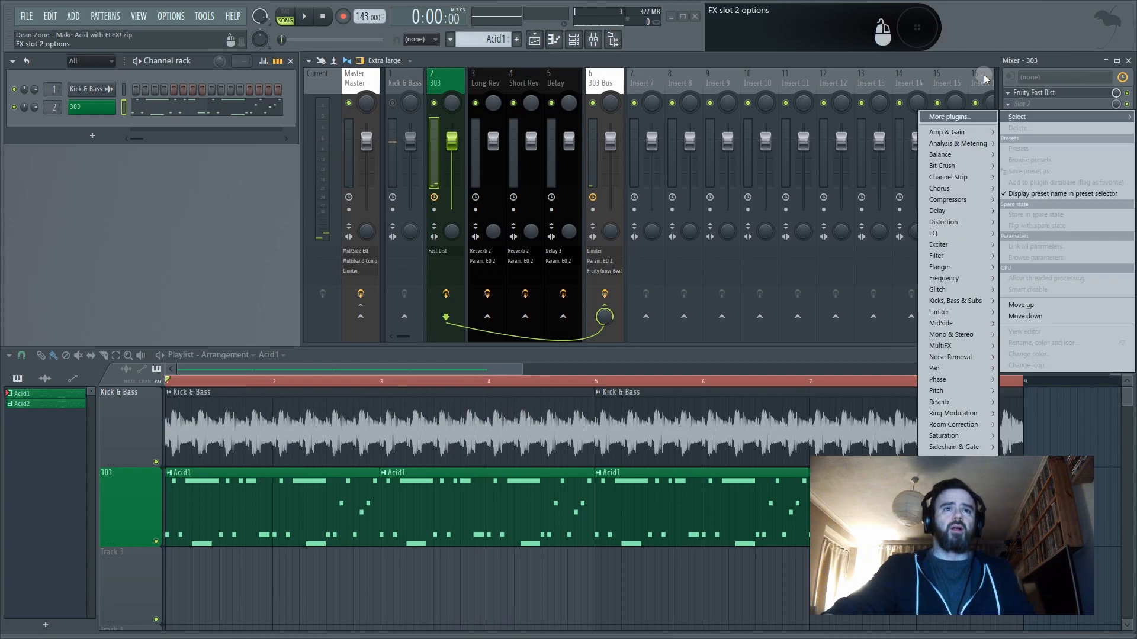
mouse_move(950, 234)
mouse_move(897, 236)
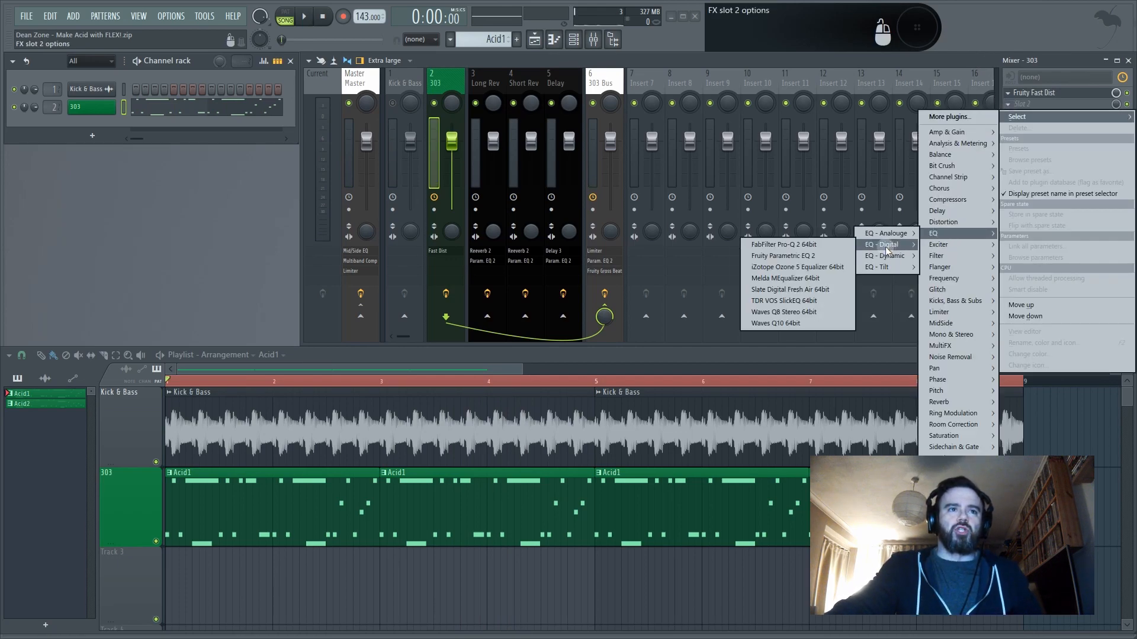
click(747, 251)
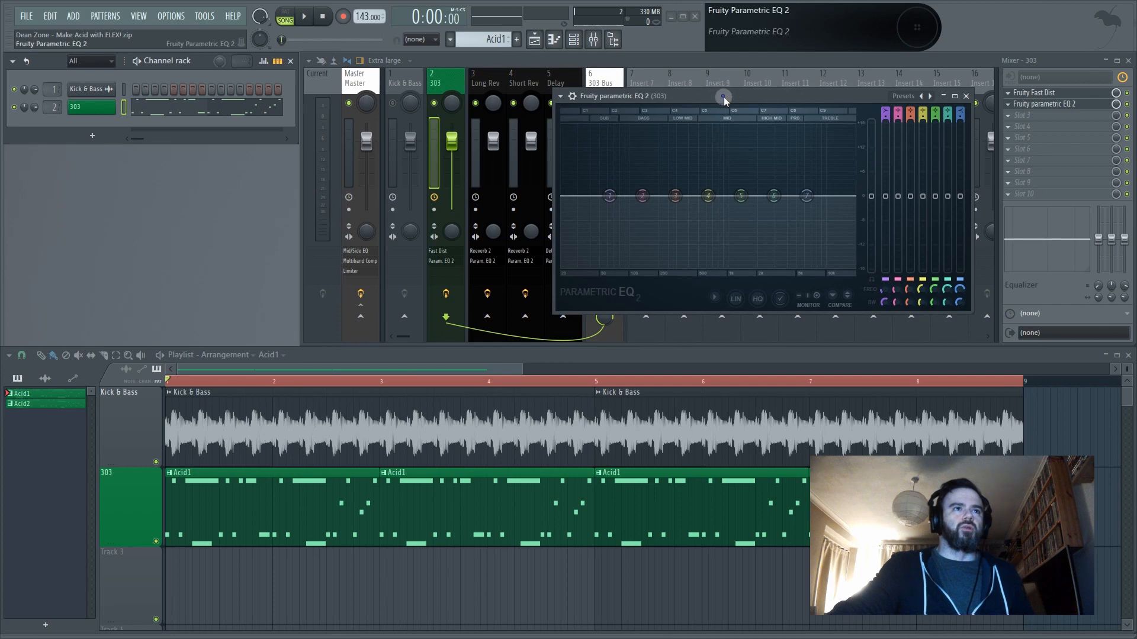
drag(718, 90, 781, 90)
Turn EQ band 1 into a steep high-pass filter at about 199 Hz with 55% bandwidth, and enable high-quality oversampling
right_click(679, 193)
mouse_move(690, 225)
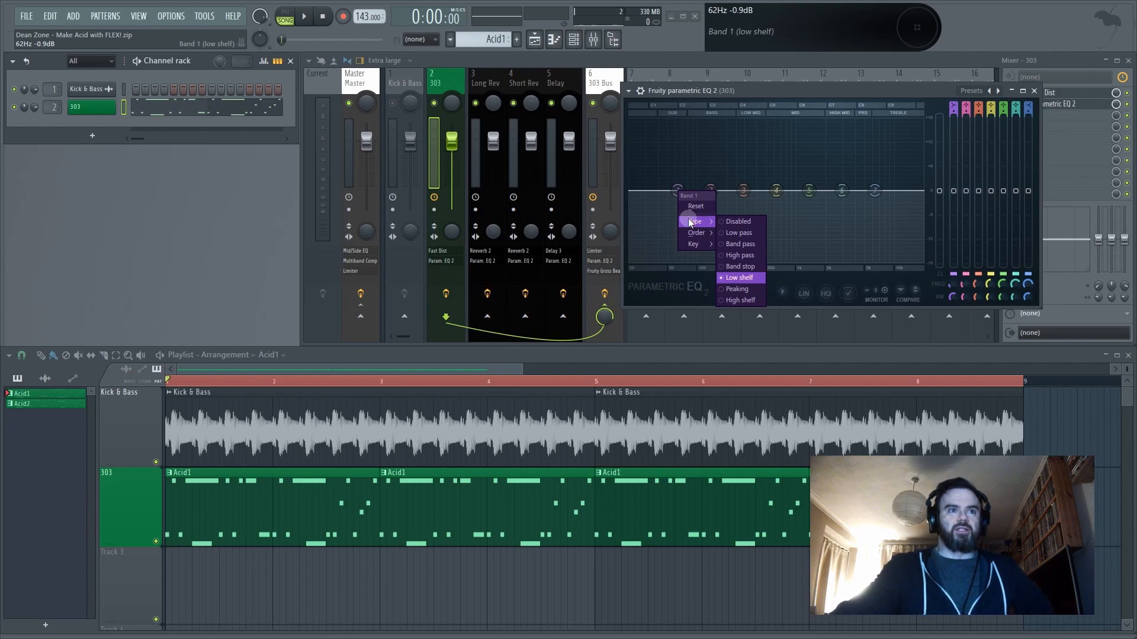
click(737, 255)
right_click(678, 191)
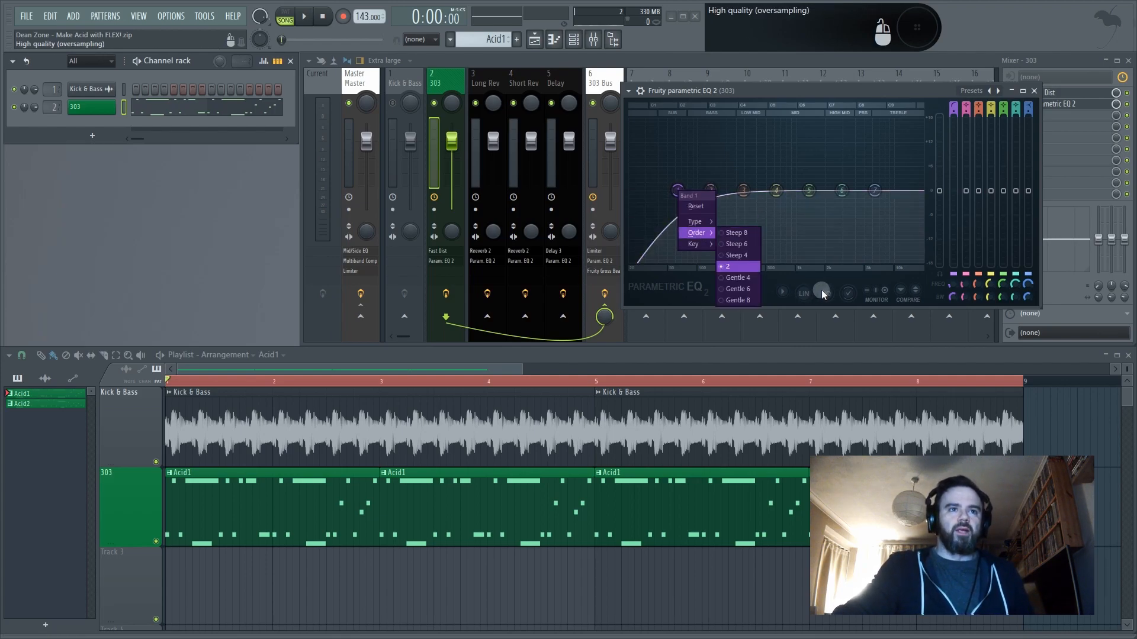
click(737, 255)
right_click(678, 191)
click(678, 190)
right_click(678, 190)
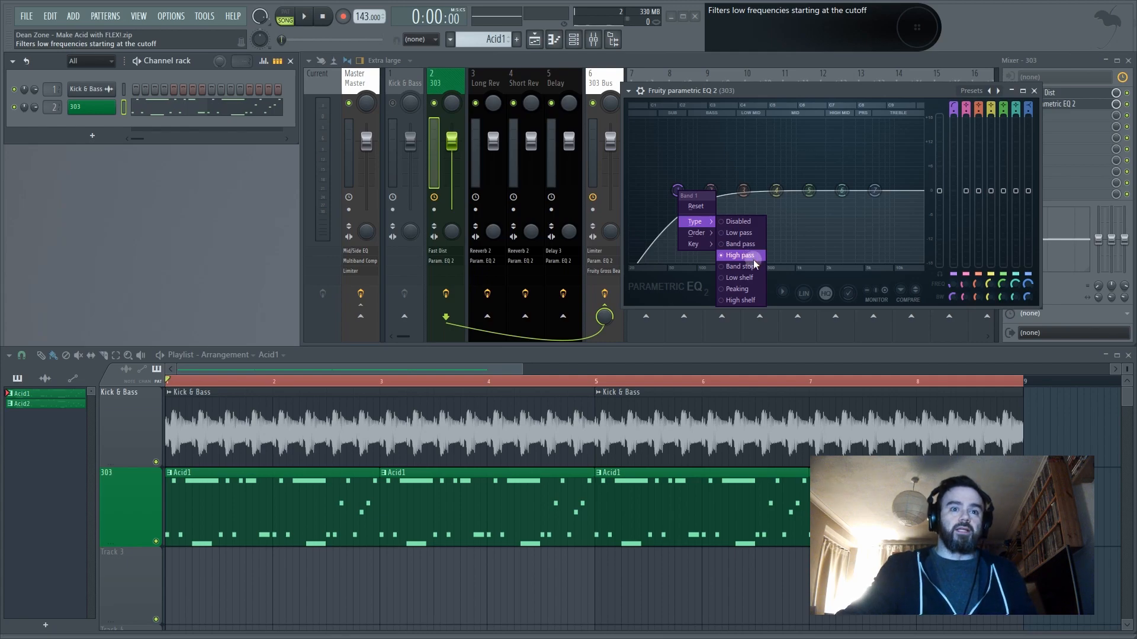
click(752, 261)
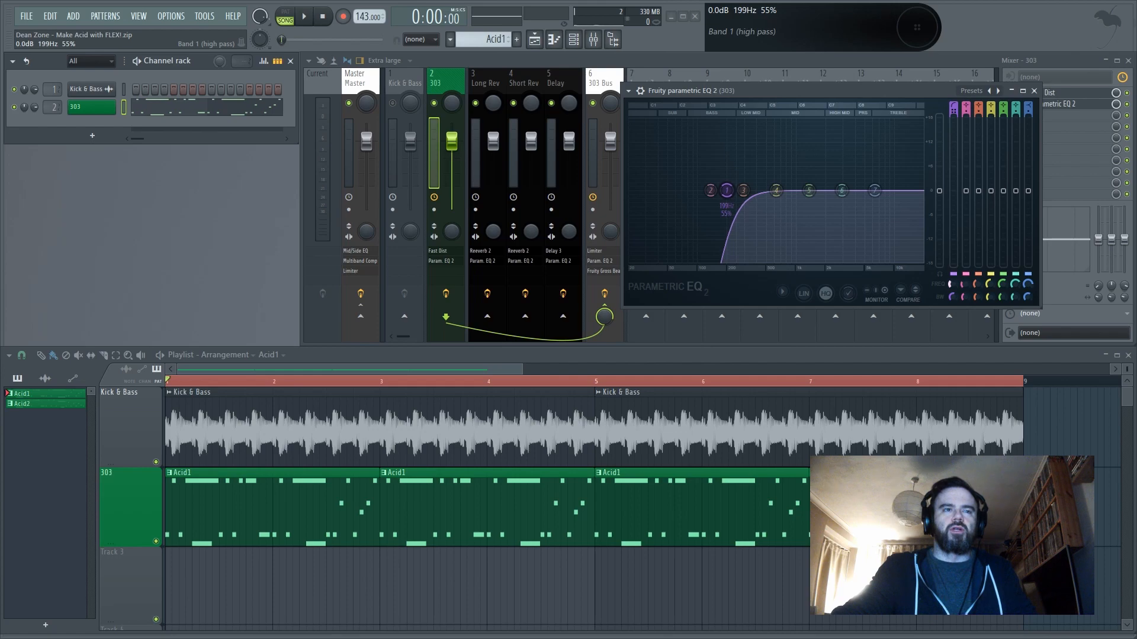
Play the song to audition the high-passed 303 sound while watching the EQ spectrum, and stop playback
key(space)
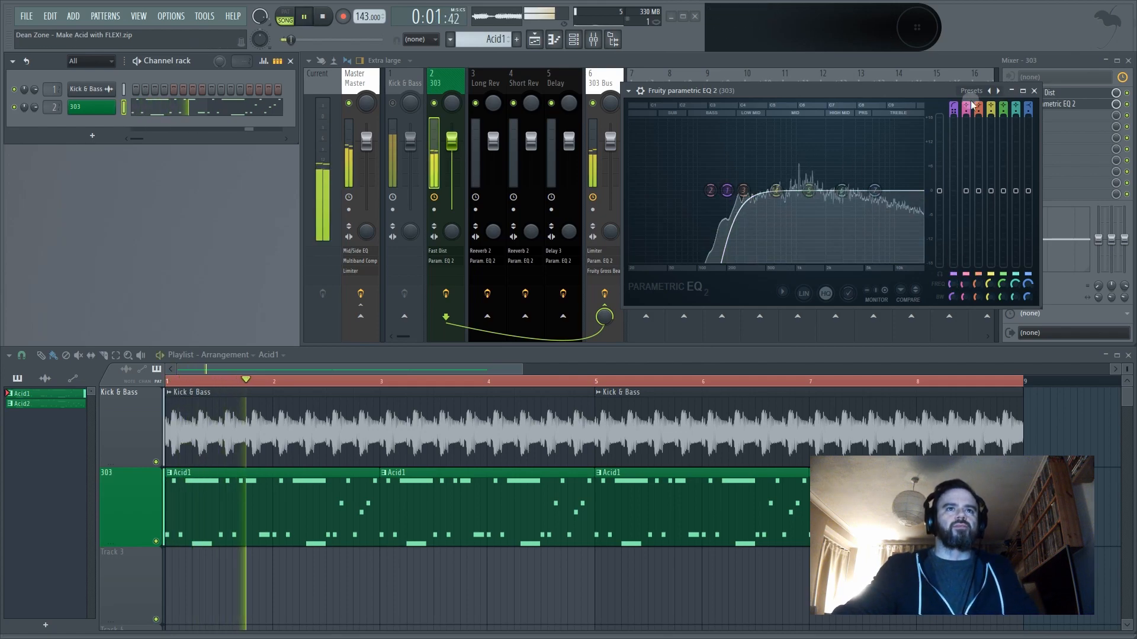
drag(913, 90, 838, 88)
click(958, 89)
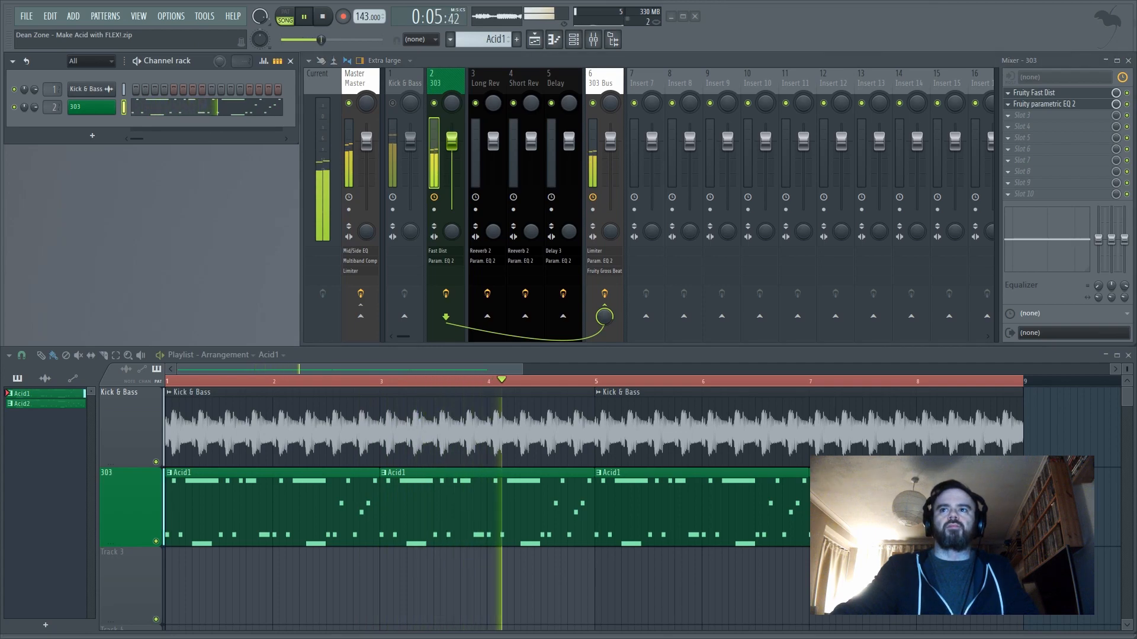
click(1042, 104)
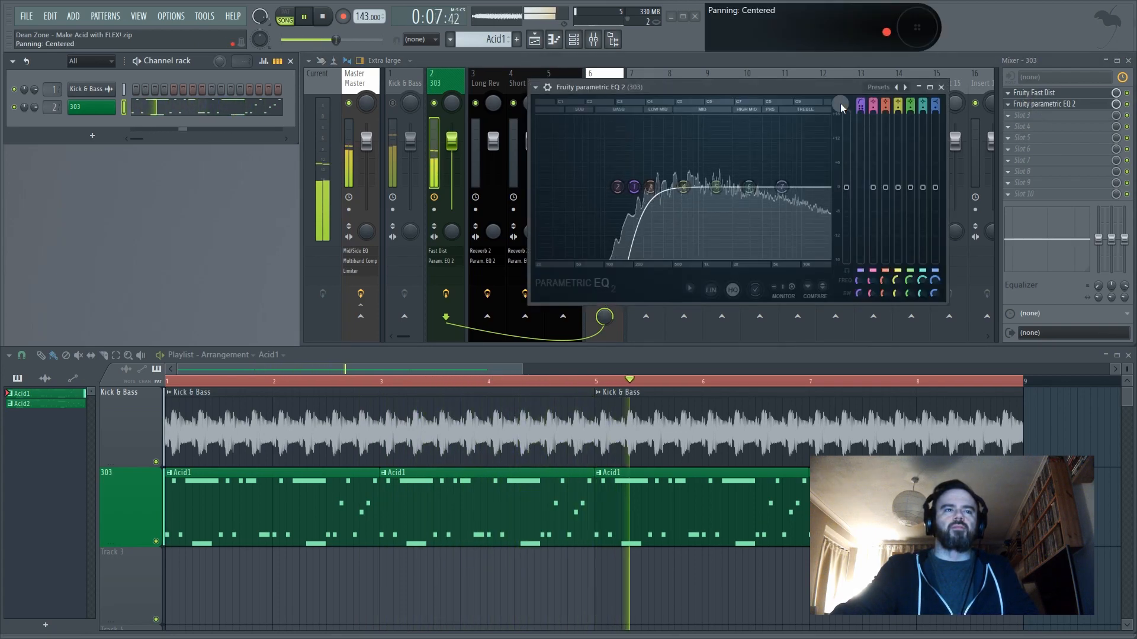
key(space)
drag(725, 86, 736, 79)
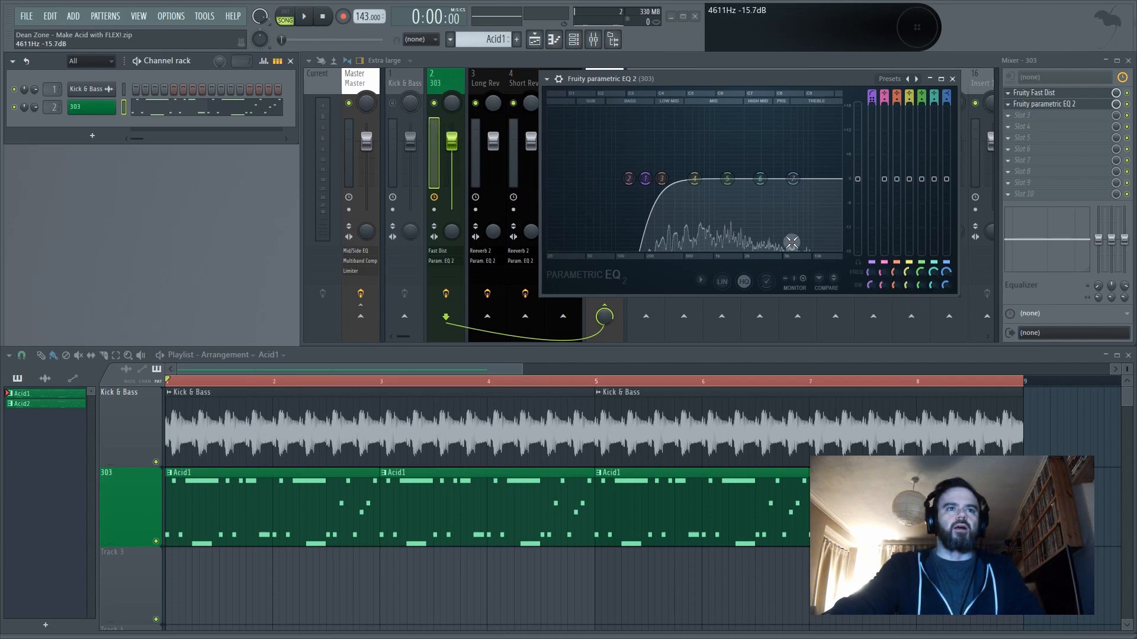
During playback, boost EQ band 6 in the treble range and move band 4 to about 1383 Hz with 42% bandwidth
key(space)
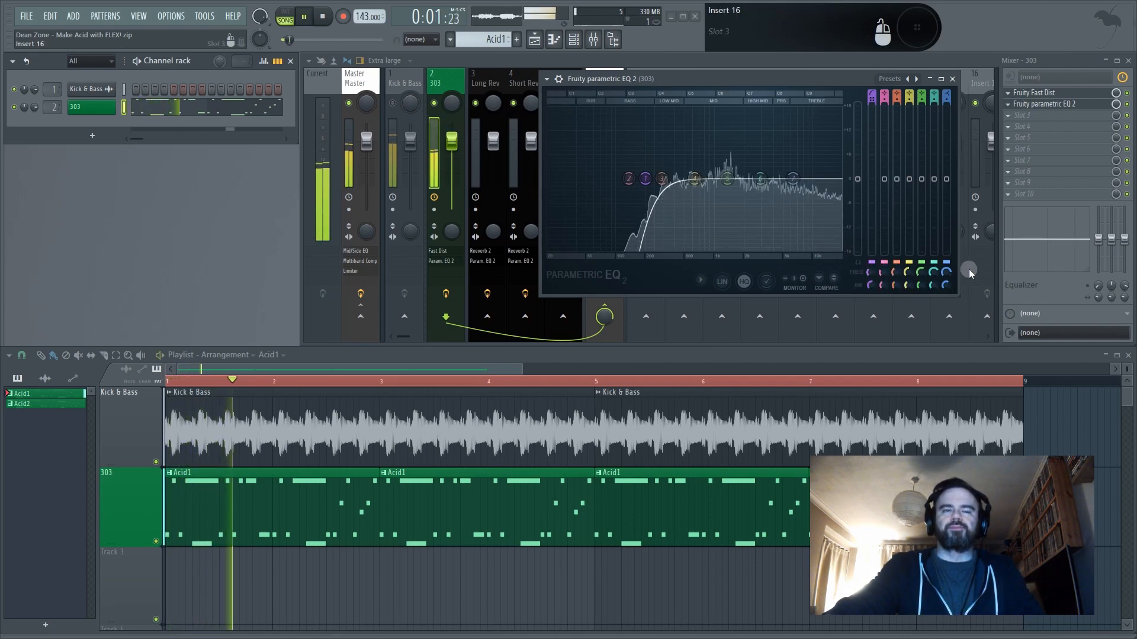
drag(760, 178, 776, 178)
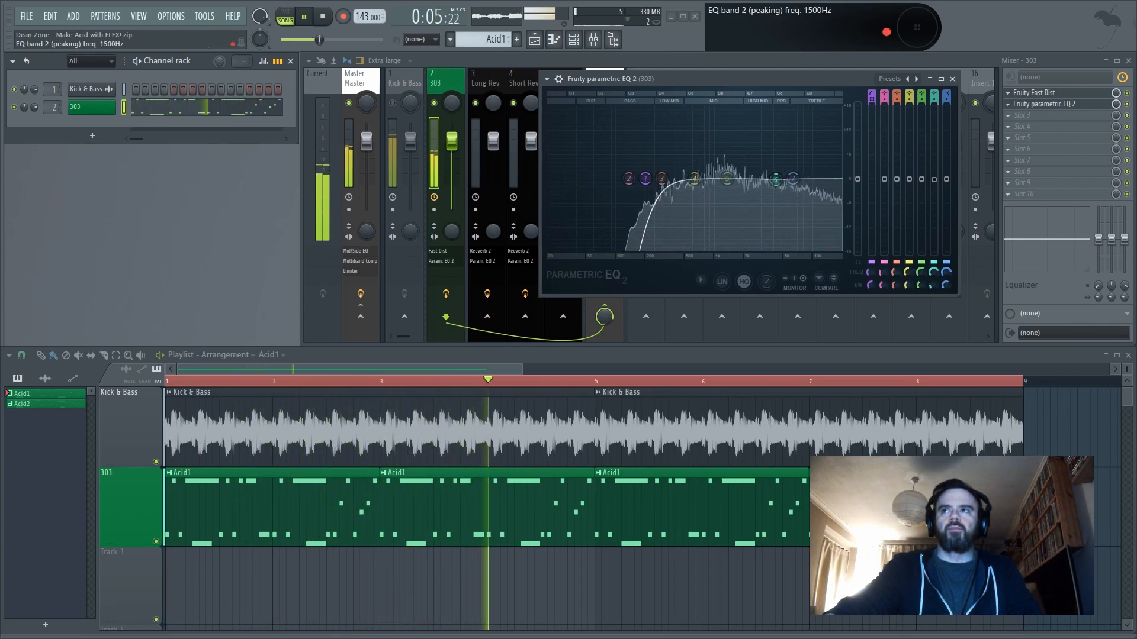
drag(776, 179, 790, 149)
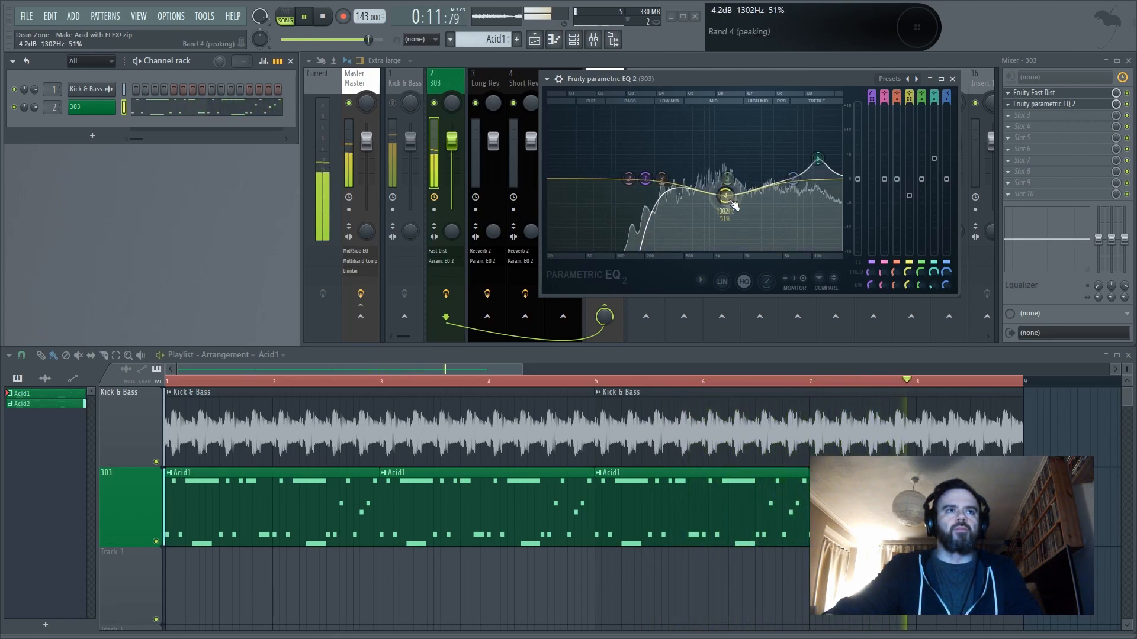
scroll(911, 111, down, 1)
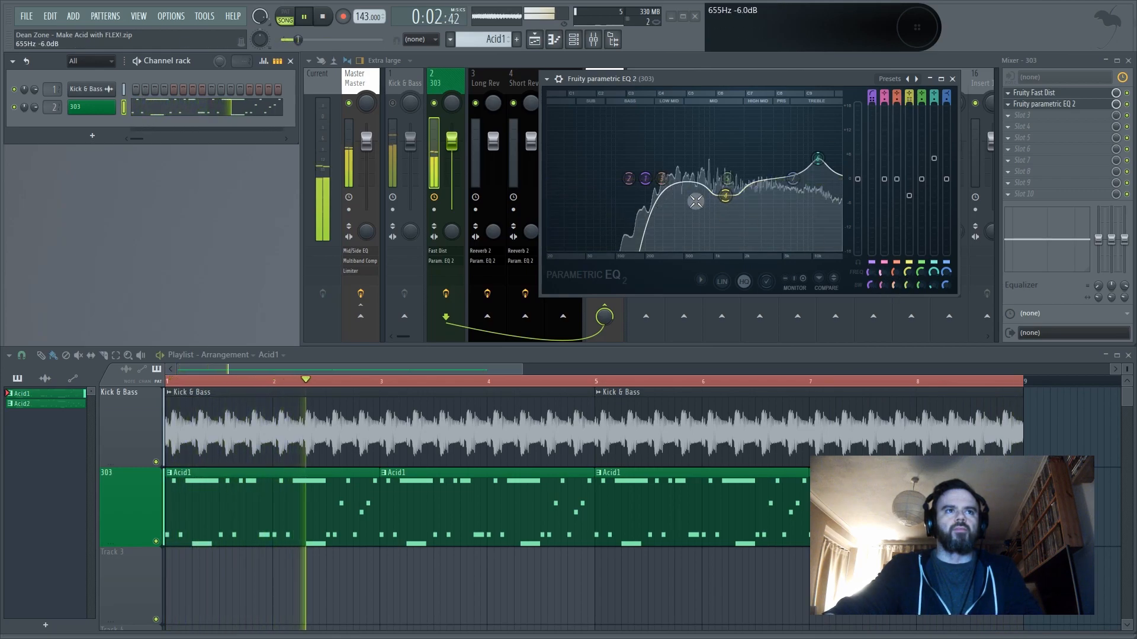
drag(724, 196, 727, 185)
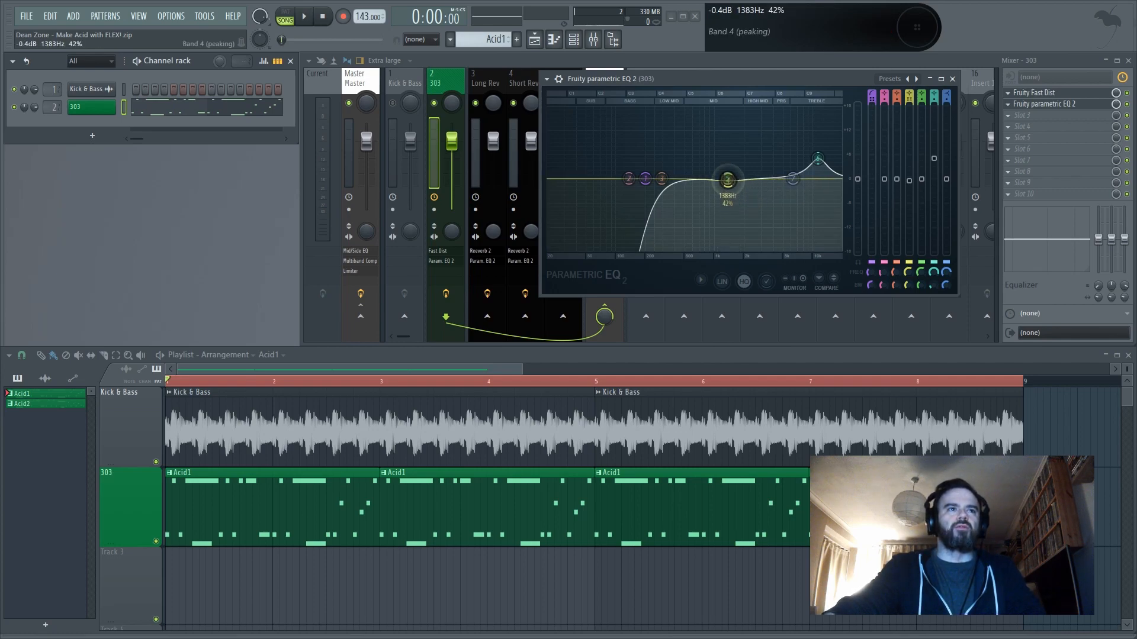
Cut EQ band 4 by 6.3 dB at about 1520 Hz with 25% bandwidth while the song plays, and stop playback
key(space)
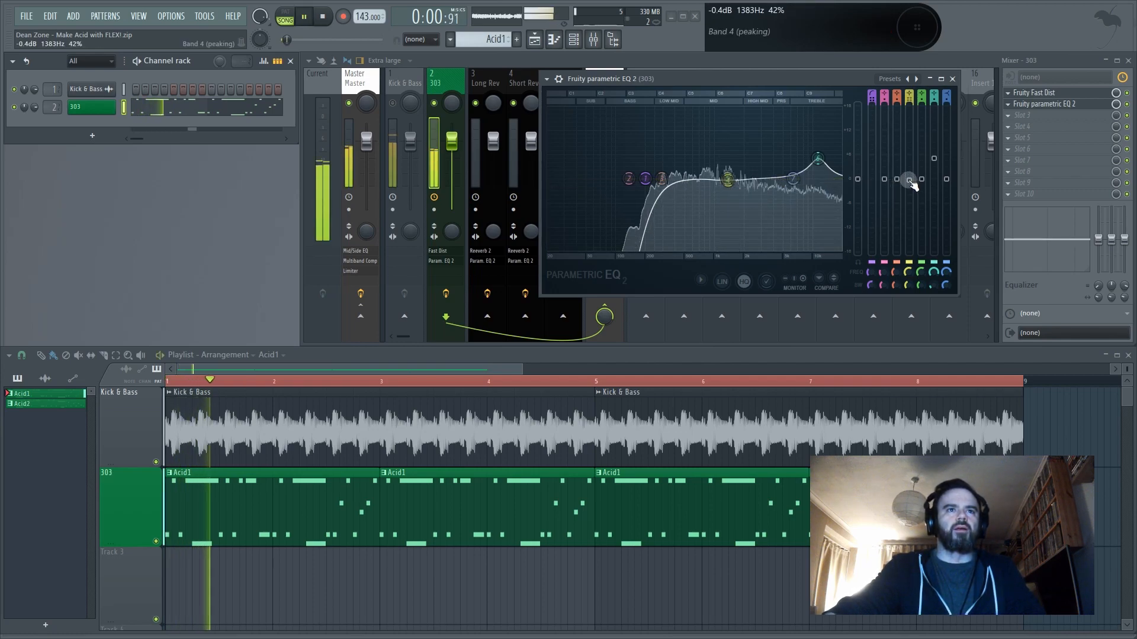
drag(728, 179, 727, 203)
scroll(728, 203, down, 5)
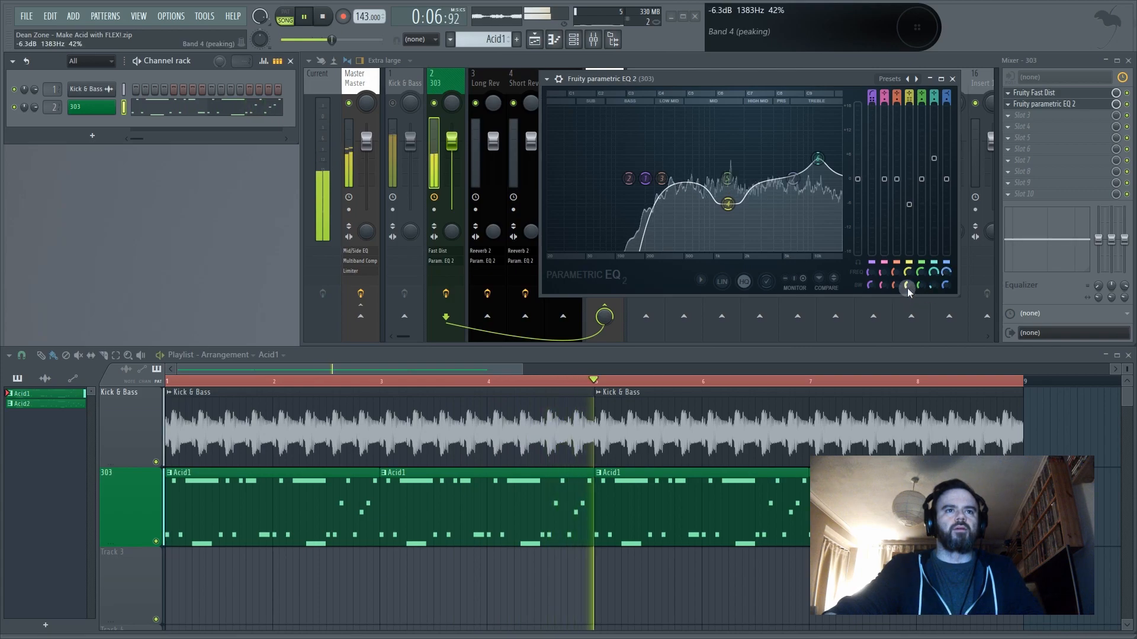
scroll(727, 202, up, 3)
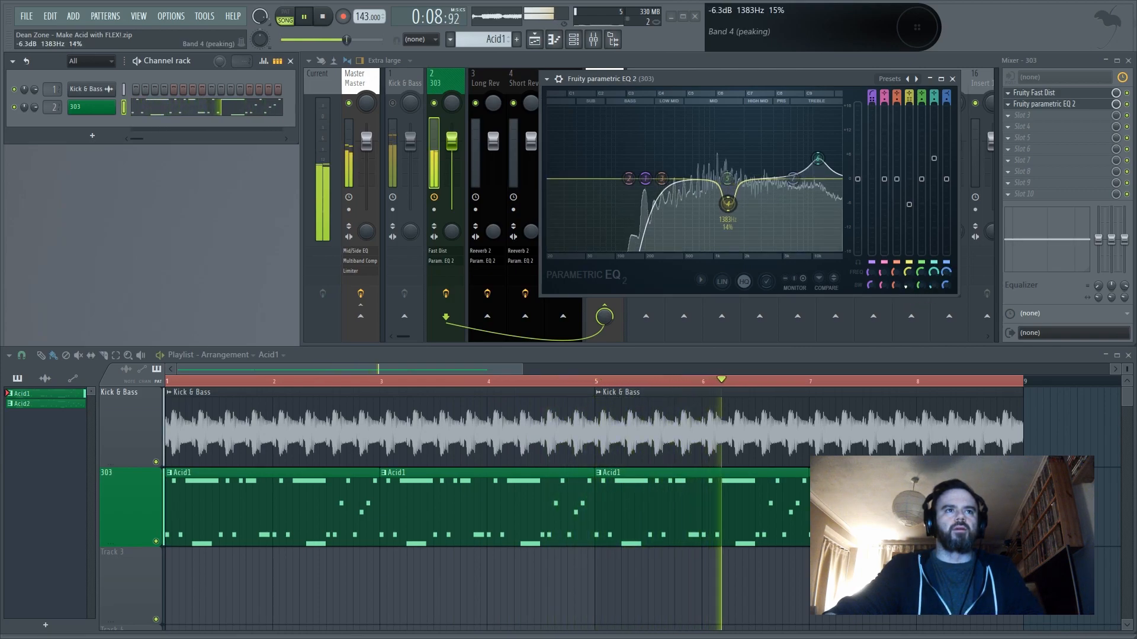
scroll(728, 202, up, 1)
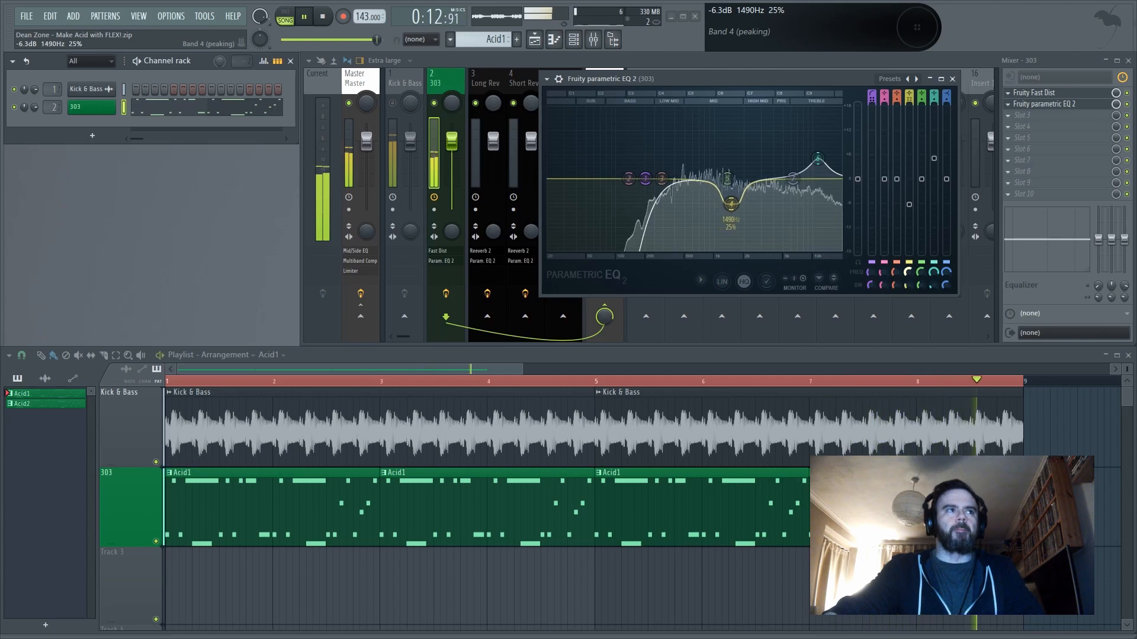
key(space)
Open FLEX on the 303 channel, switch off its delay and reverb, and close the synth window
click(92, 106)
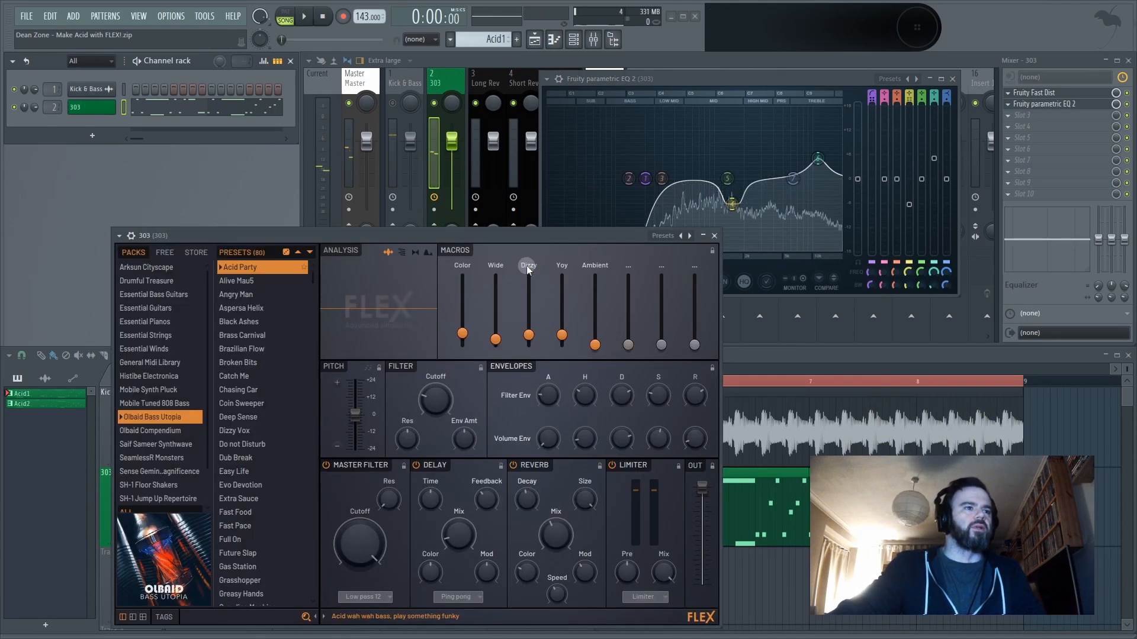
drag(488, 235, 625, 185)
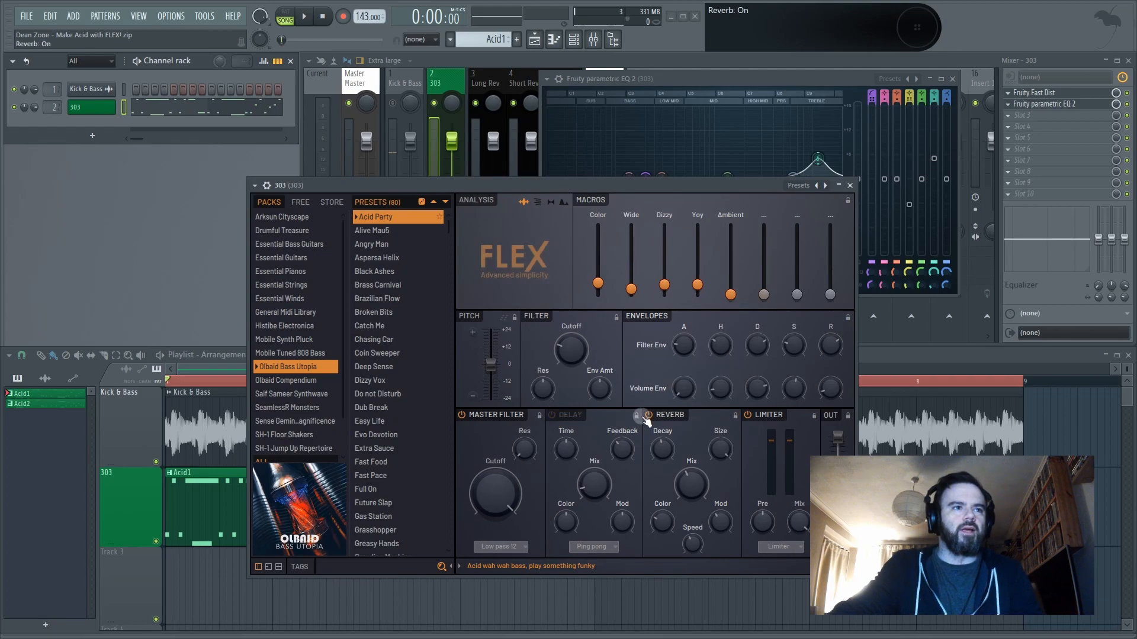
drag(641, 187, 492, 164)
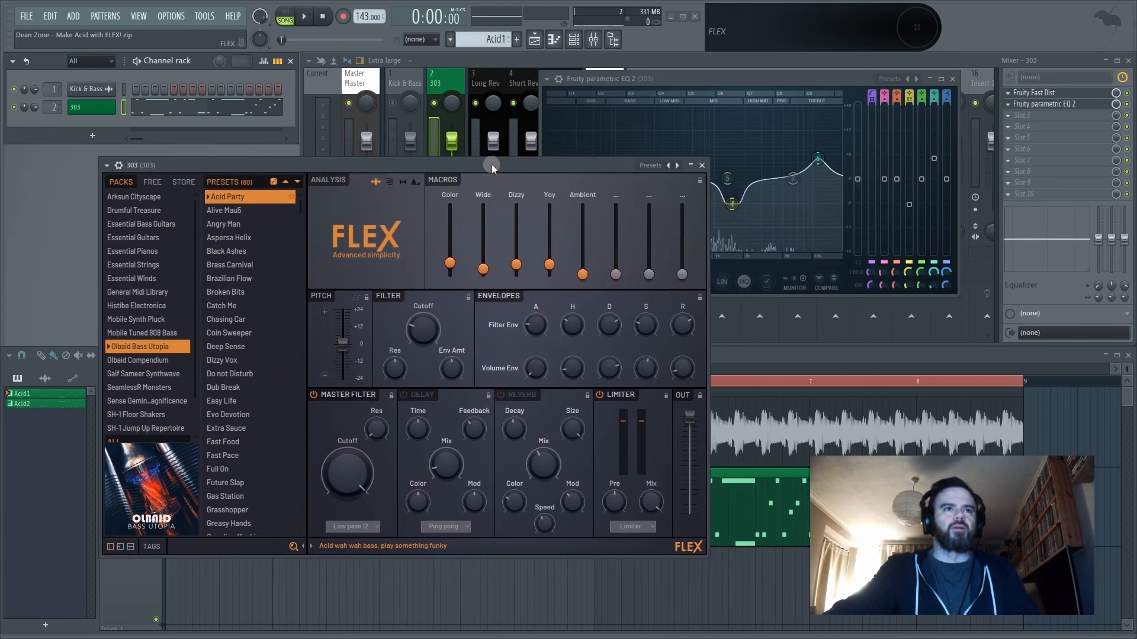
click(702, 166)
Play the song, reduce the EQ band 4 cut to about -3.1 dB, and stop playback
key(space)
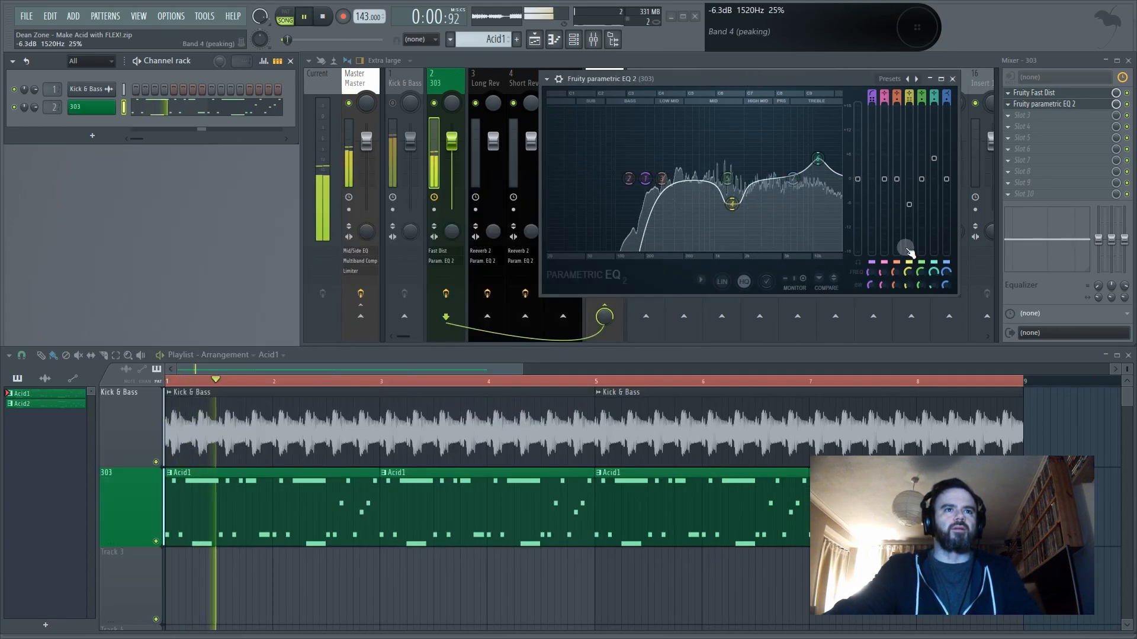
drag(732, 204, 732, 191)
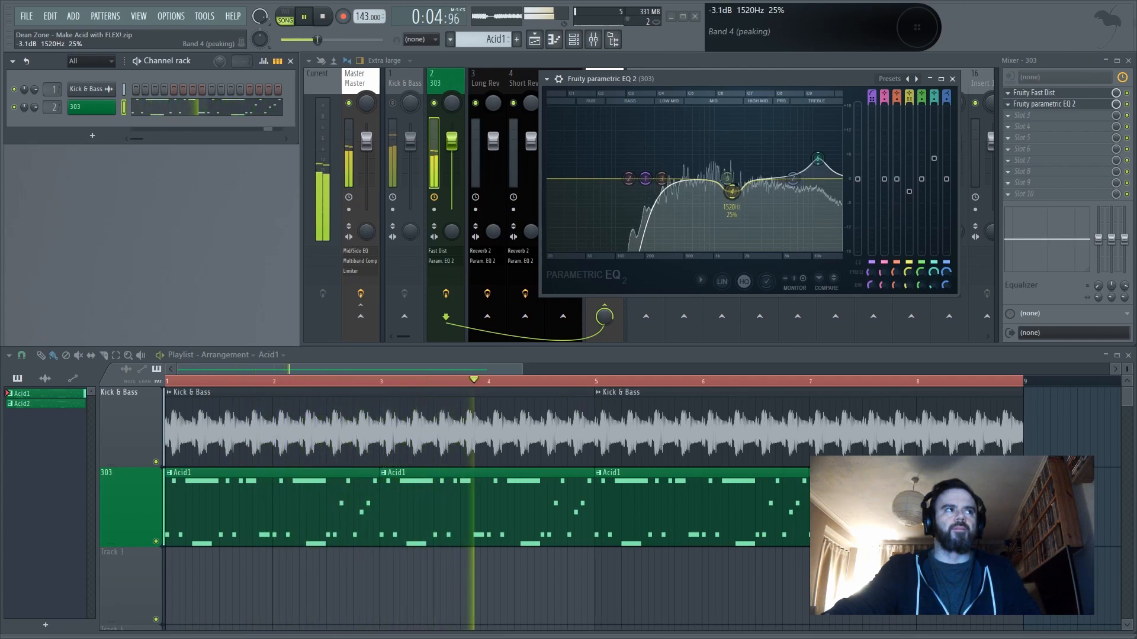
key(space)
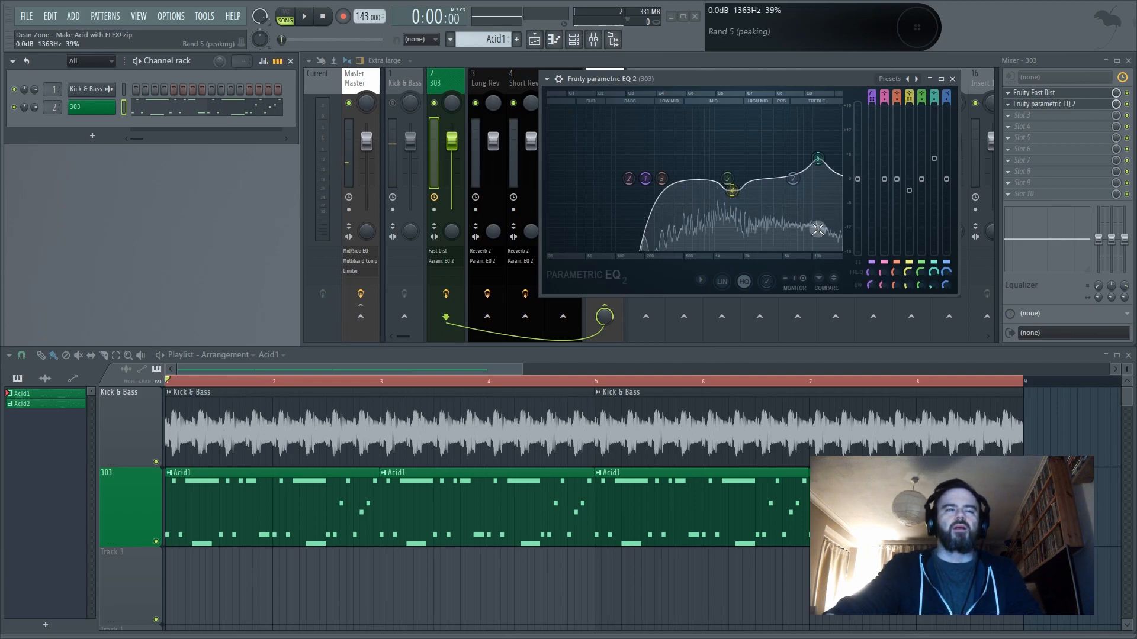
Play the song and pull EQ band 2 down to a narrow cut of about -17.9 dB near 655 Hz
click(630, 179)
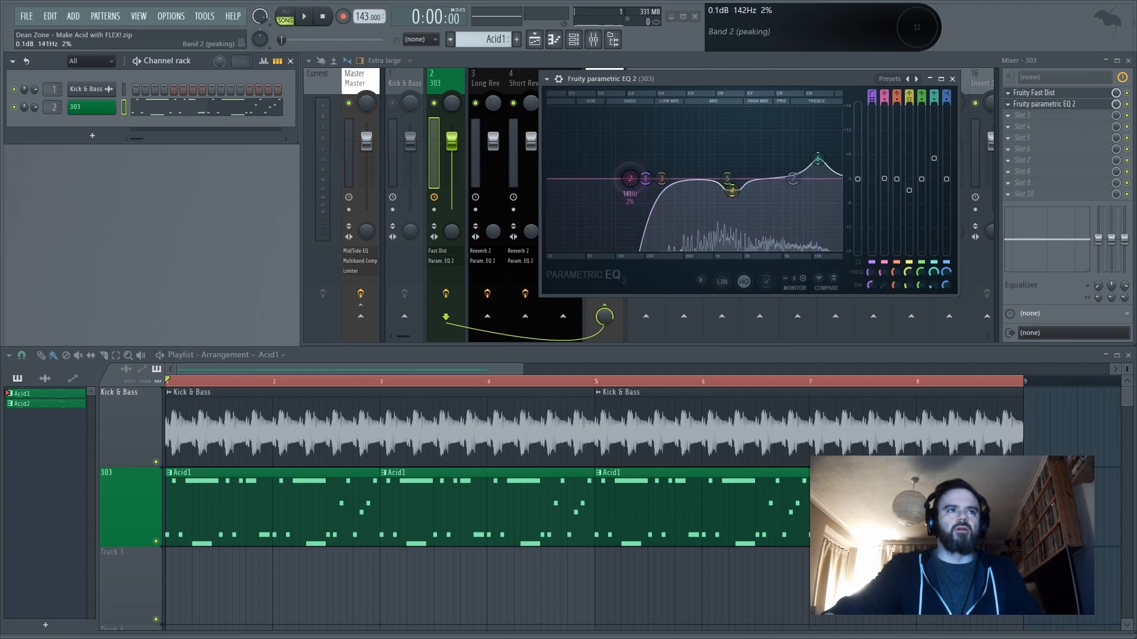
key(space)
drag(688, 218, 693, 178)
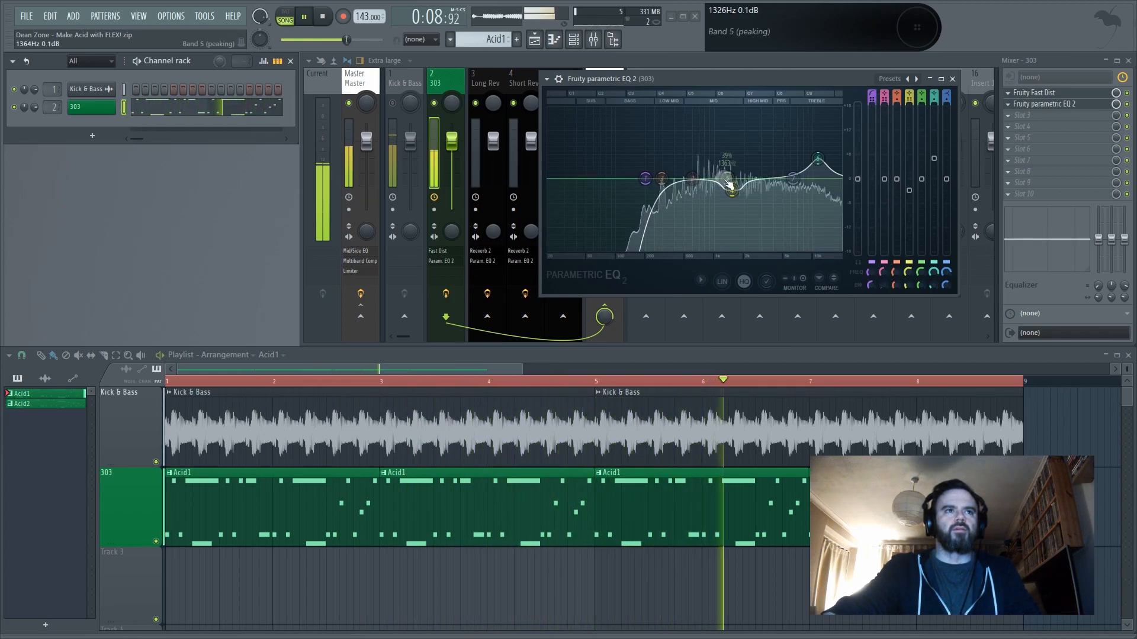
drag(883, 190, 787, 228)
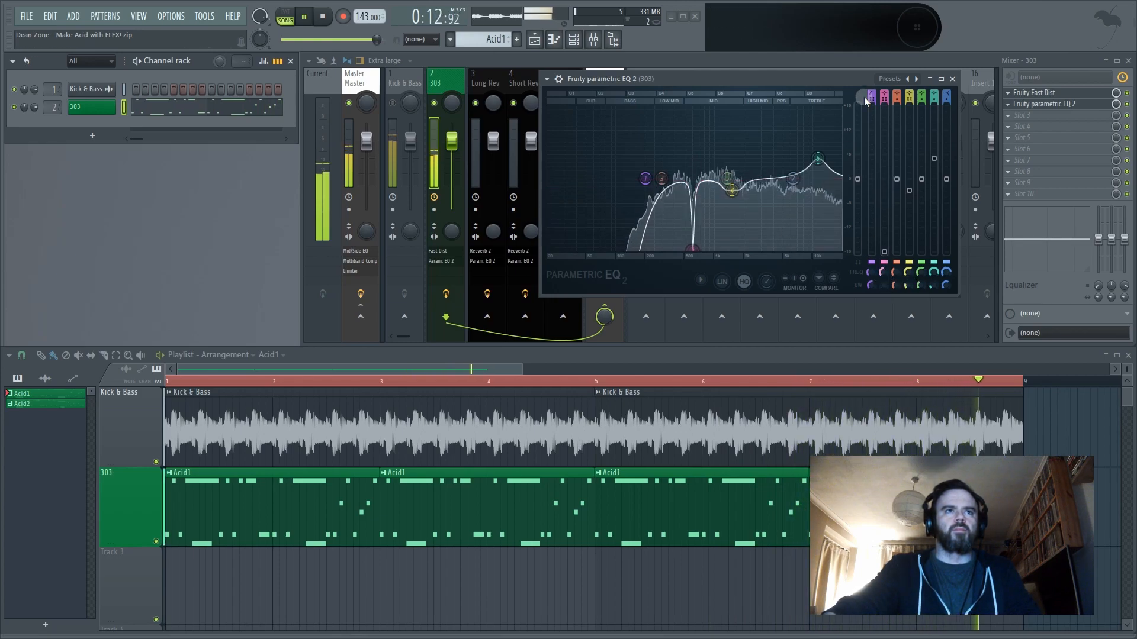
drag(884, 96, 884, 83)
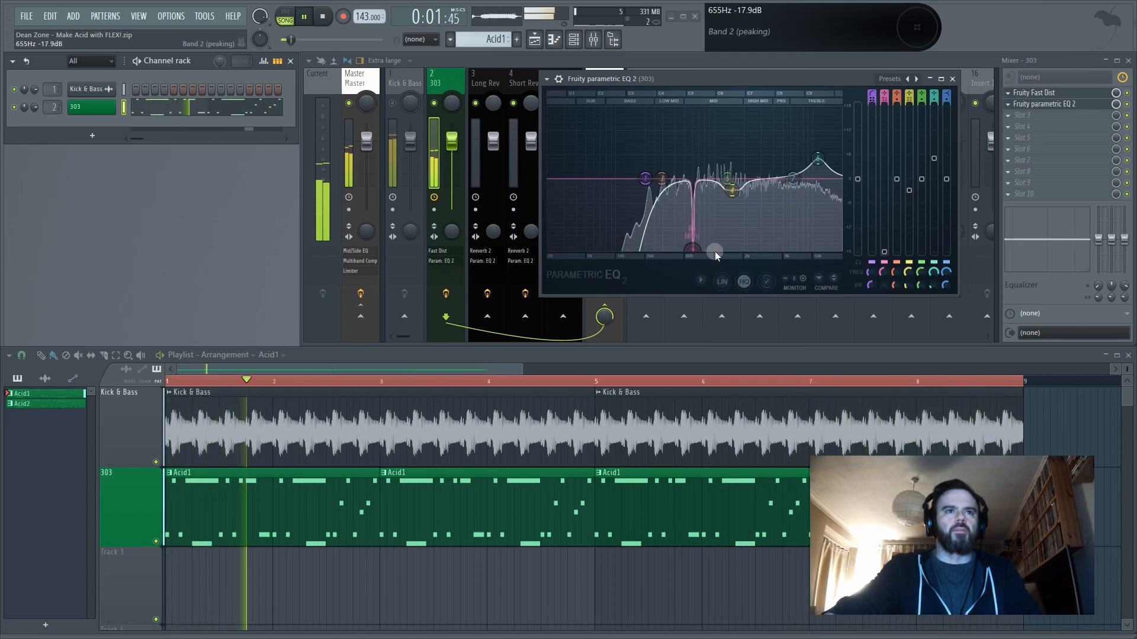
Ease the EQ band 2 cut, set it at about 634 Hz with 4% bandwidth, and stop playback
drag(880, 282, 884, 179)
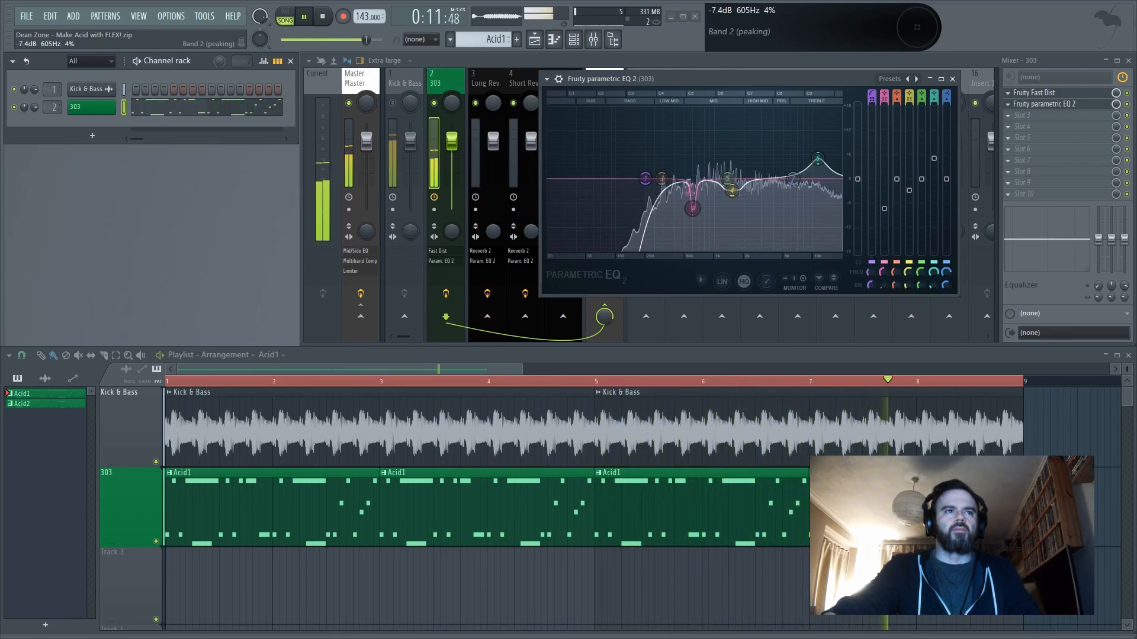
drag(692, 223, 692, 227)
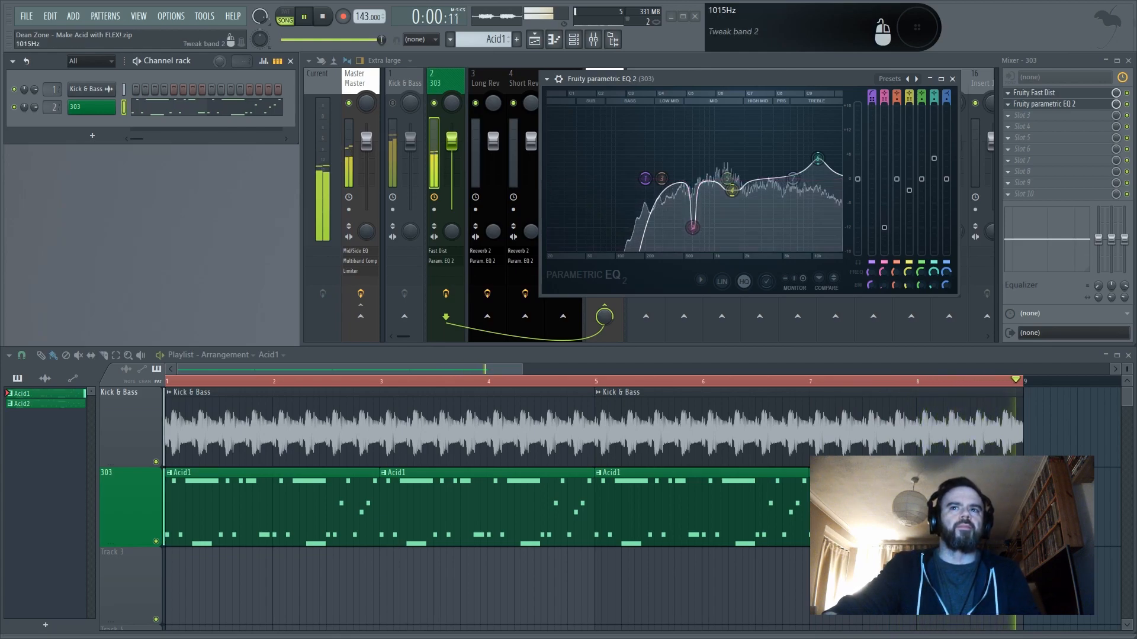
scroll(692, 227, down, 2)
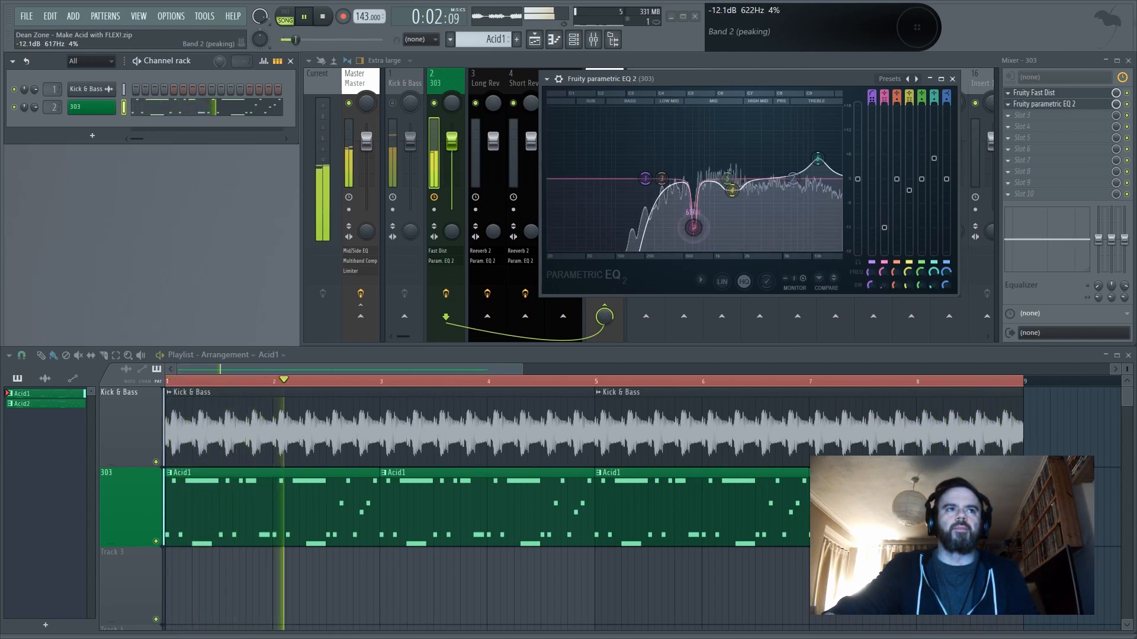
drag(887, 240, 887, 218)
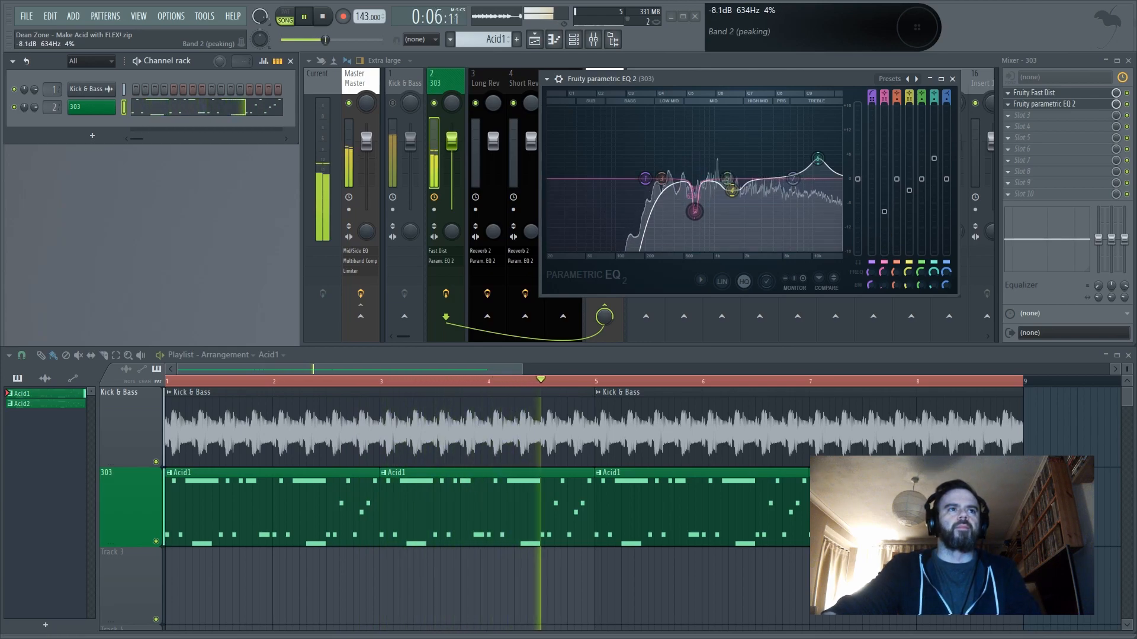
drag(884, 206, 884, 202)
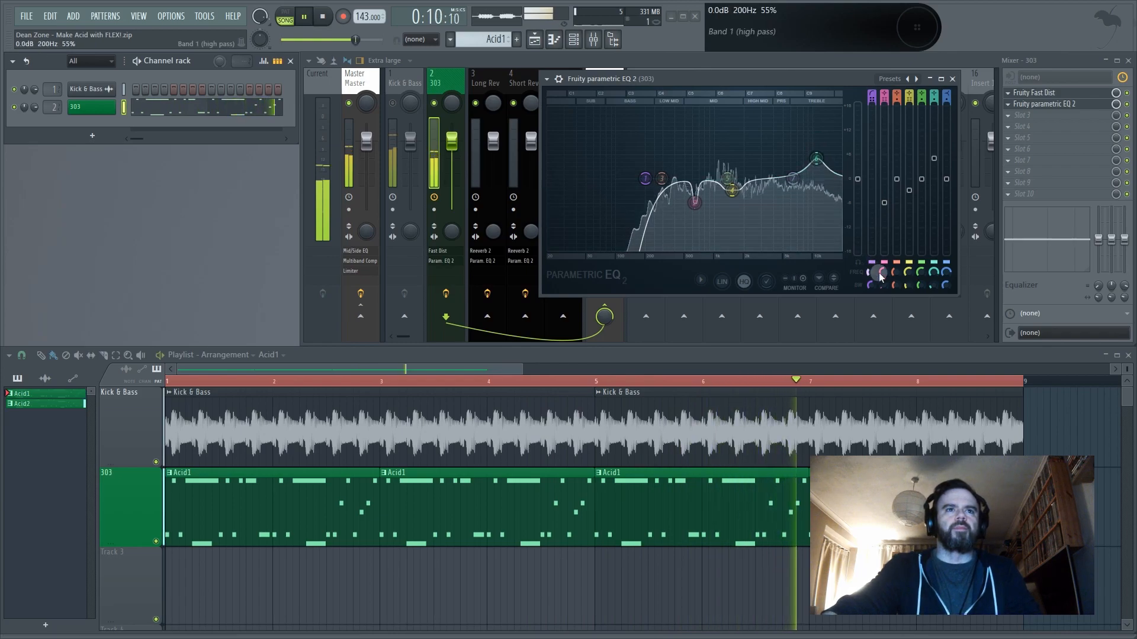
key(space)
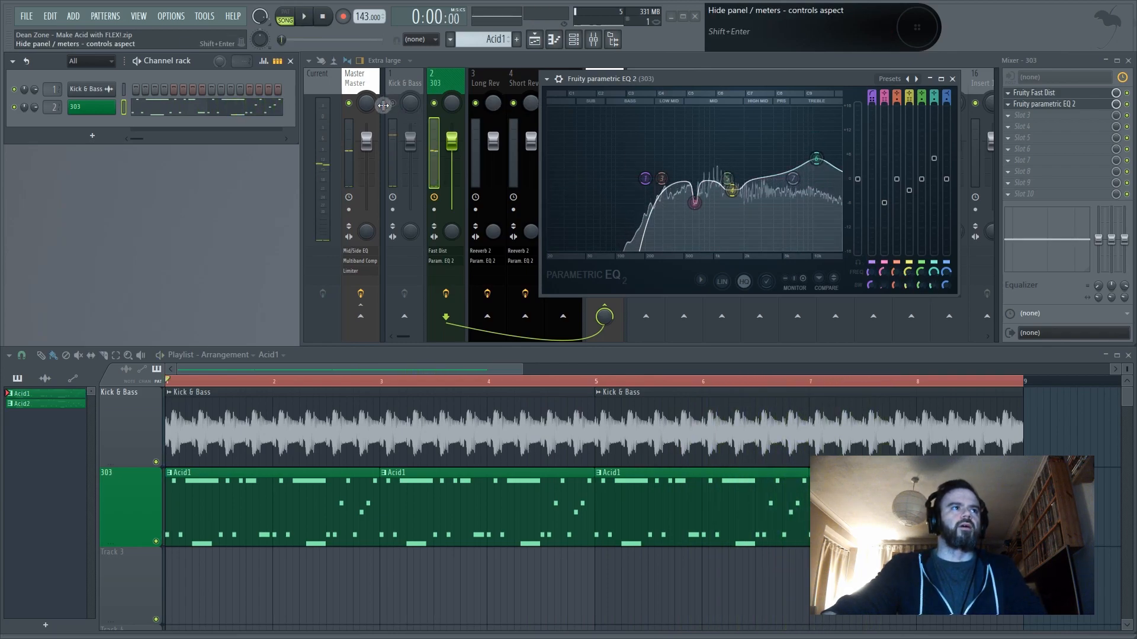
Unmute Kick & Bass, play the mix to compare it with the 303 track's parametric EQ bypassed and enabled, and stop playback
click(383, 105)
click(348, 87)
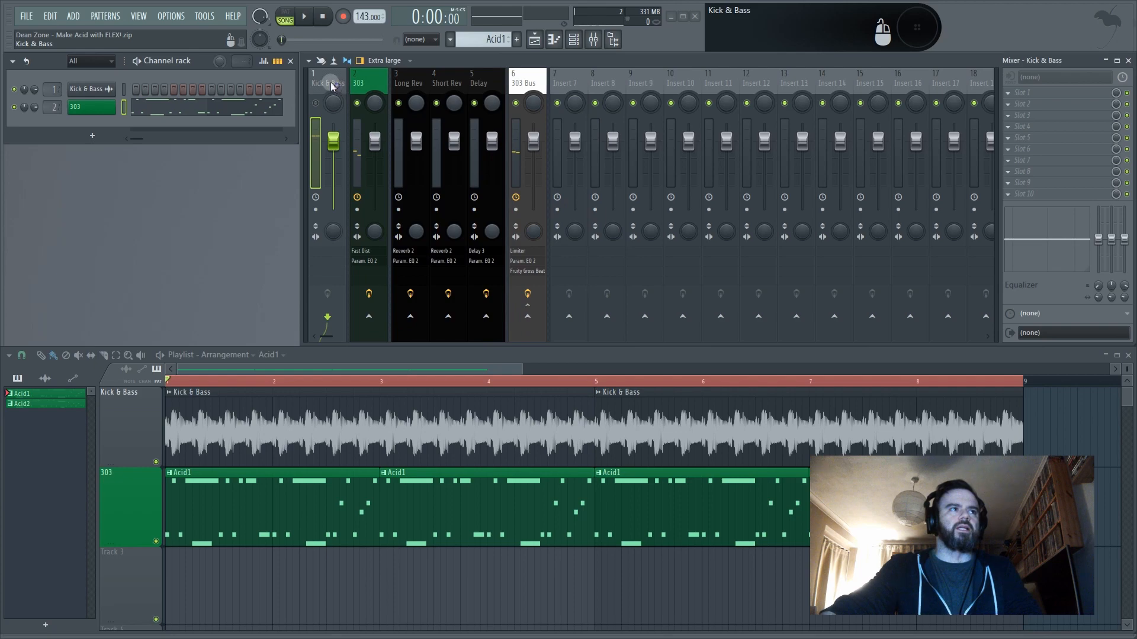
scroll(355, 87, up, 2)
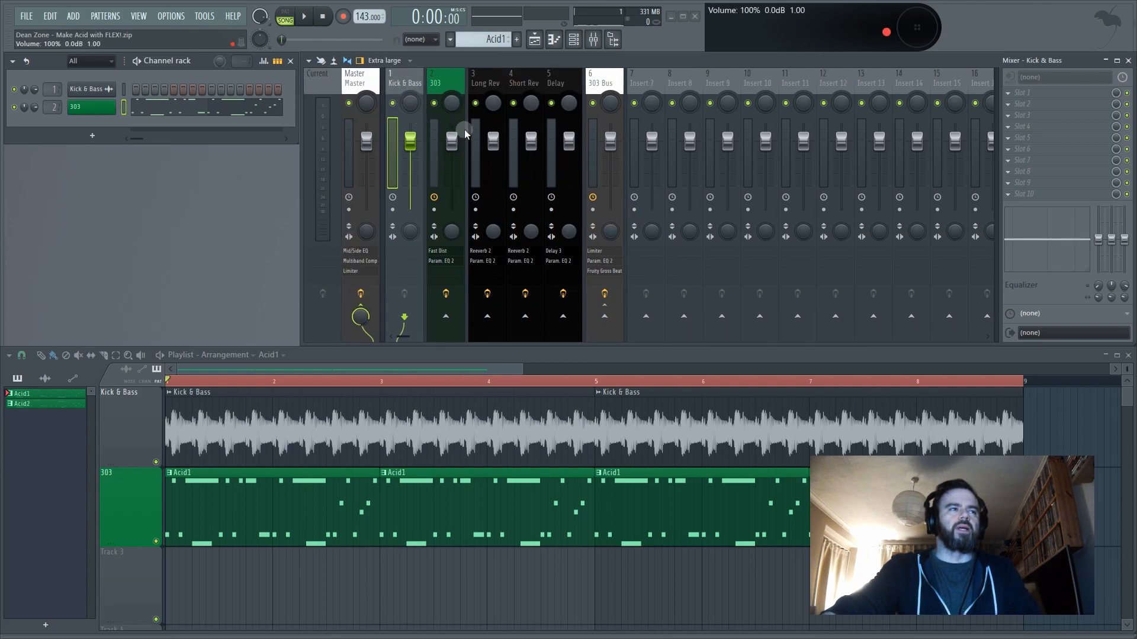
key(space)
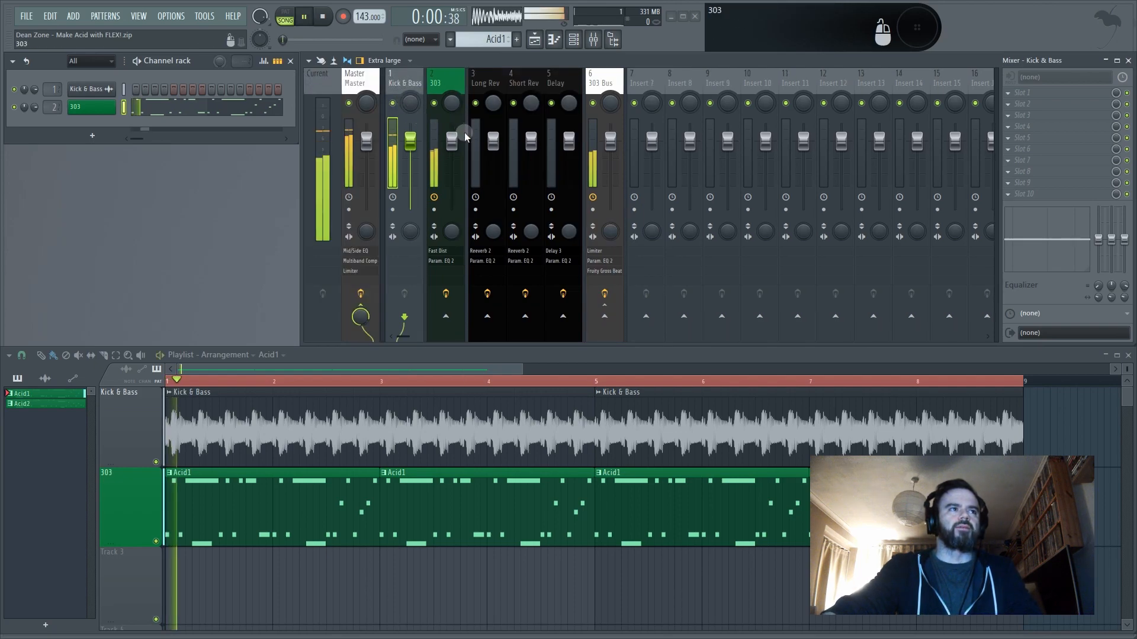
click(453, 80)
click(1126, 104)
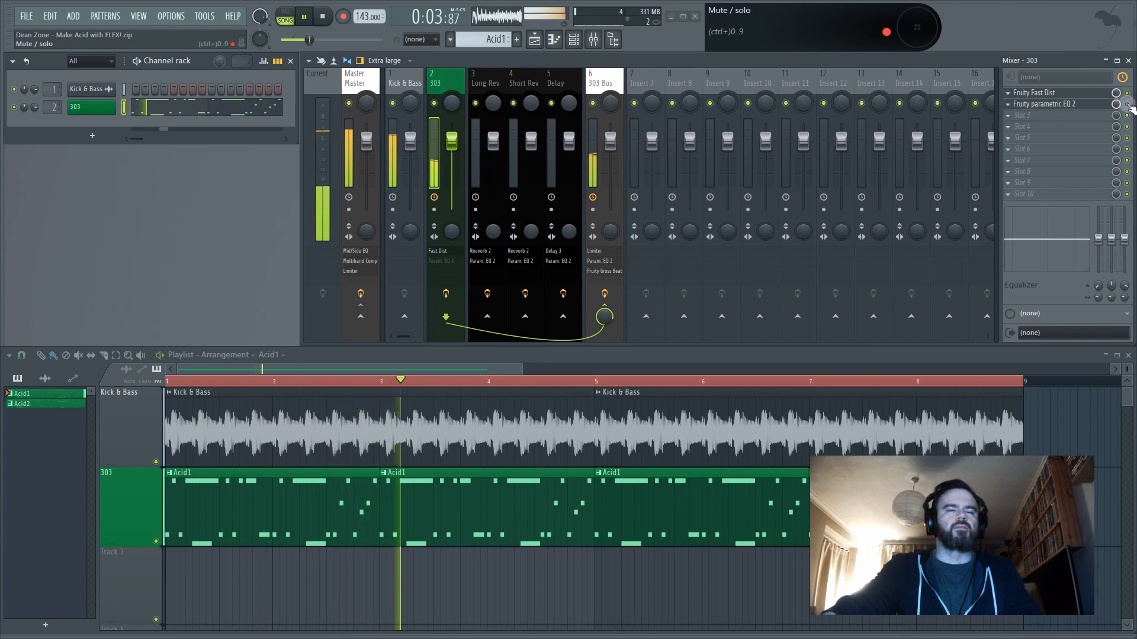
click(1127, 104)
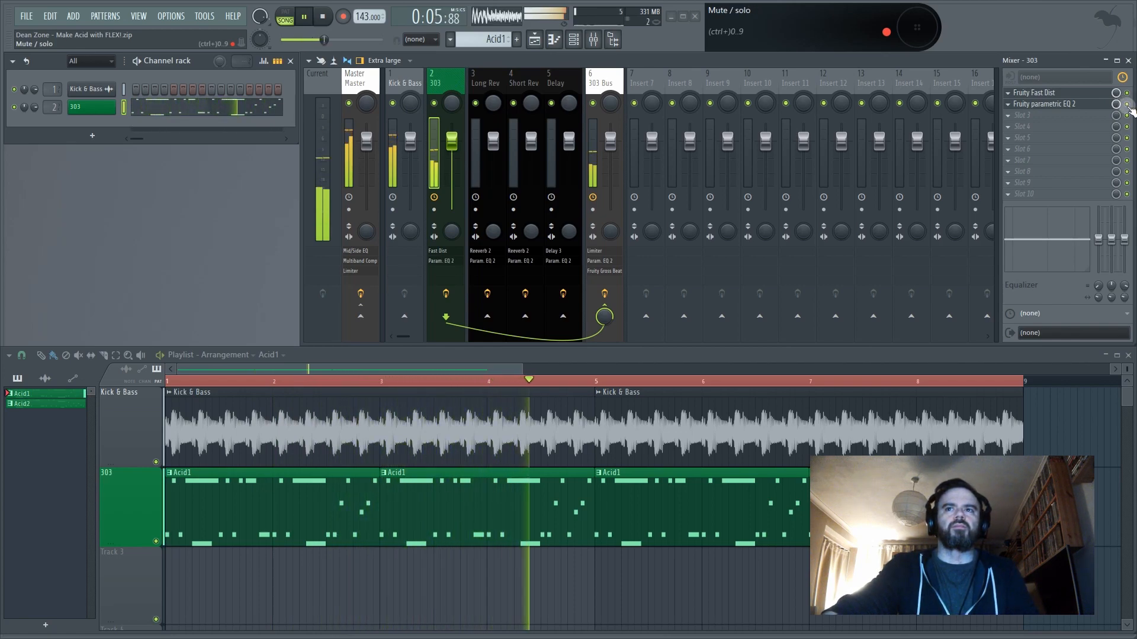
click(1126, 105)
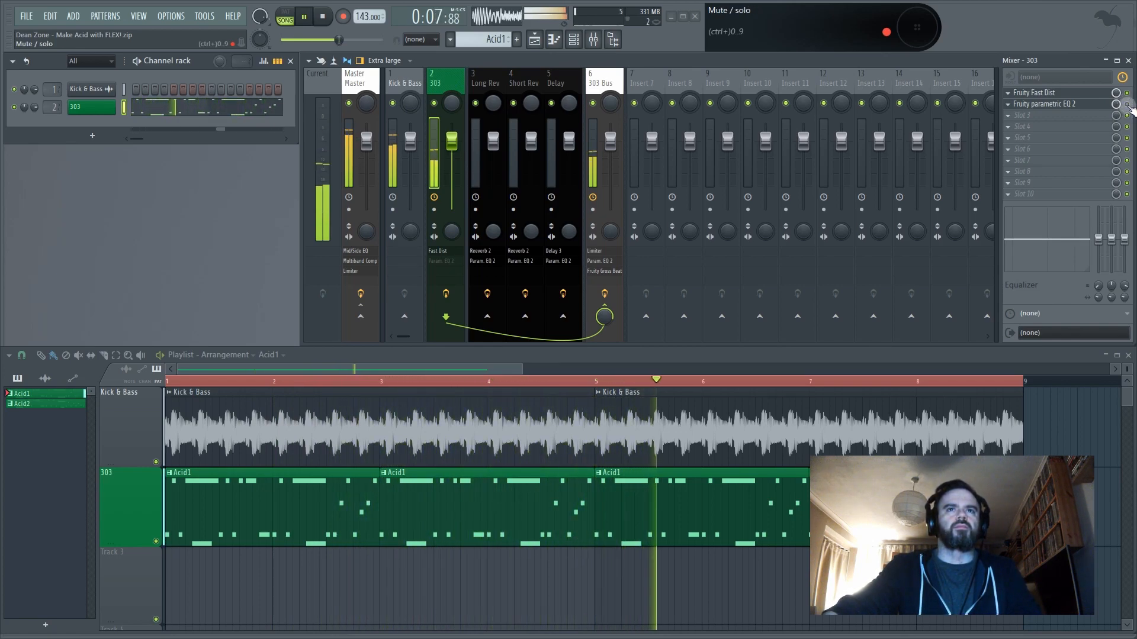
click(1127, 105)
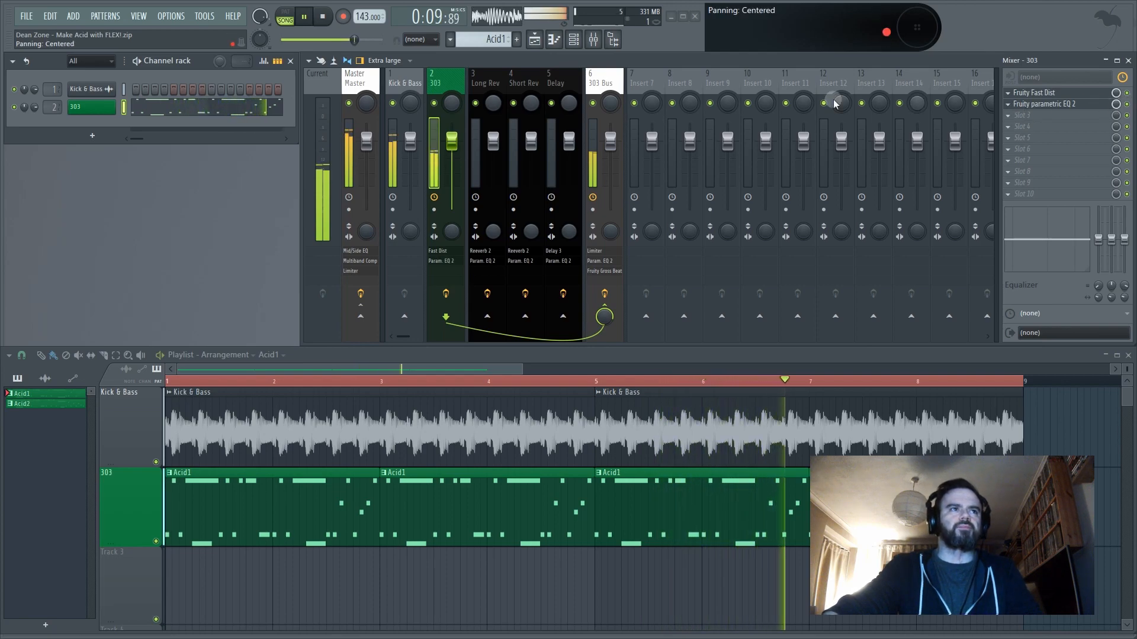
key(space)
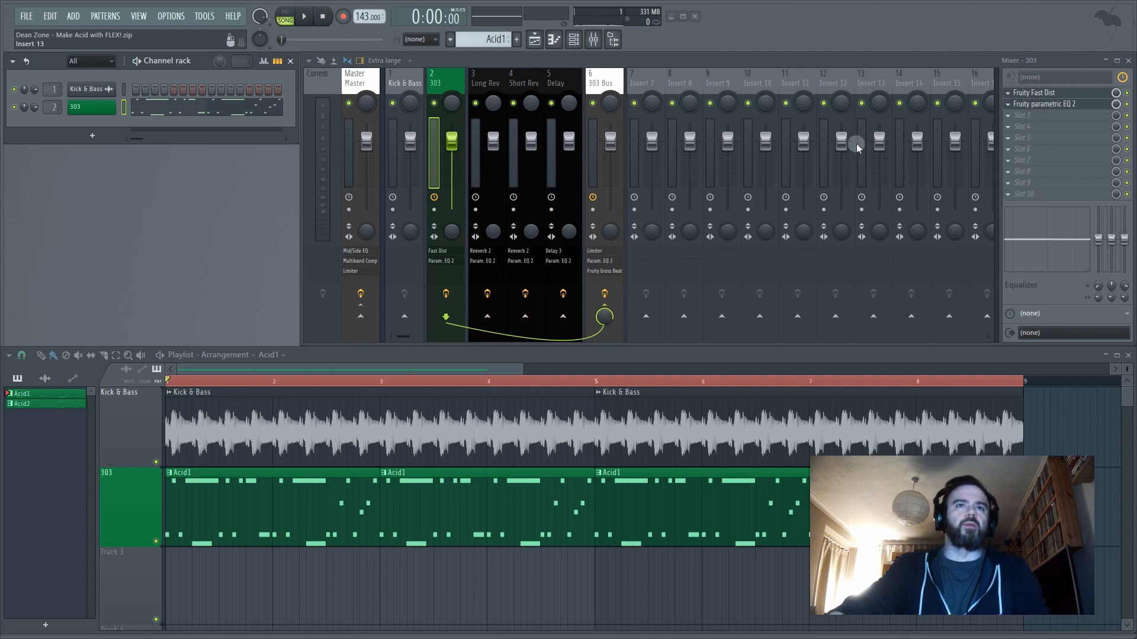
Load Fruity Blood Overdrive into slot 3 of the 303 track, open it and try out its pre amp amount
click(1010, 119)
mouse_move(968, 236)
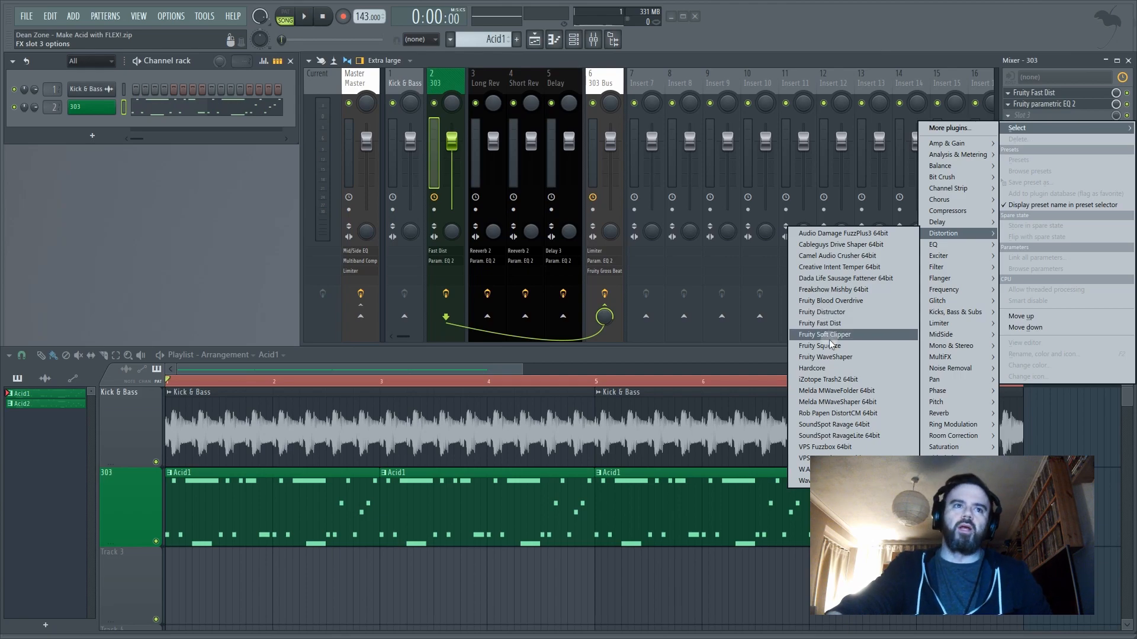
click(828, 300)
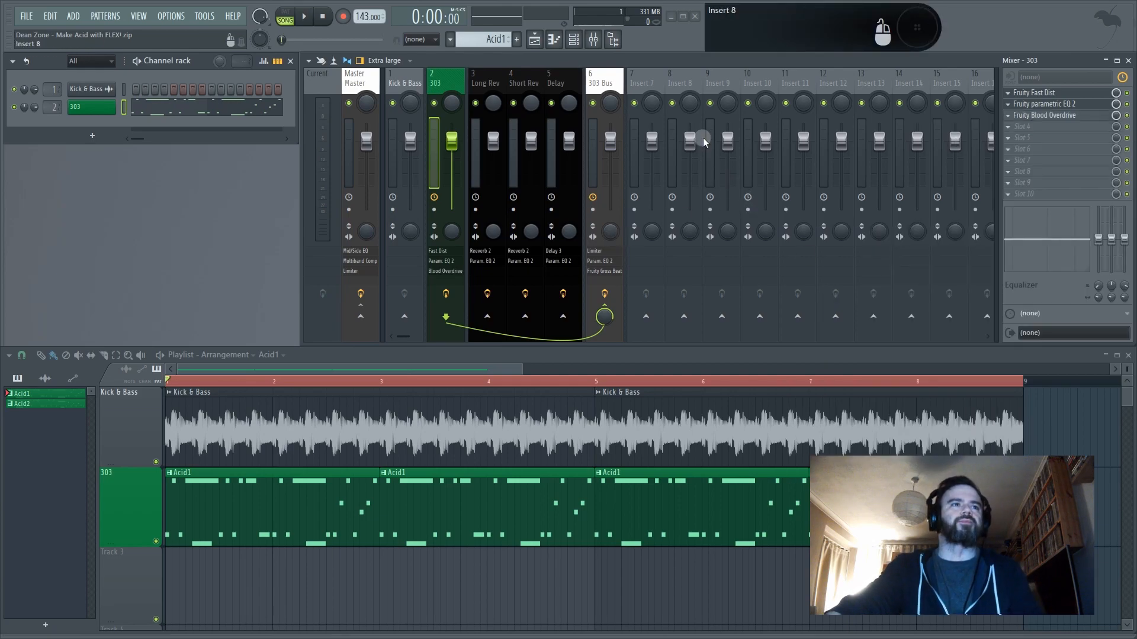
click(1050, 115)
drag(855, 105, 879, 142)
drag(849, 201, 850, 188)
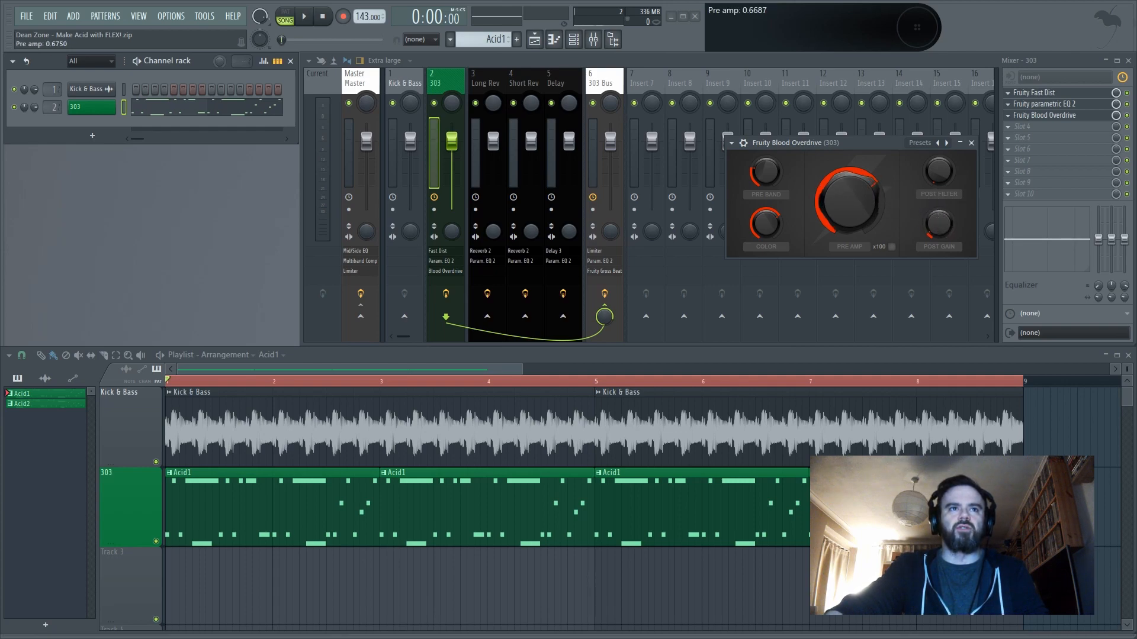
drag(862, 132, 820, 101)
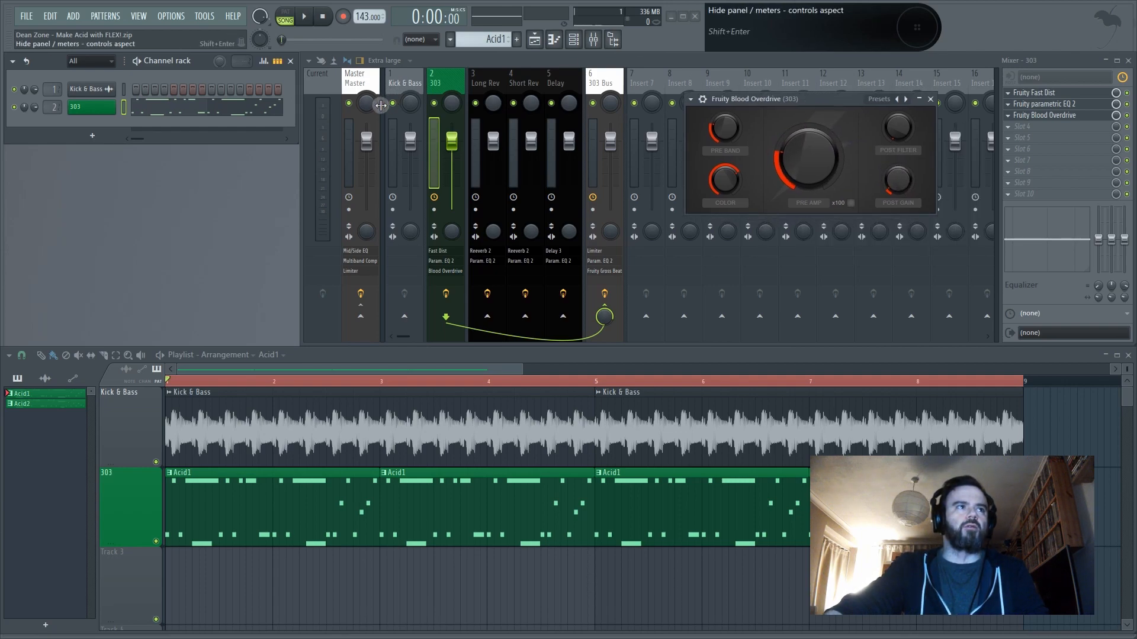
With Kick & Bass muted and the song playing, raise Blood Overdrive's pre amp and set its post gain to about -0.69
click(758, 152)
click(1034, 116)
key(space)
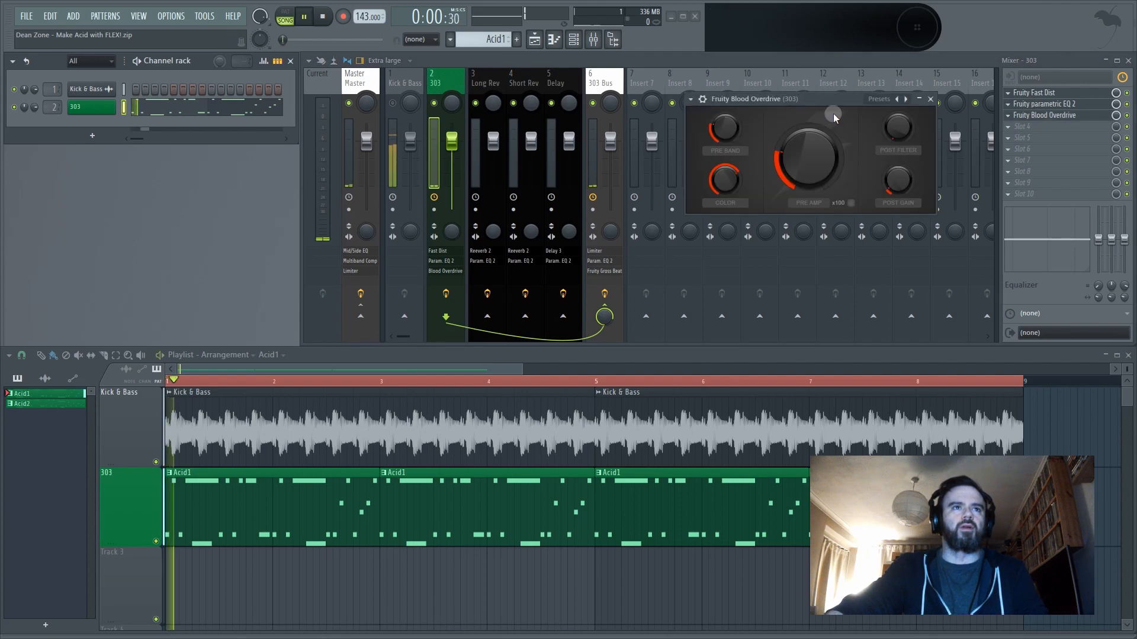
drag(816, 92, 850, 123)
drag(928, 209, 929, 185)
drag(839, 186, 839, 156)
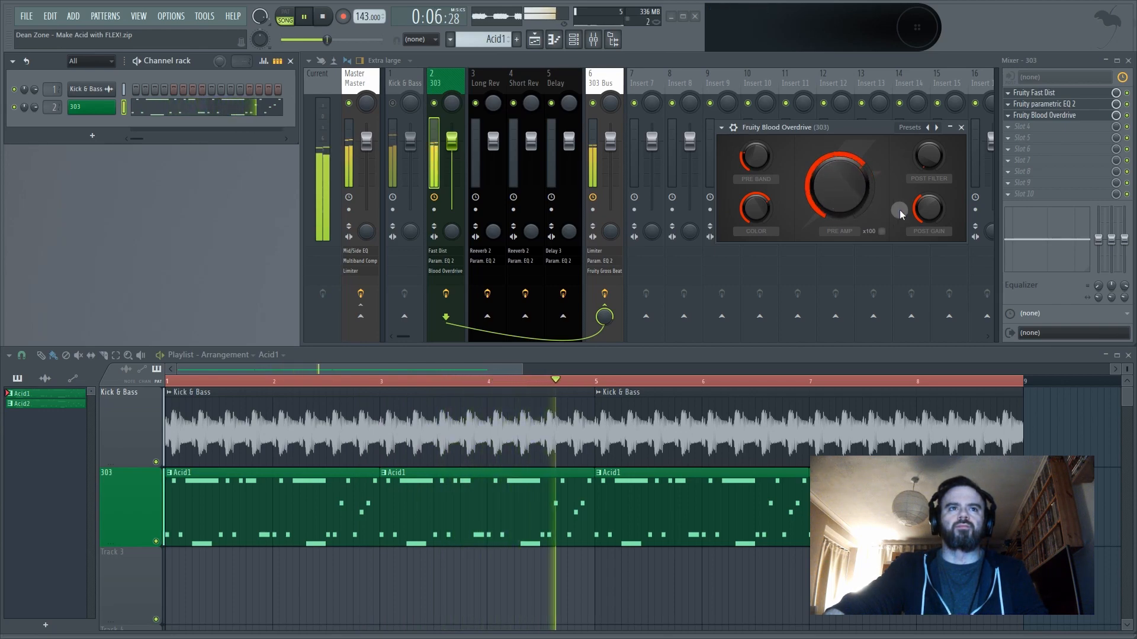
drag(929, 208, 929, 213)
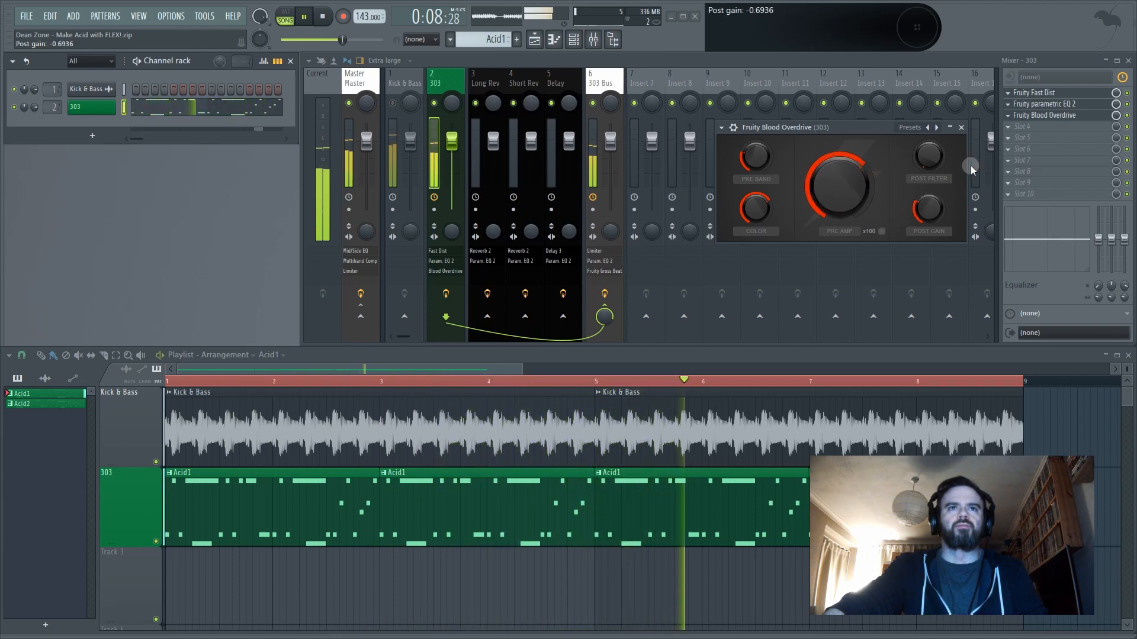
Compare the 303 alone with Fruity Blood Overdrive bypassed and enabled, and stop playback
click(1127, 116)
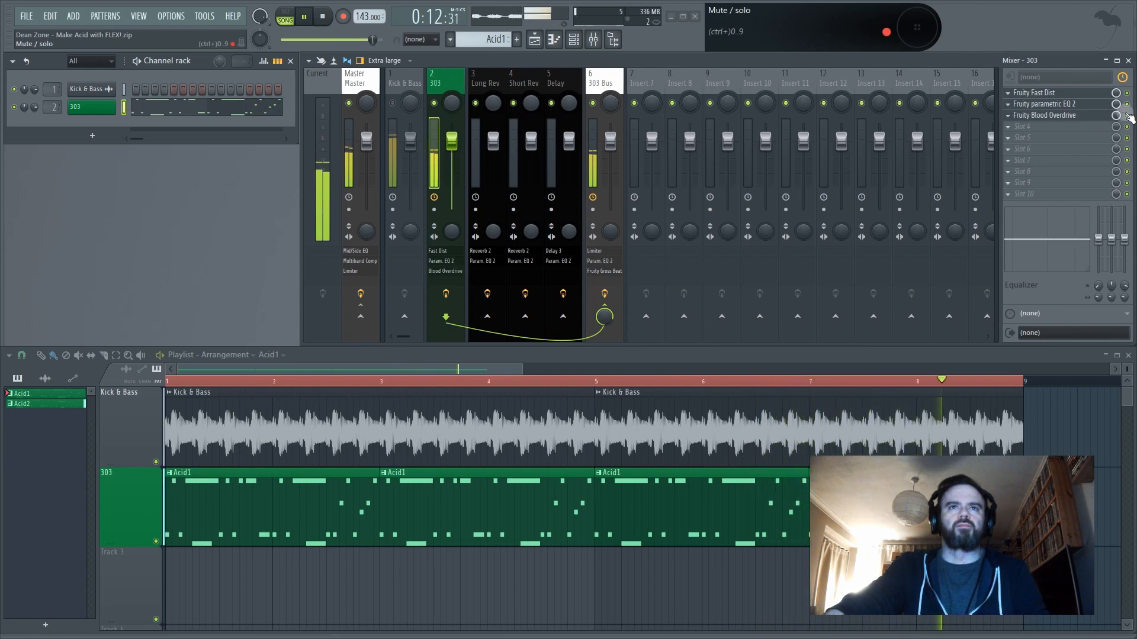
click(1128, 116)
key(space)
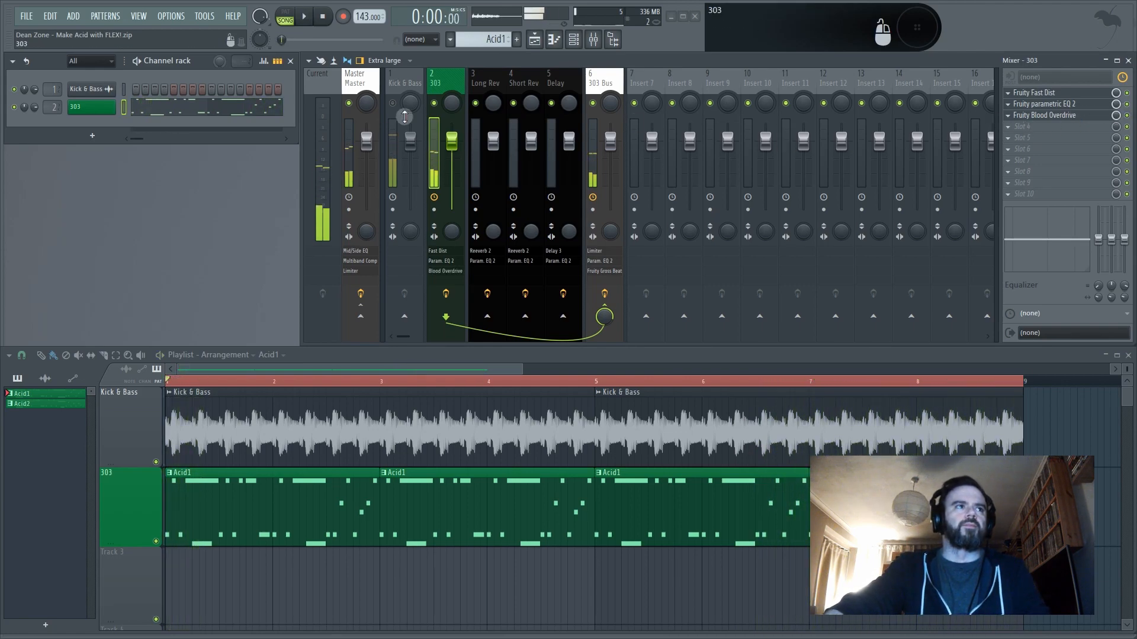
Play the song with Kick & Bass unmuted and compare the full mix with Fruity Blood Overdrive off and on
key(space)
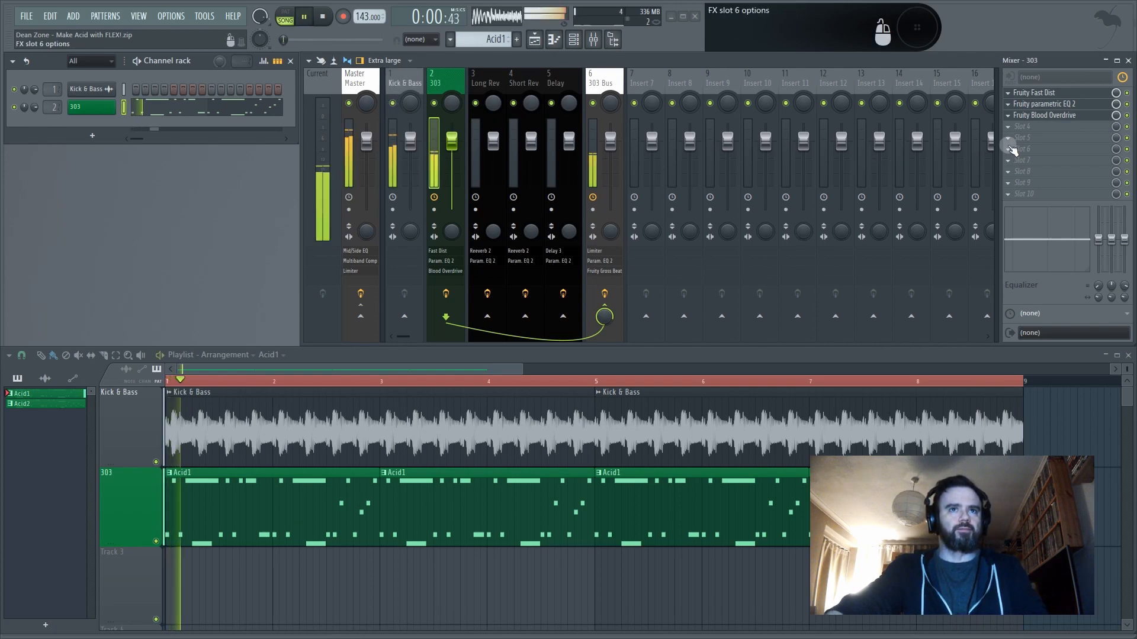
click(1128, 116)
click(1127, 117)
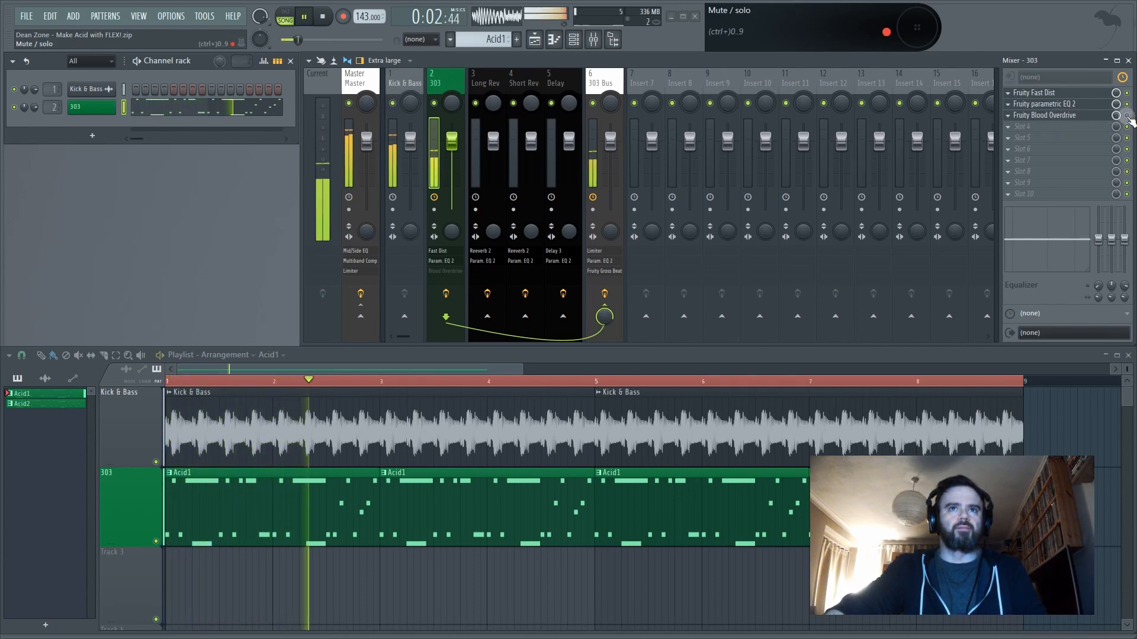
Fine-tune Fruity Blood Overdrive during playback, setting pre band to about 0.22 and pre amp to about 0.69
click(1071, 117)
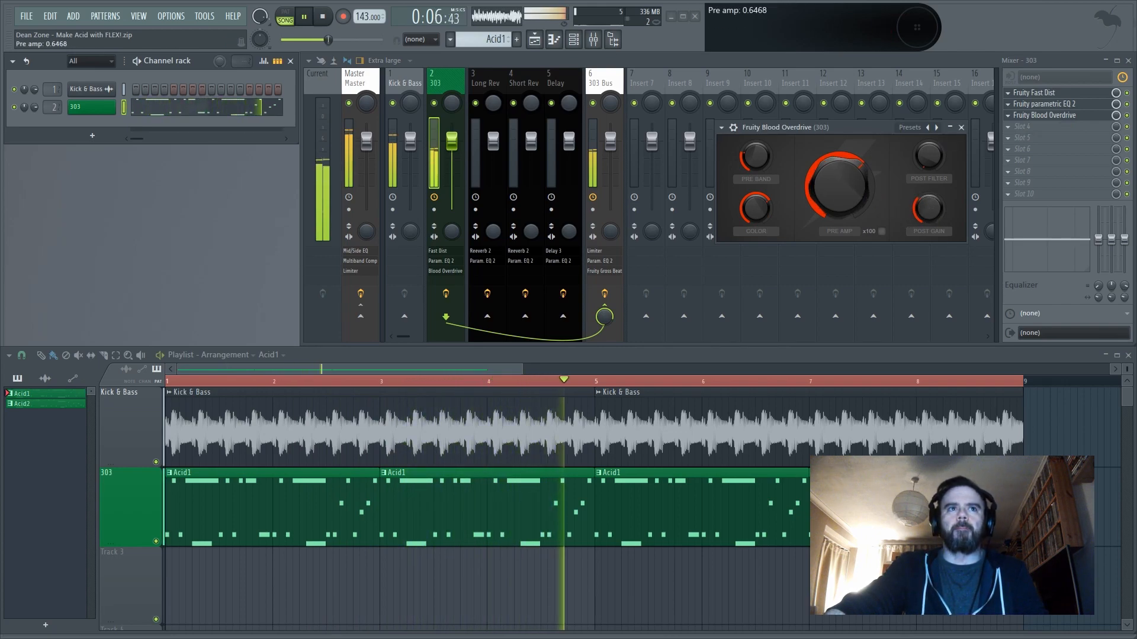
drag(756, 157, 756, 160)
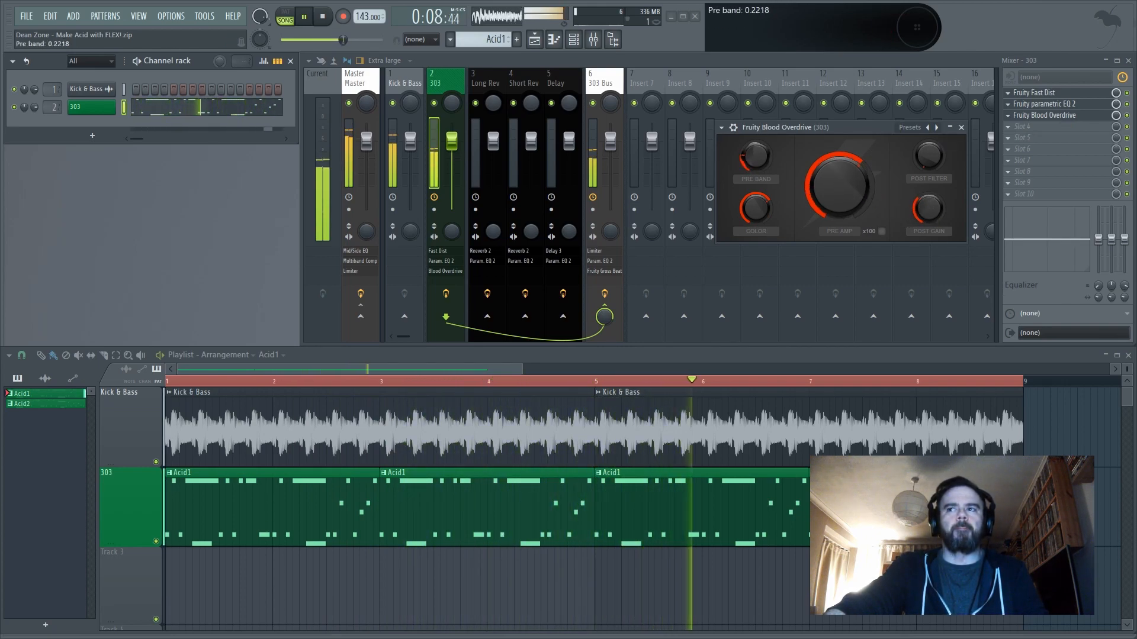
drag(743, 215, 743, 206)
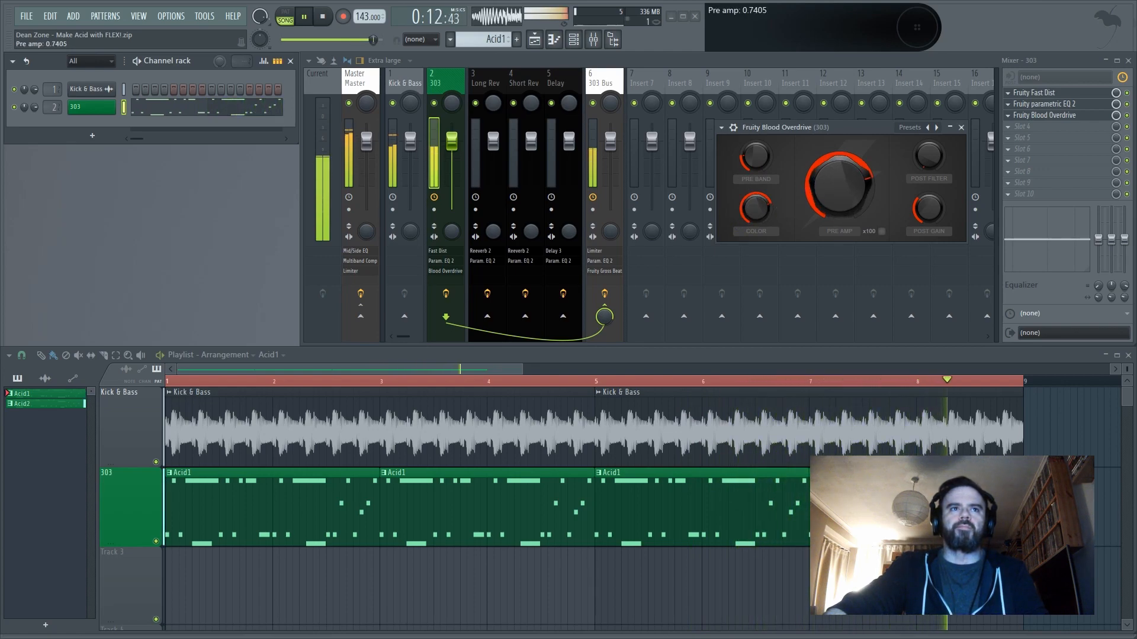
drag(839, 186, 840, 196)
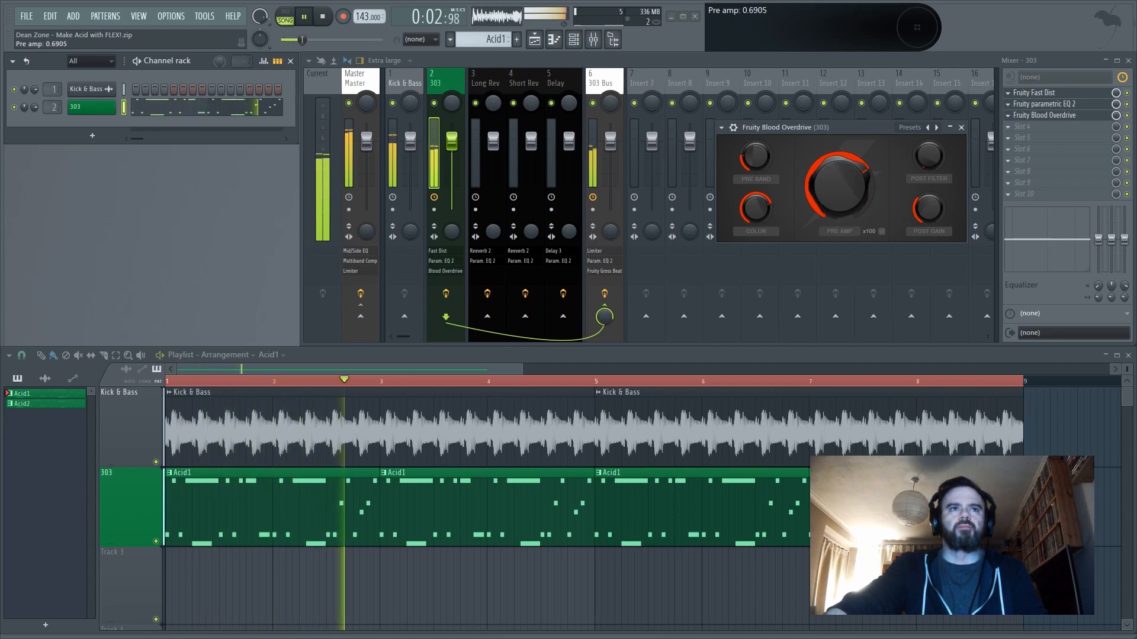
Mute Kick & Bass, compare the 303 alone with Fruity Blood Overdrive bypassed and enabled, and stop playback
click(393, 103)
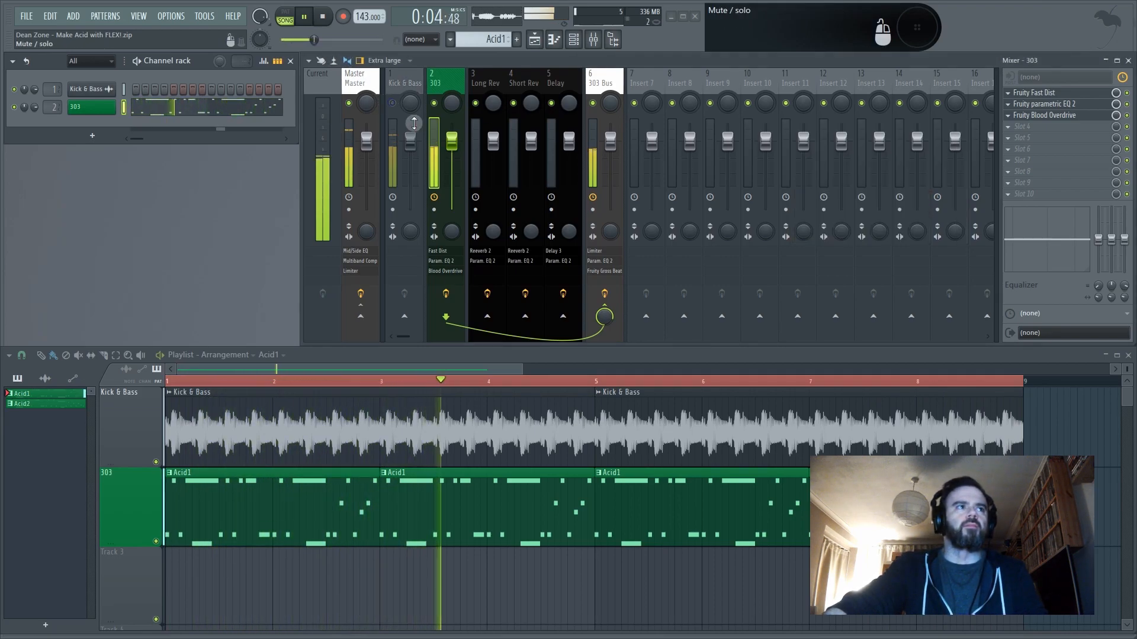
click(1042, 115)
click(1127, 116)
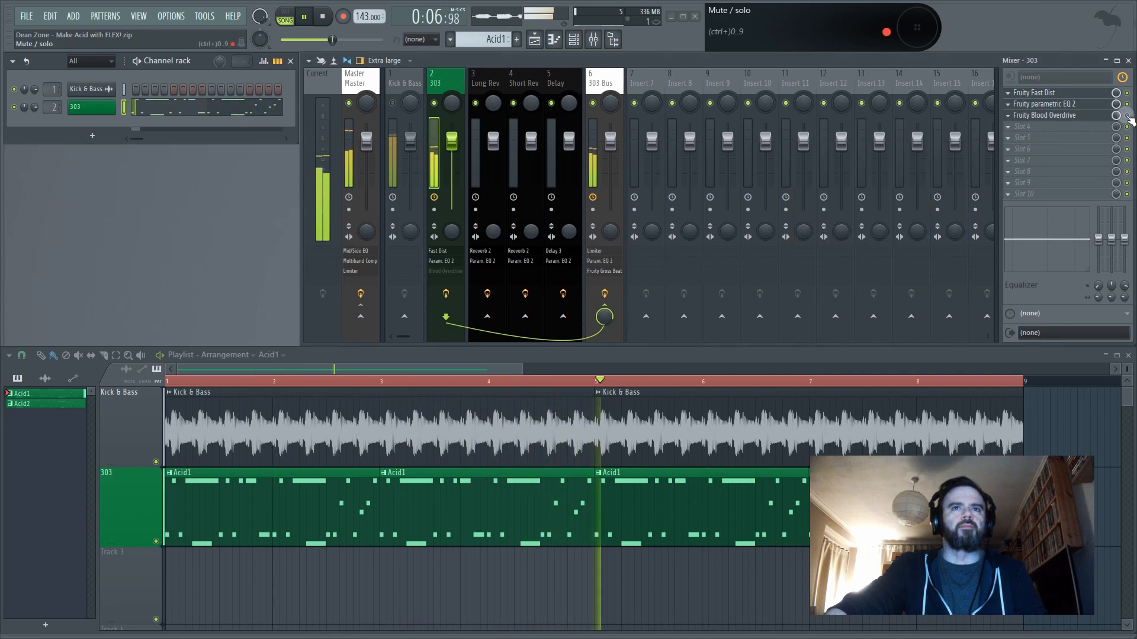
click(1127, 116)
key(space)
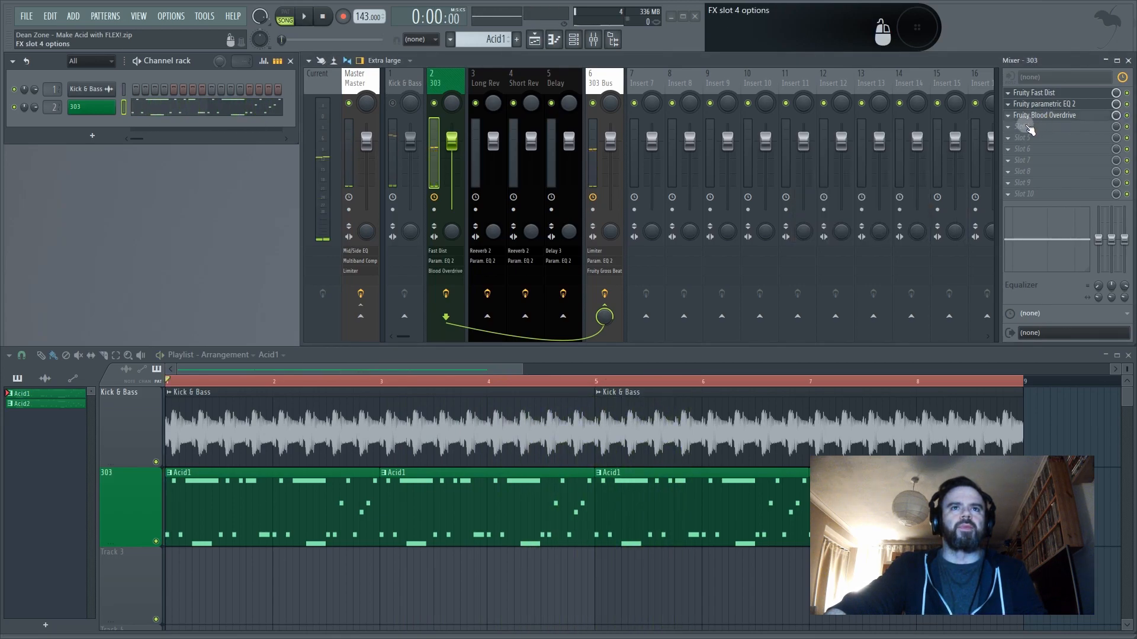
Add a second Fruity parametric EQ 2 to effect slot 4 of the 303 track
click(1008, 127)
mouse_move(956, 258)
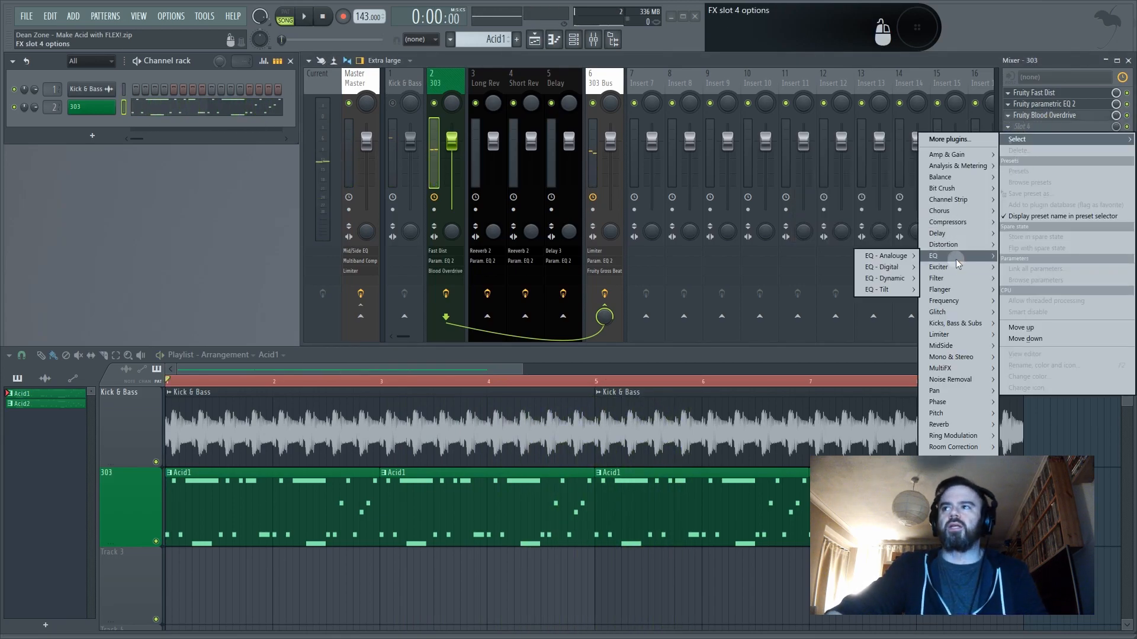
mouse_move(885, 256)
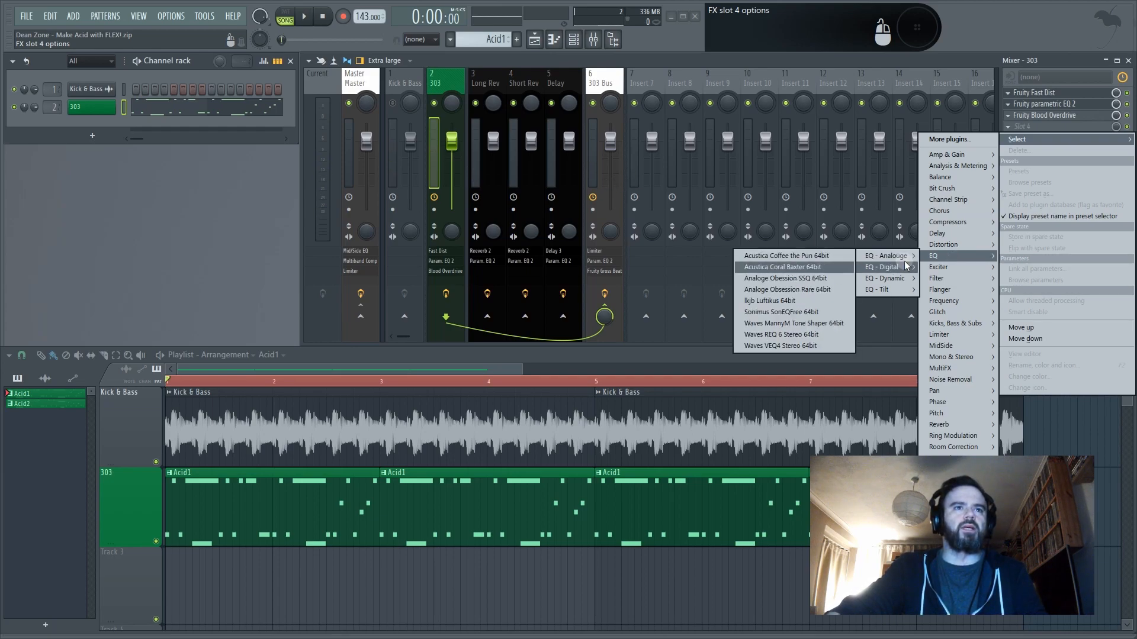
click(806, 281)
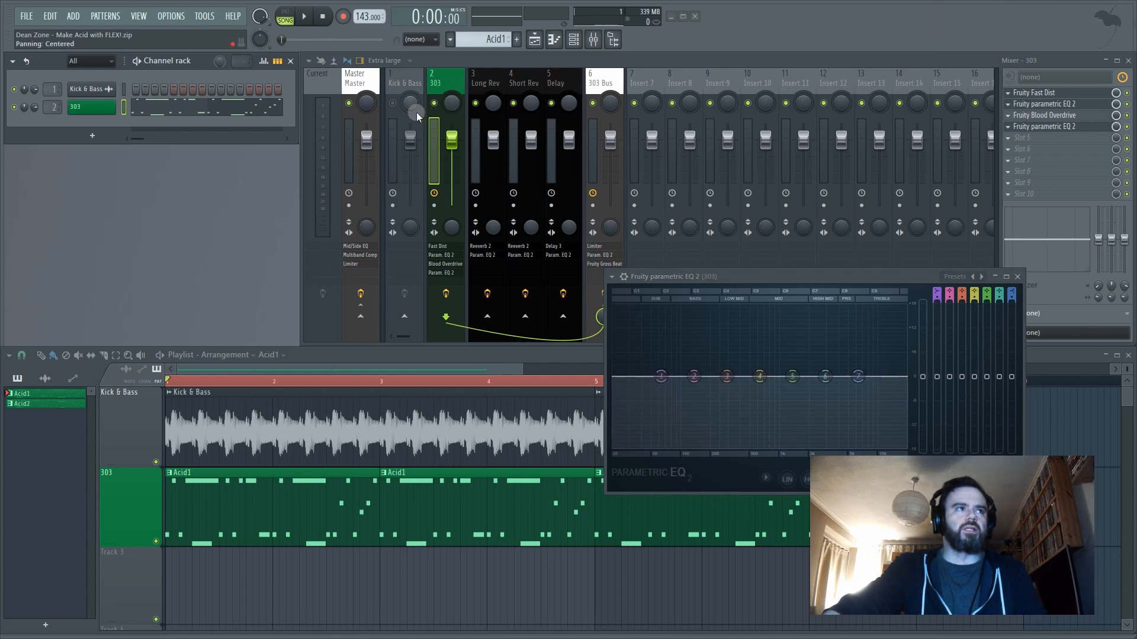
drag(754, 276, 768, 216)
Make band 1 of the new EQ a steep high pass at about 206 Hz and audition it
right_click(674, 315)
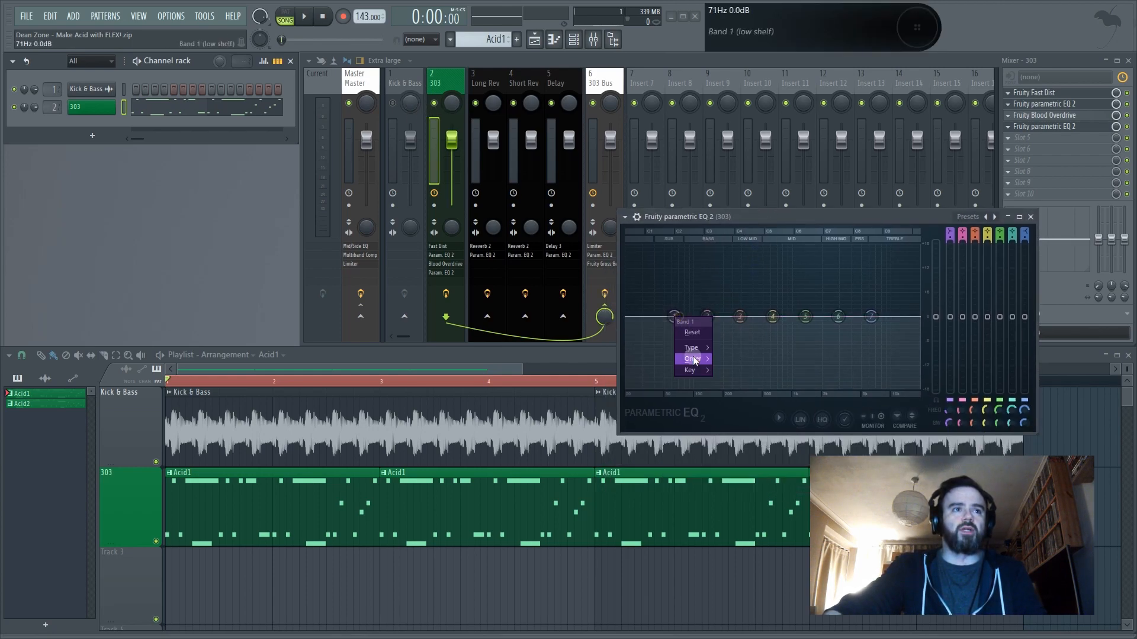
mouse_move(697, 348)
click(740, 384)
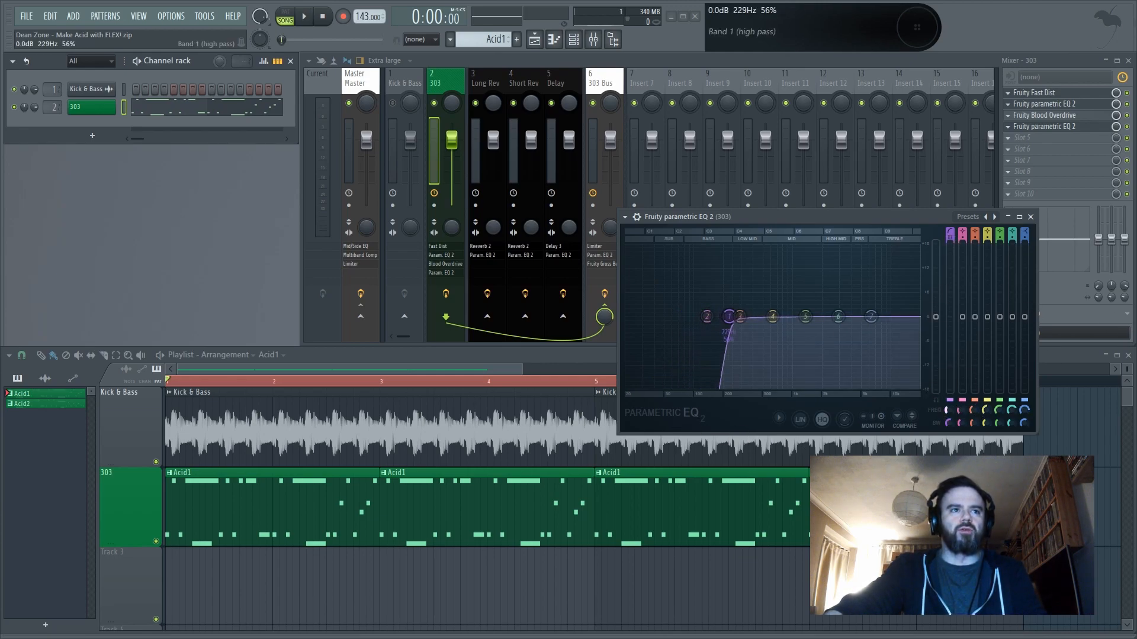
drag(733, 316, 726, 316)
key(space)
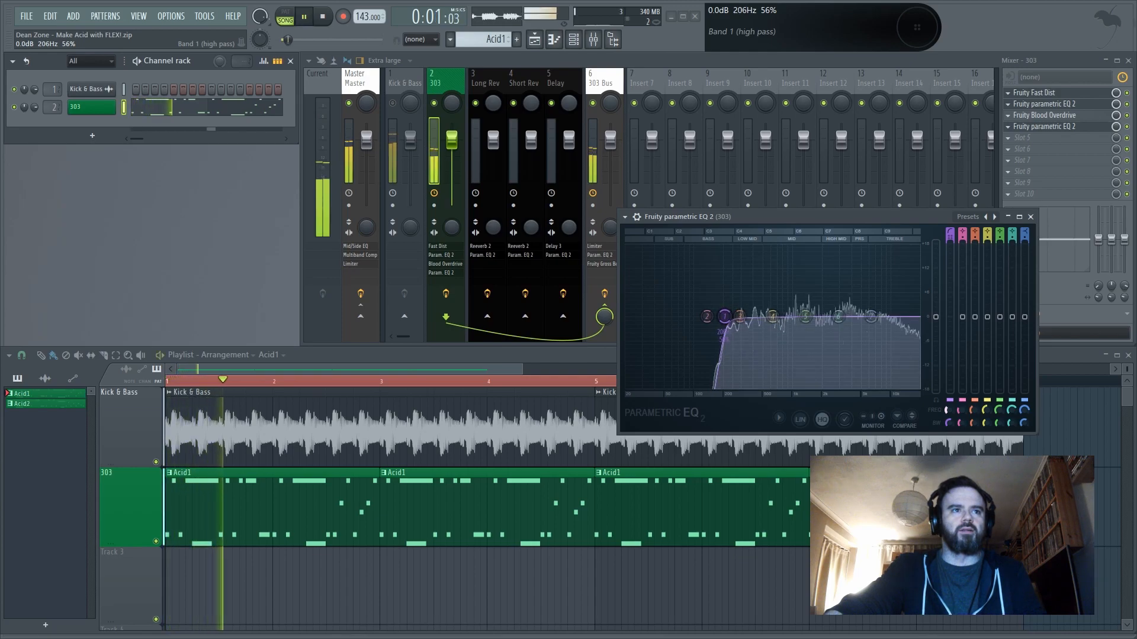
key(space)
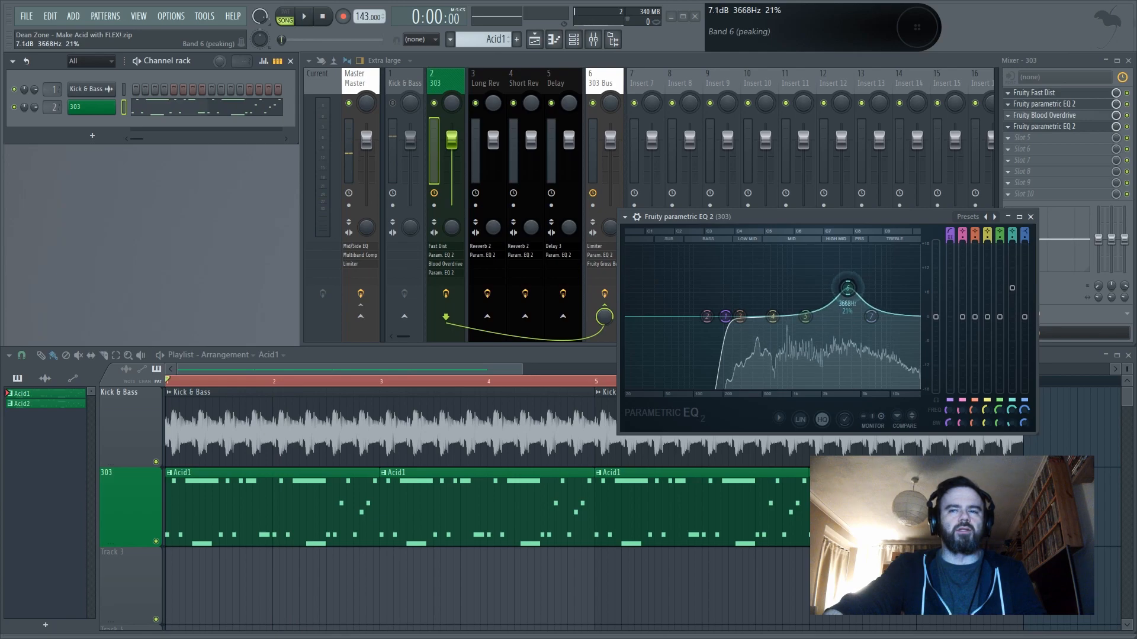
Boost the new EQ's band 6 to about 7.6 dB near 3 kHz while the 303 plays
key(space)
mouse_move(848, 289)
mouse_down()
mouse_move(830, 281)
mouse_move(840, 285)
mouse_up()
key(space)
Open the 303's FLEX instrument, start playback and raise the filter cutoff to about 31%
click(100, 108)
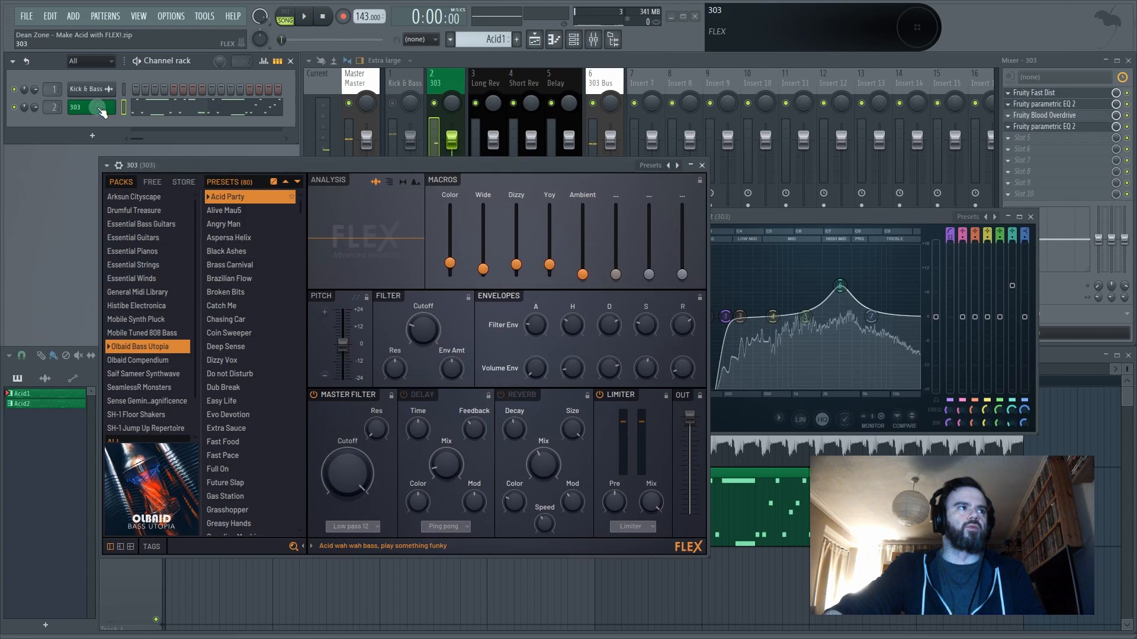
drag(476, 163, 382, 152)
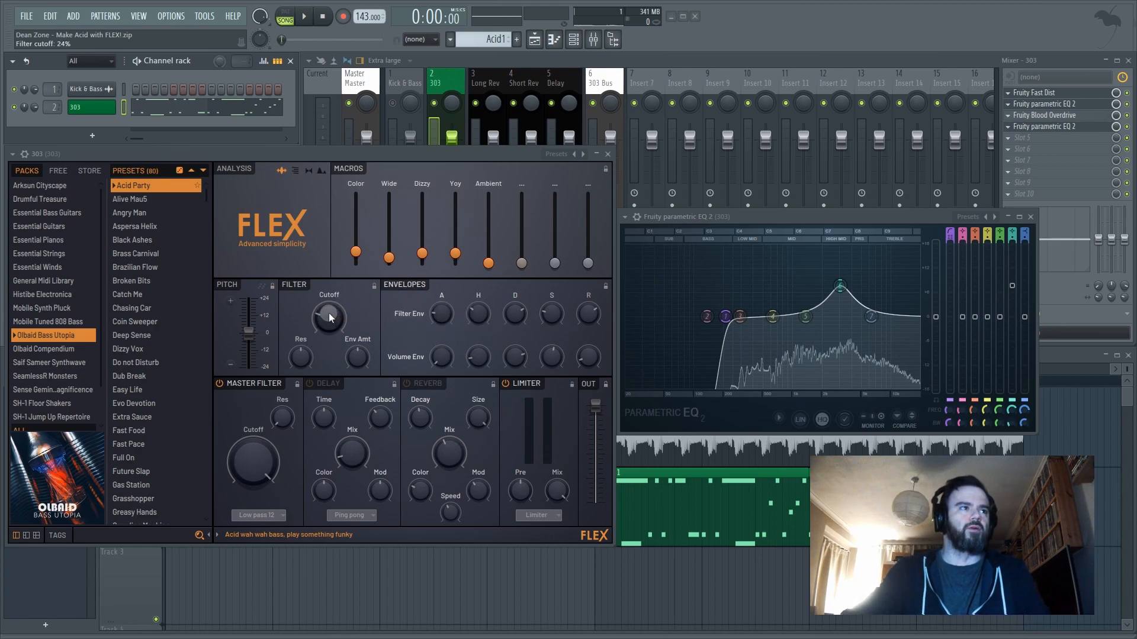
click(450, 60)
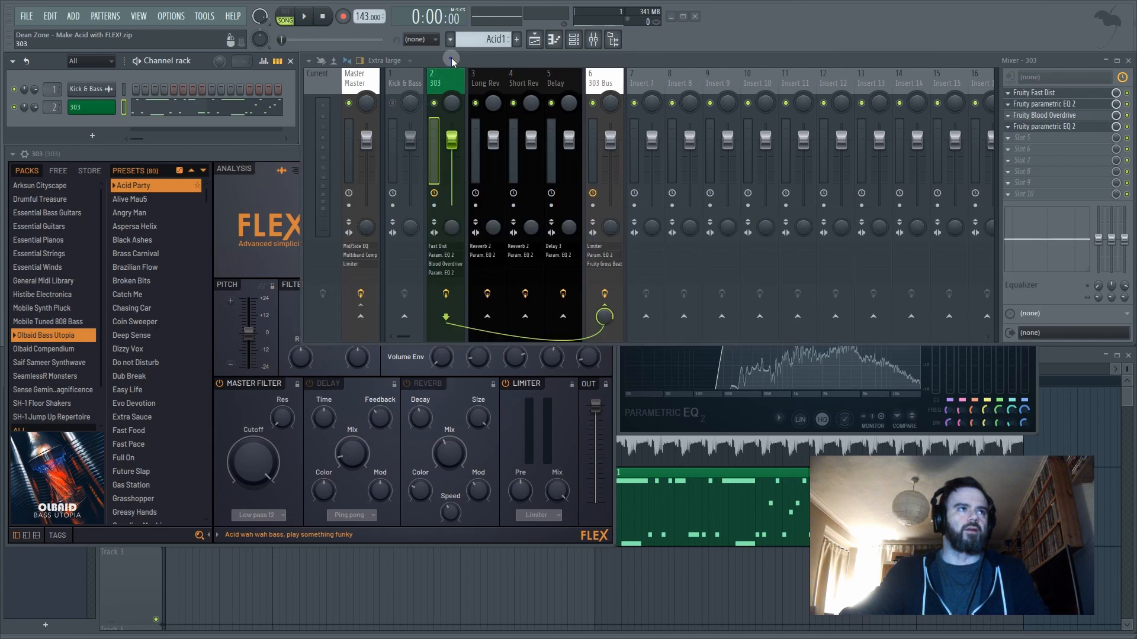
key(space)
click(368, 385)
drag(339, 330, 339, 308)
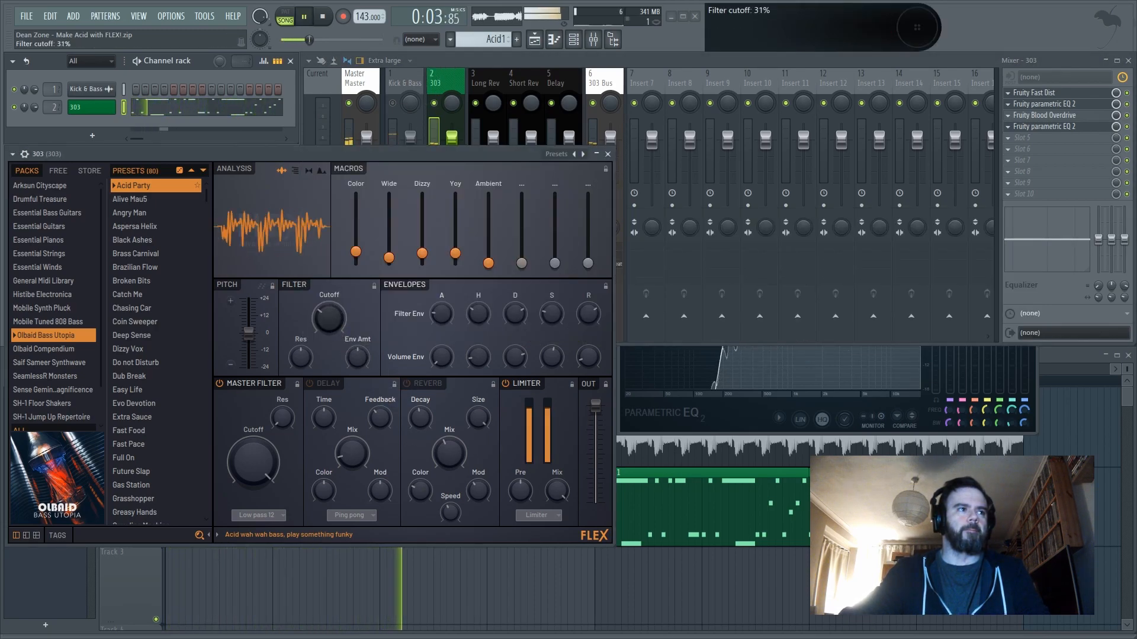
Adjust FLEX's filter envelope amount during playback to about 43%, and stop playback and close FLEX
drag(357, 357, 300, 350)
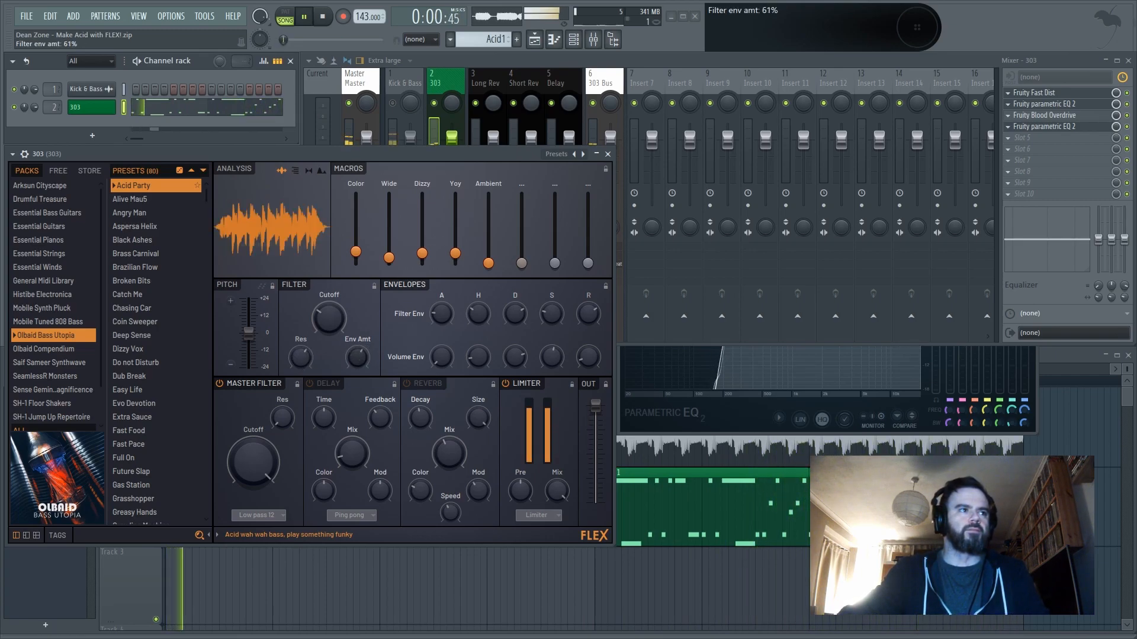
drag(357, 357, 357, 359)
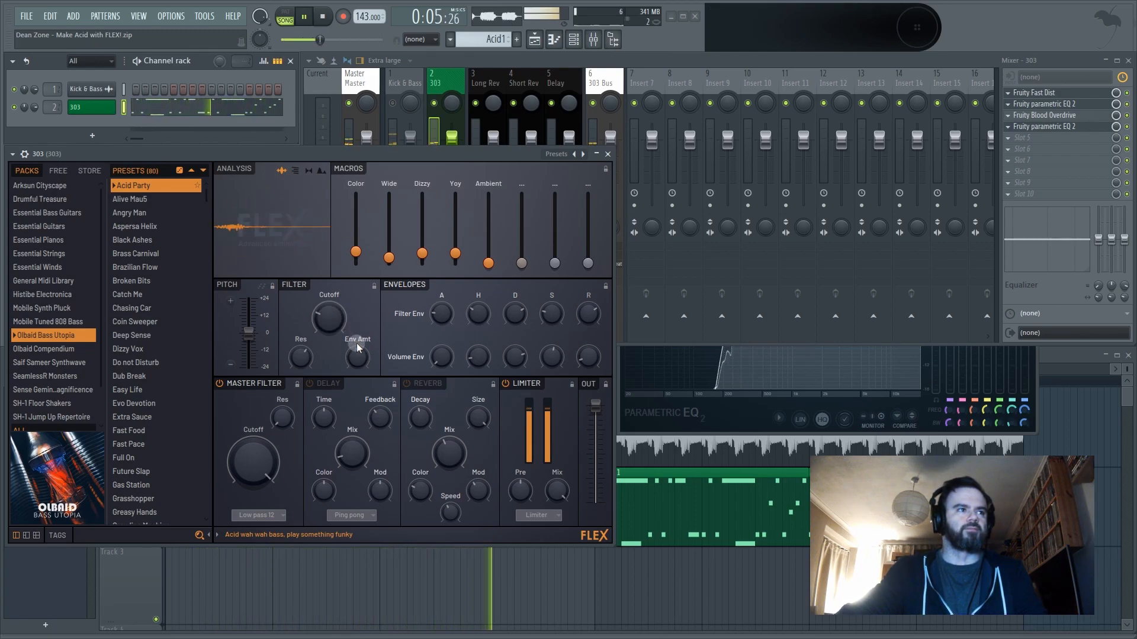
drag(357, 357, 357, 371)
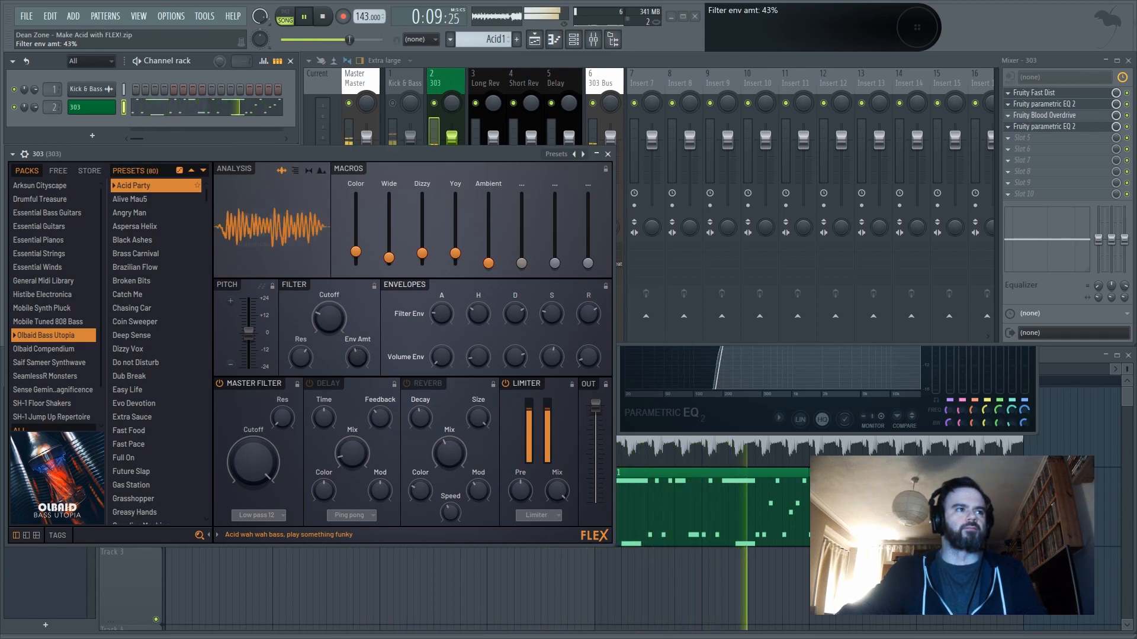
key(space)
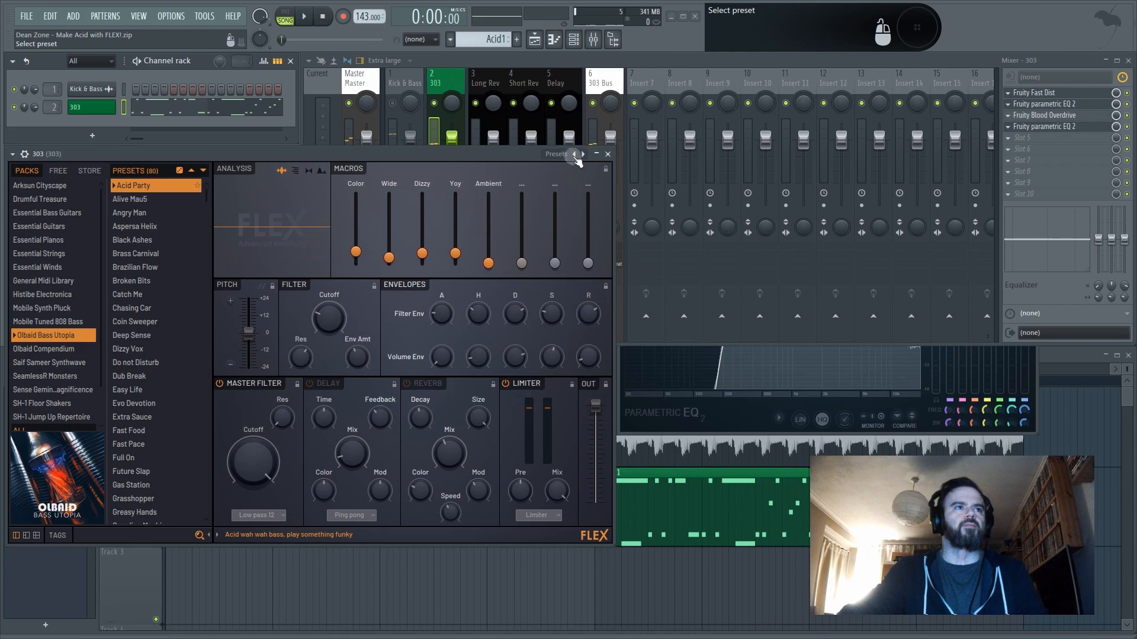
click(608, 155)
Return to the EQ in slot 4 and shift band 6's boost up to about 3.6 kHz
click(1054, 127)
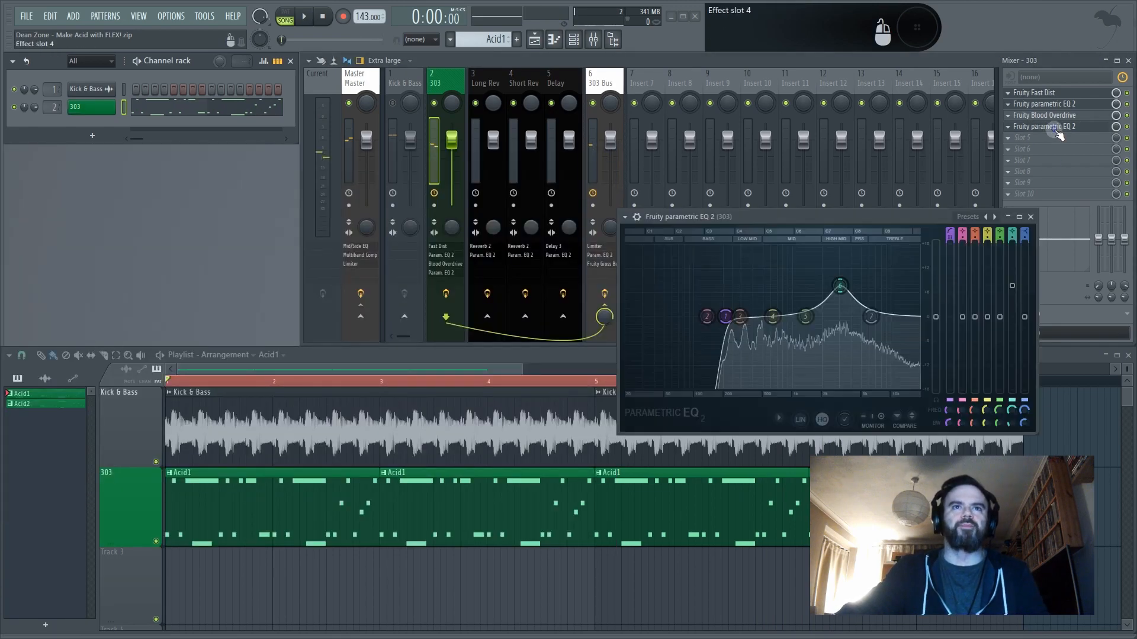
mouse_move(843, 216)
mouse_down()
mouse_move(862, 175)
mouse_move(850, 196)
mouse_up()
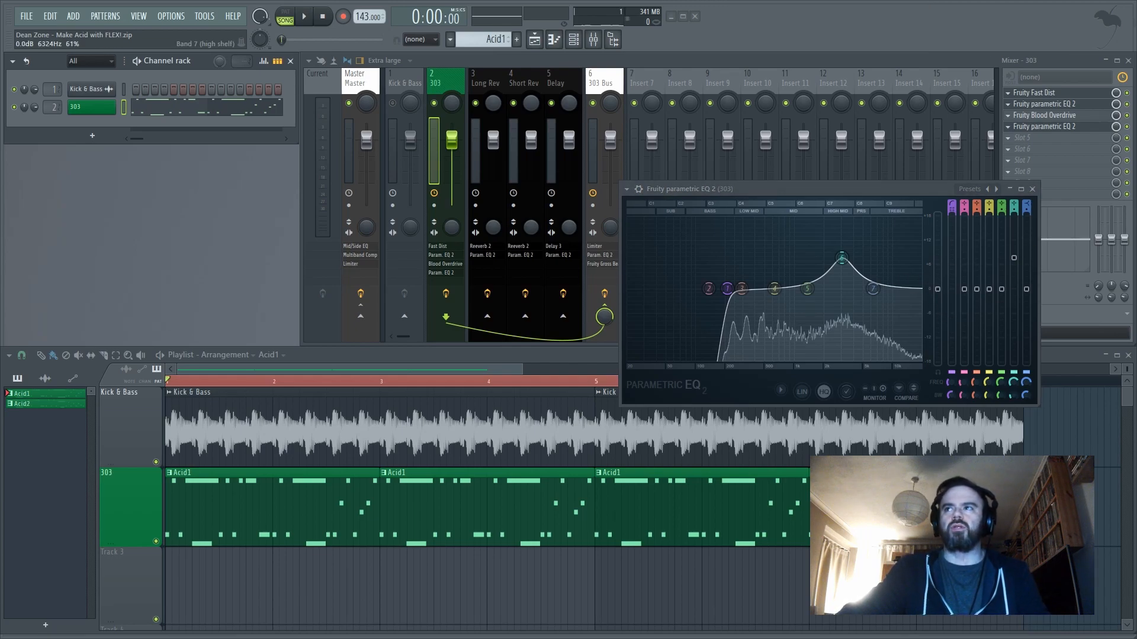
drag(841, 258, 845, 258)
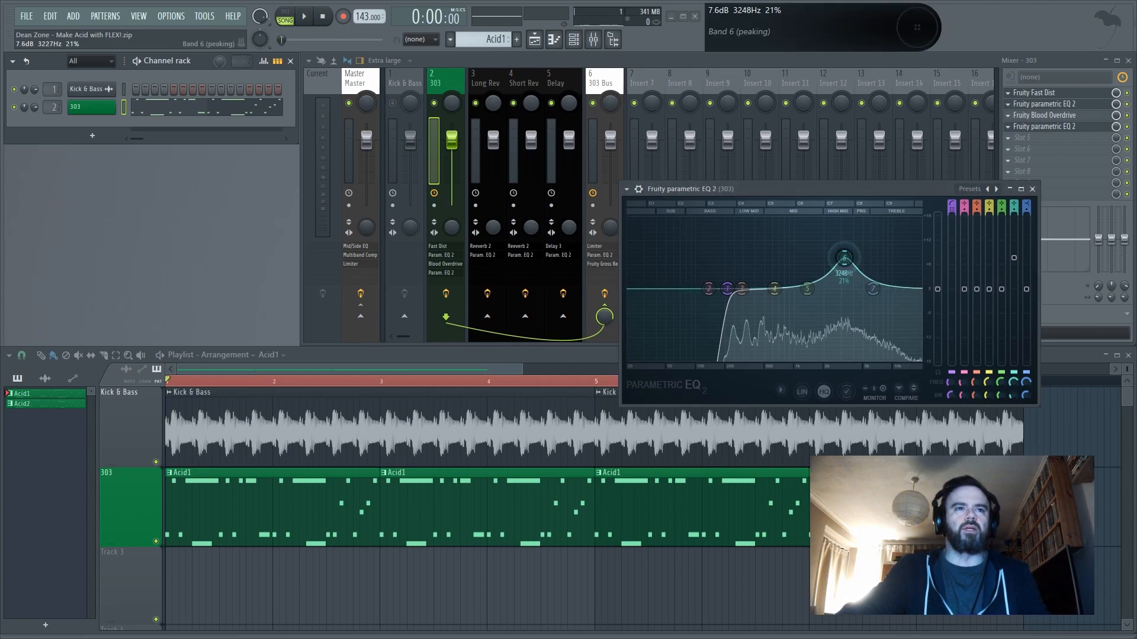
During playback, cut band 4 by about 4.5 dB at about 1886 Hz and narrow its bandwidth to about 23%
key(space)
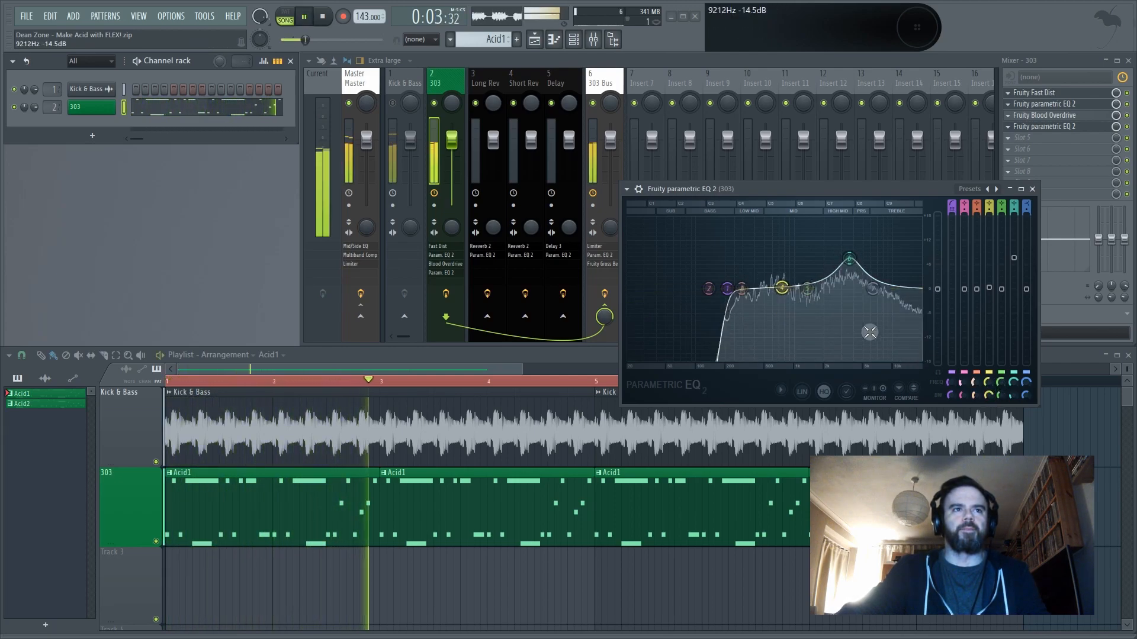
drag(781, 288, 784, 299)
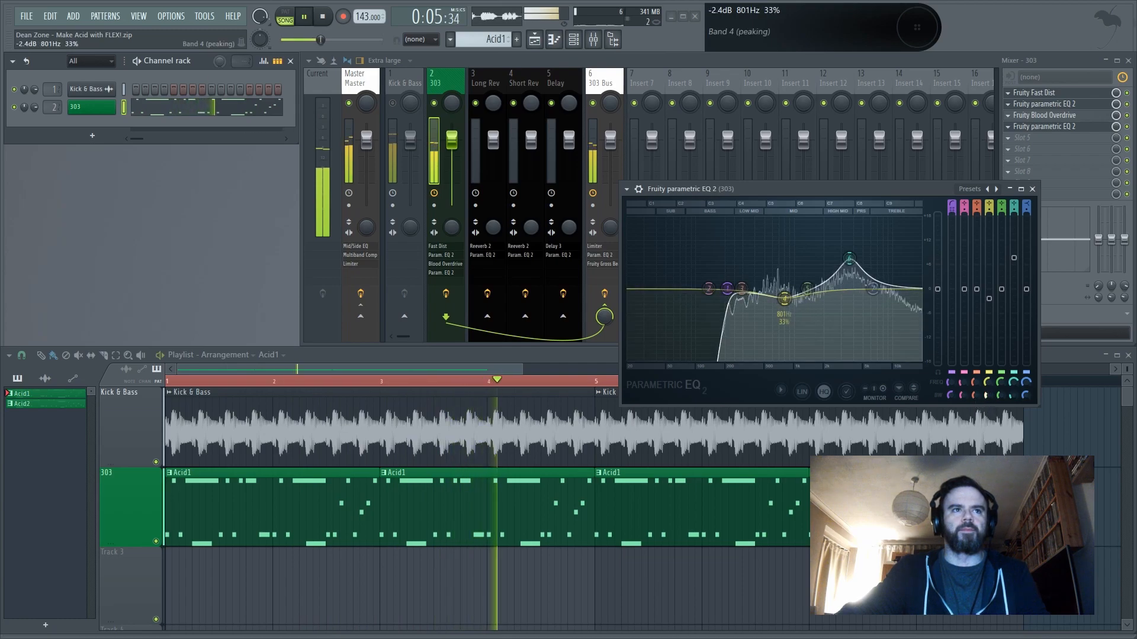
drag(990, 379, 990, 364)
drag(785, 299, 820, 307)
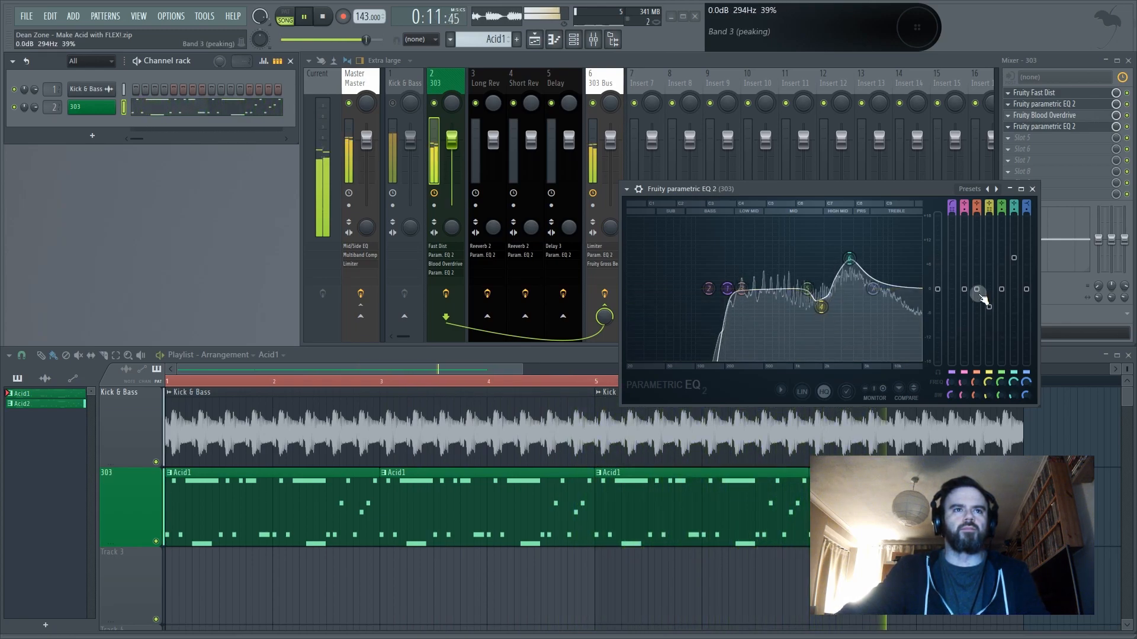
Change band 7 to a low pass filter and raise its cutoff to roll off only the highest frequencies
right_click(884, 295)
mouse_move(901, 319)
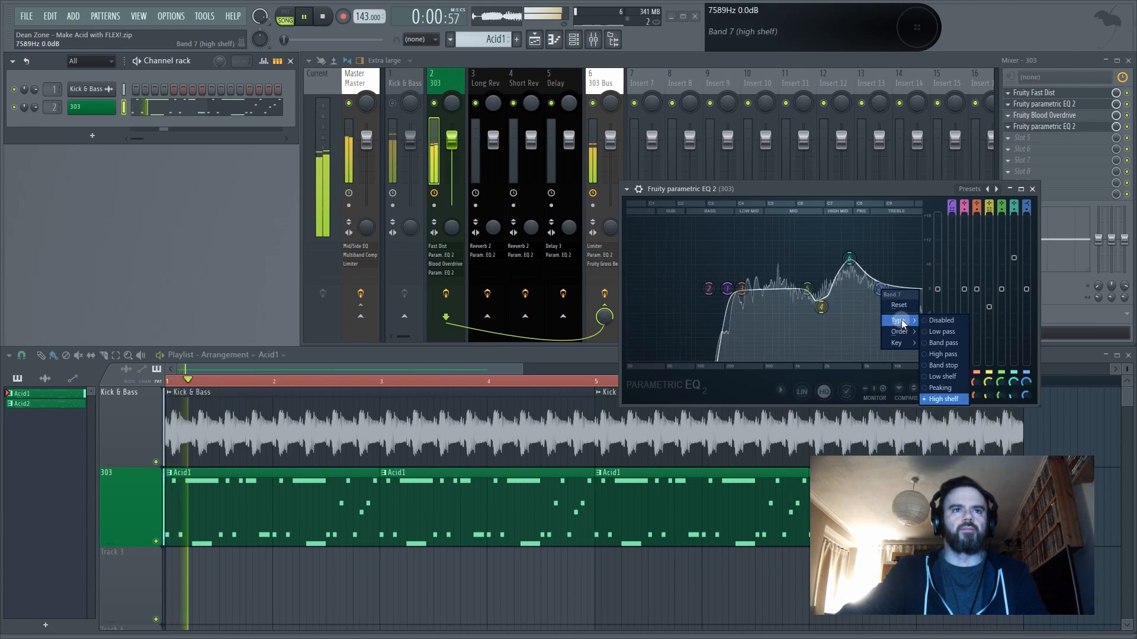
click(940, 331)
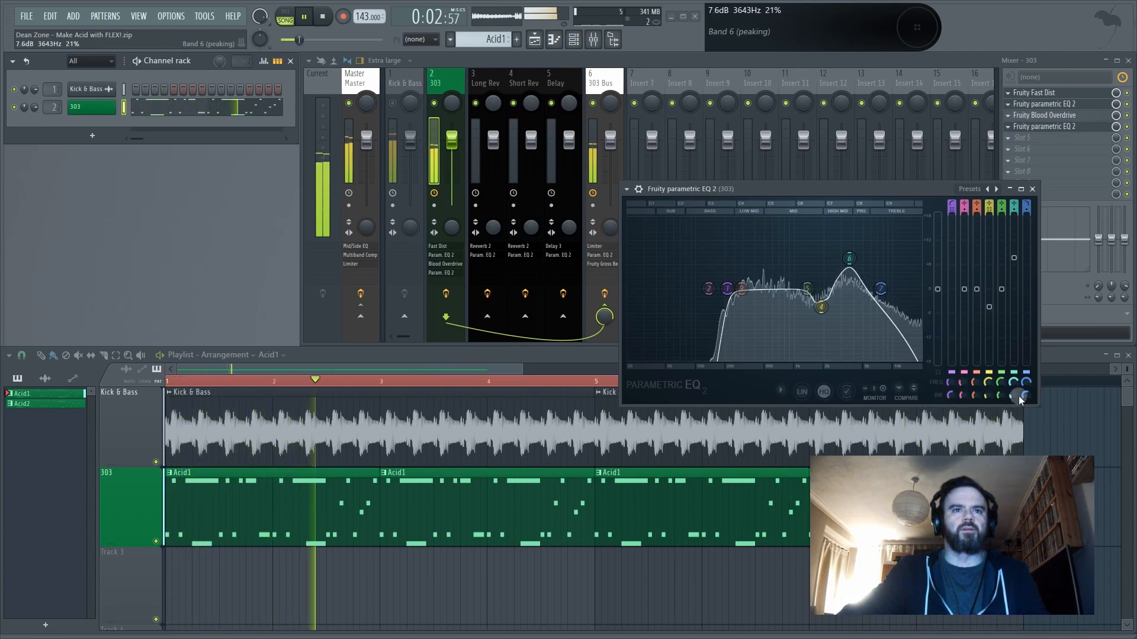
mouse_move(1025, 382)
mouse_down()
mouse_move(1025, 396)
mouse_move(1013, 364)
mouse_move(1024, 387)
mouse_up()
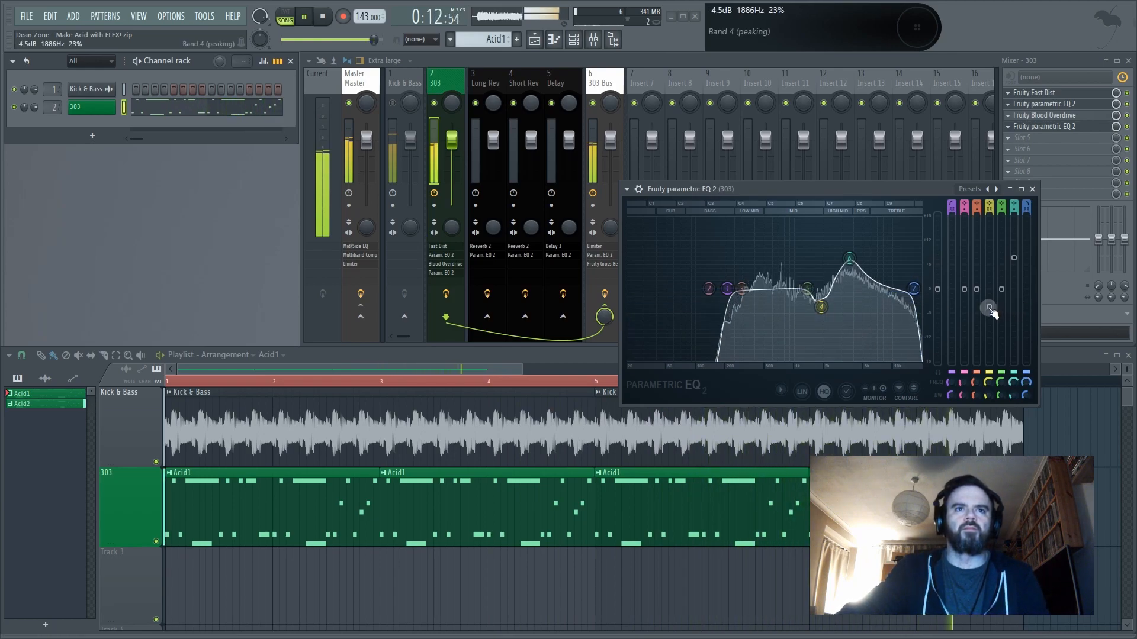
Deepen the band 4 cut slightly, close the EQ and stop playback
drag(820, 307, 821, 309)
scroll(727, 289, up, 2)
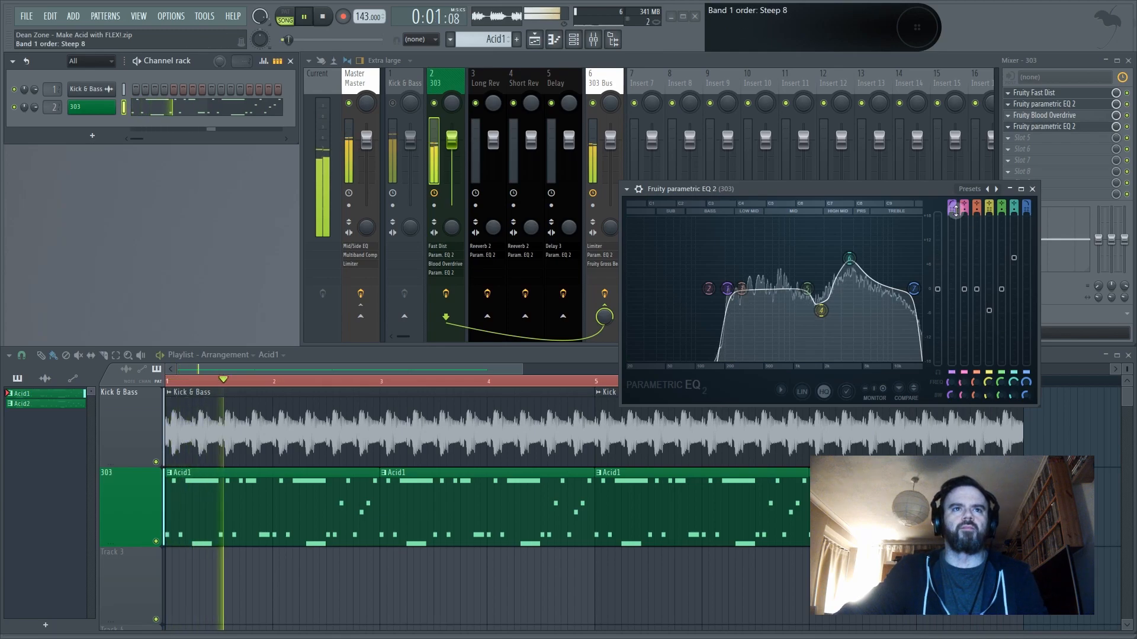
click(1032, 189)
key(space)
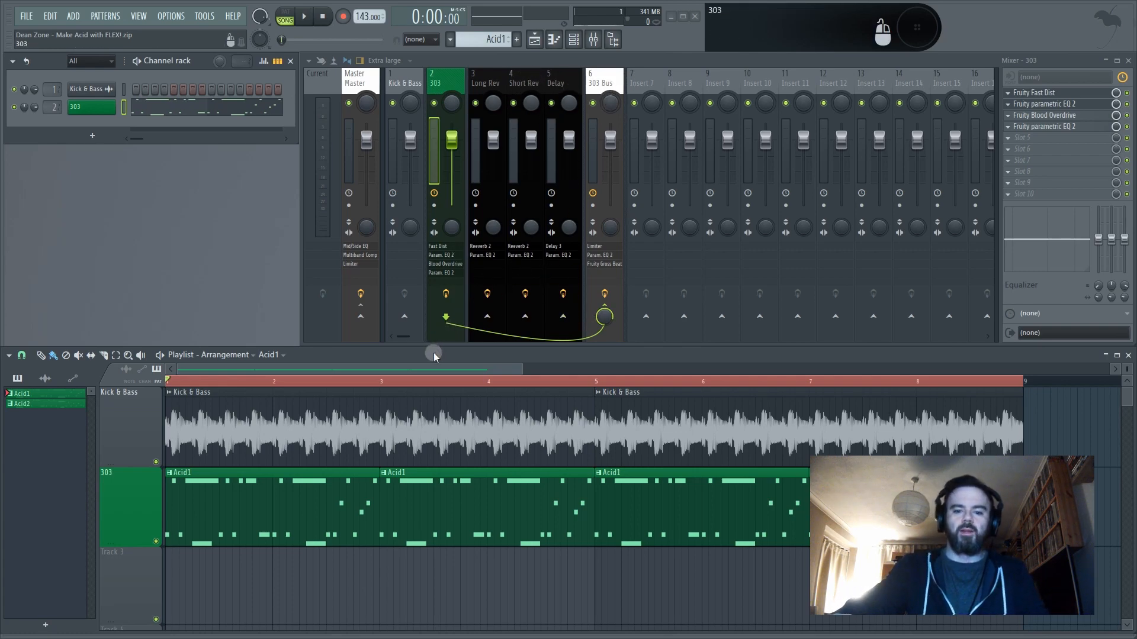
Play the full mix with Kick & Bass unmuted and fine-tune the filter envelope amount in the 303's FLEX
key(space)
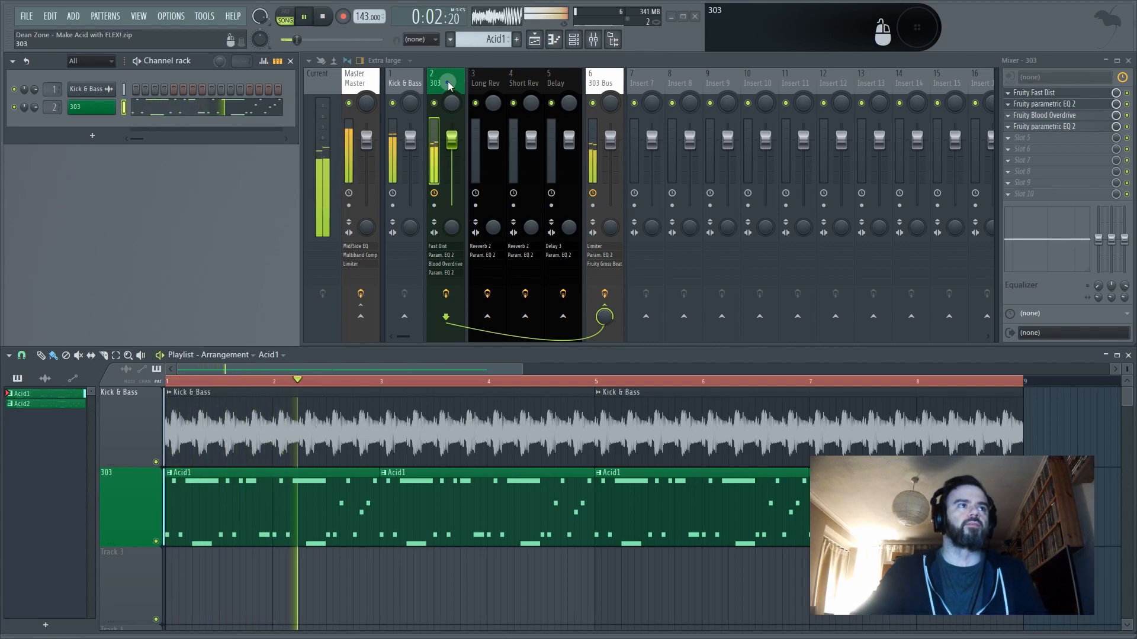
click(91, 107)
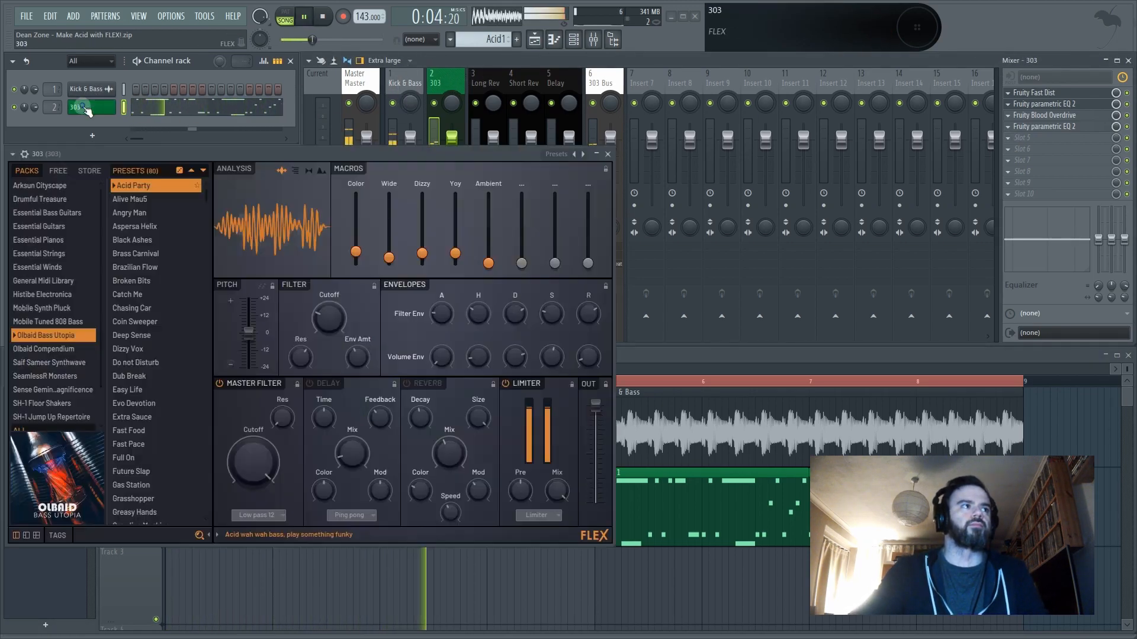
mouse_move(362, 355)
mouse_down()
mouse_move(362, 338)
mouse_move(363, 348)
mouse_up()
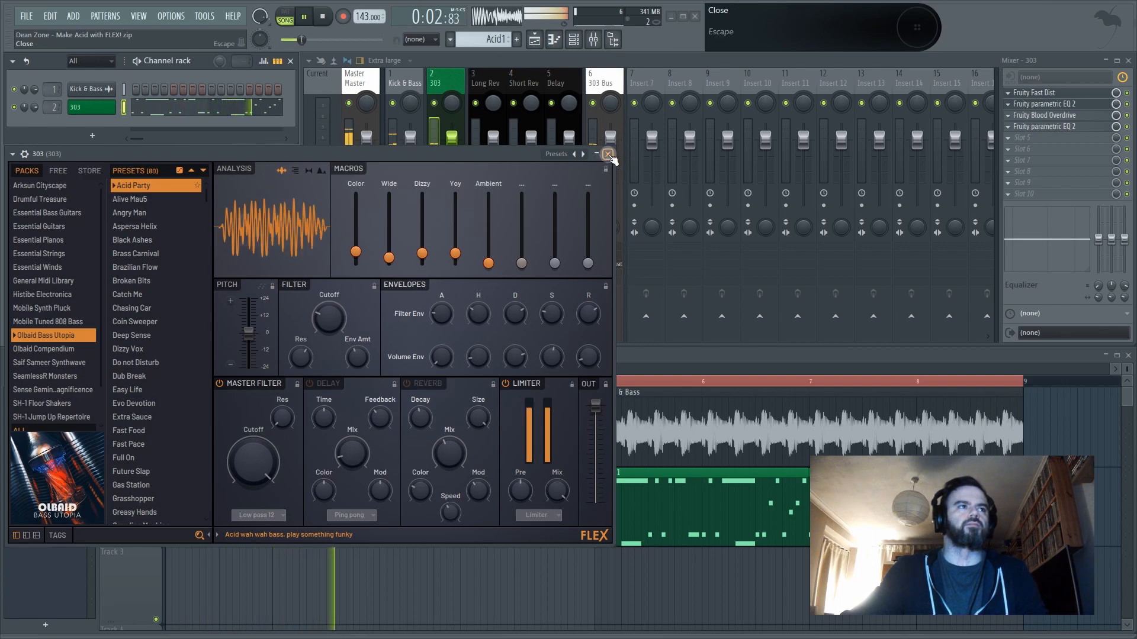
Audition changes to FLEX's Dizzy and Yoy macros in the full mix, setting Yoy to about 14%
drag(422, 253, 423, 258)
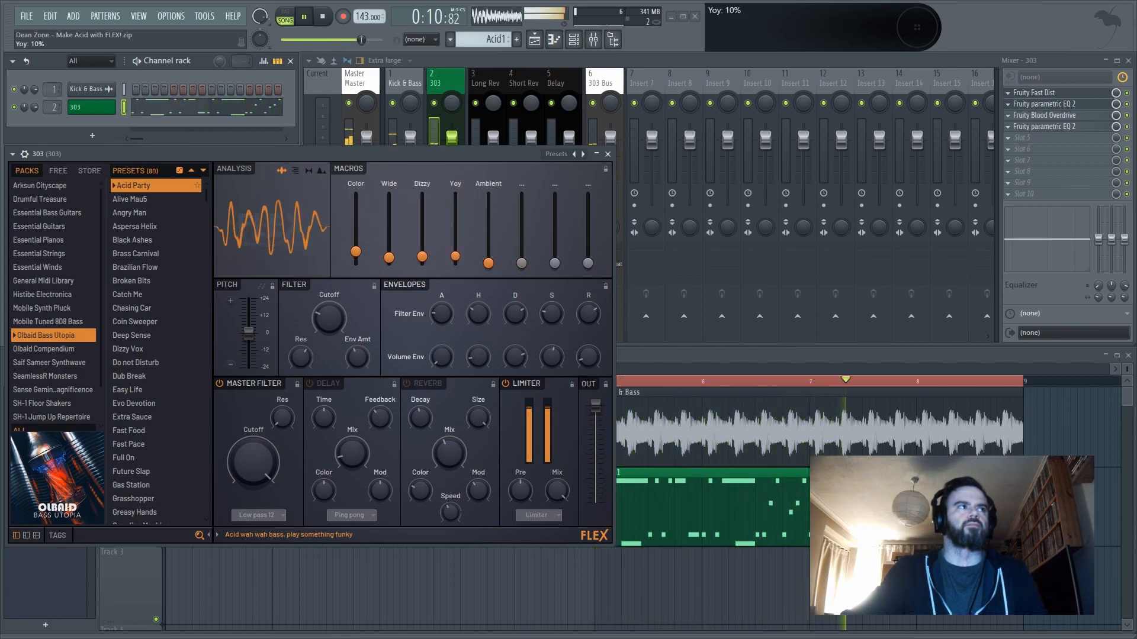
click(609, 153)
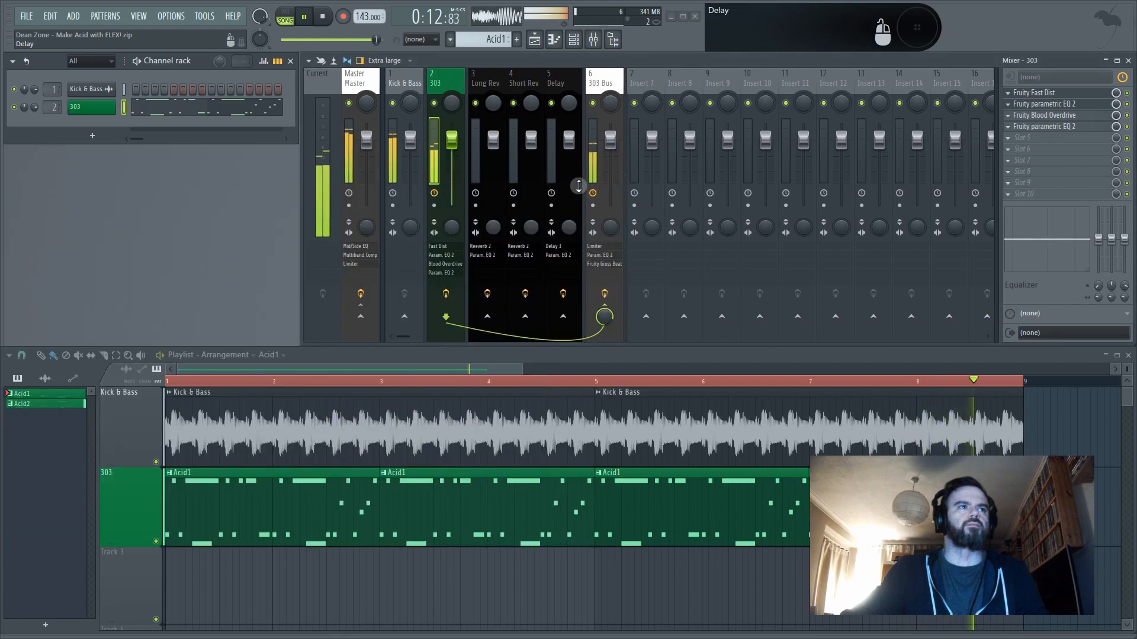
click(96, 116)
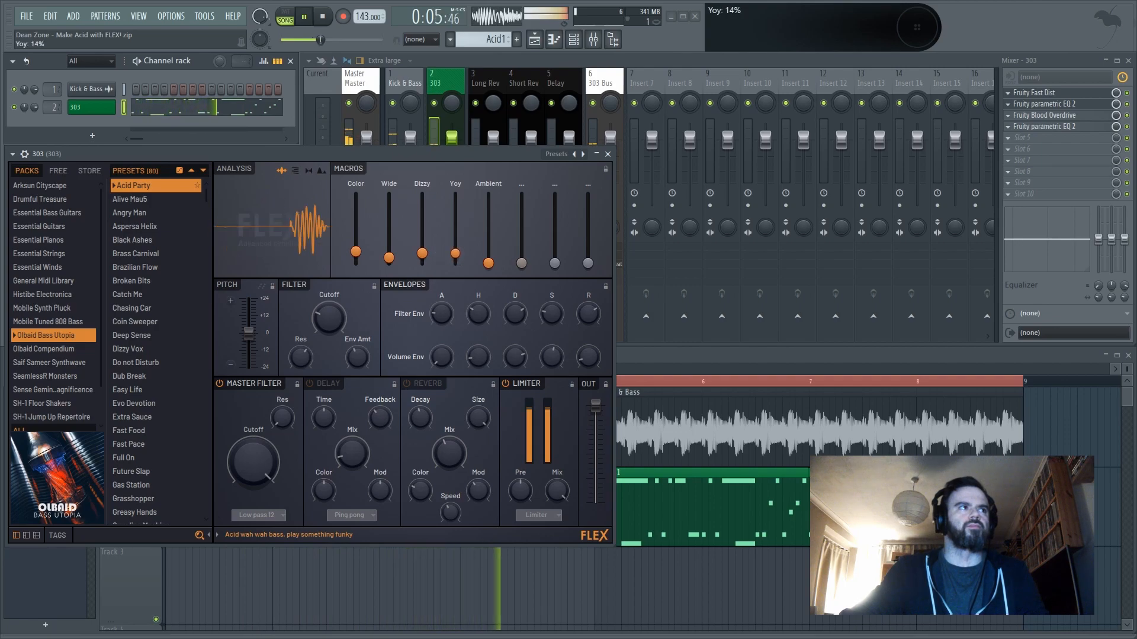
Close the 303's FLEX and stop playback
click(607, 154)
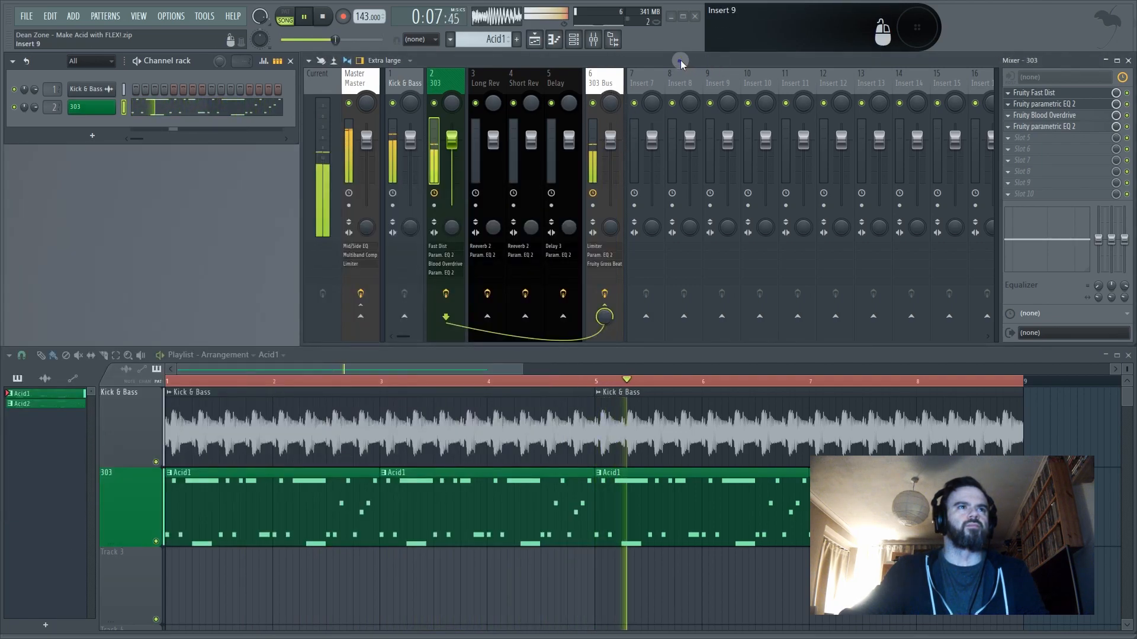
key(space)
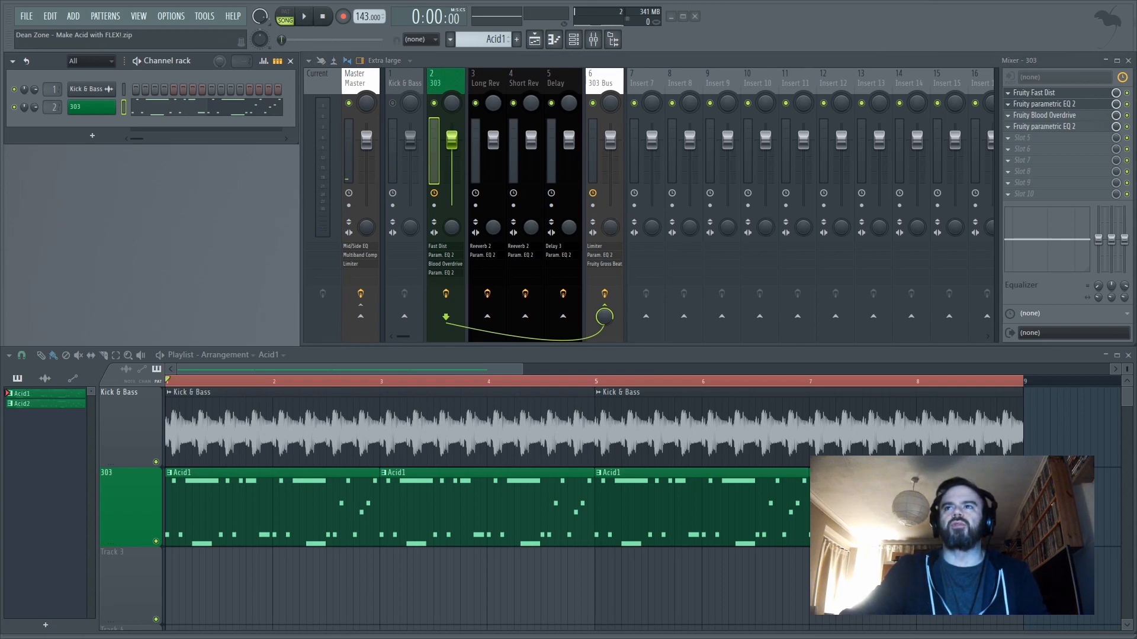
Inspect the reverb and parametric EQ settings on the Long Rev mixer track, closing each effect after viewing
key(Right)
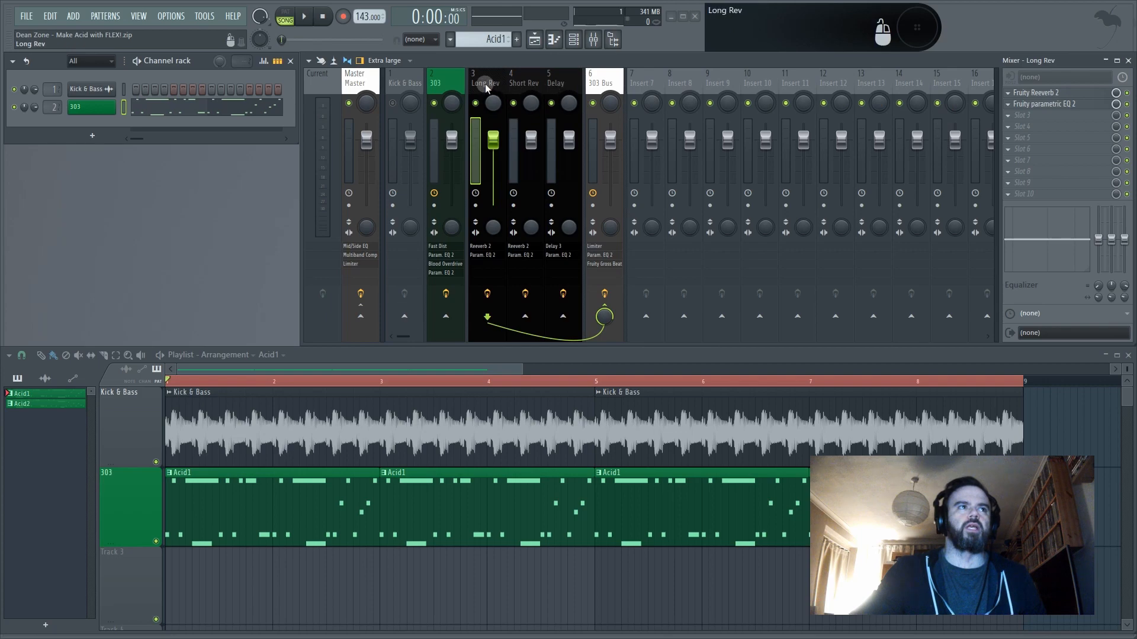
click(1035, 93)
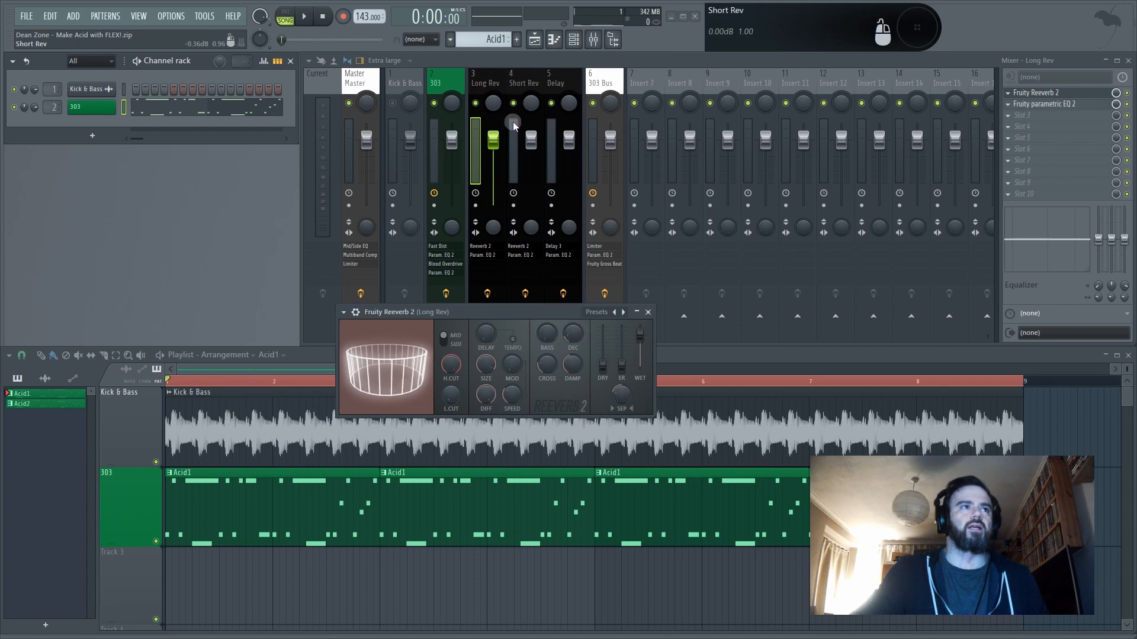
click(1036, 93)
click(1058, 104)
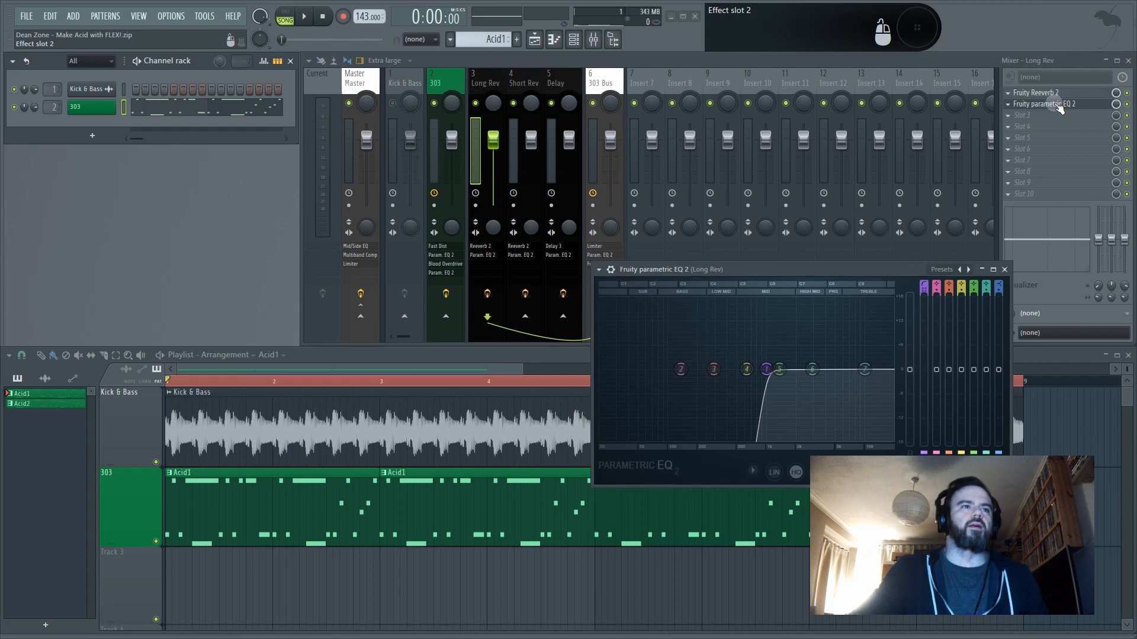
click(1057, 104)
Review the reverb's decay time and the parametric EQ curve on the Short Rev mixer track
click(525, 72)
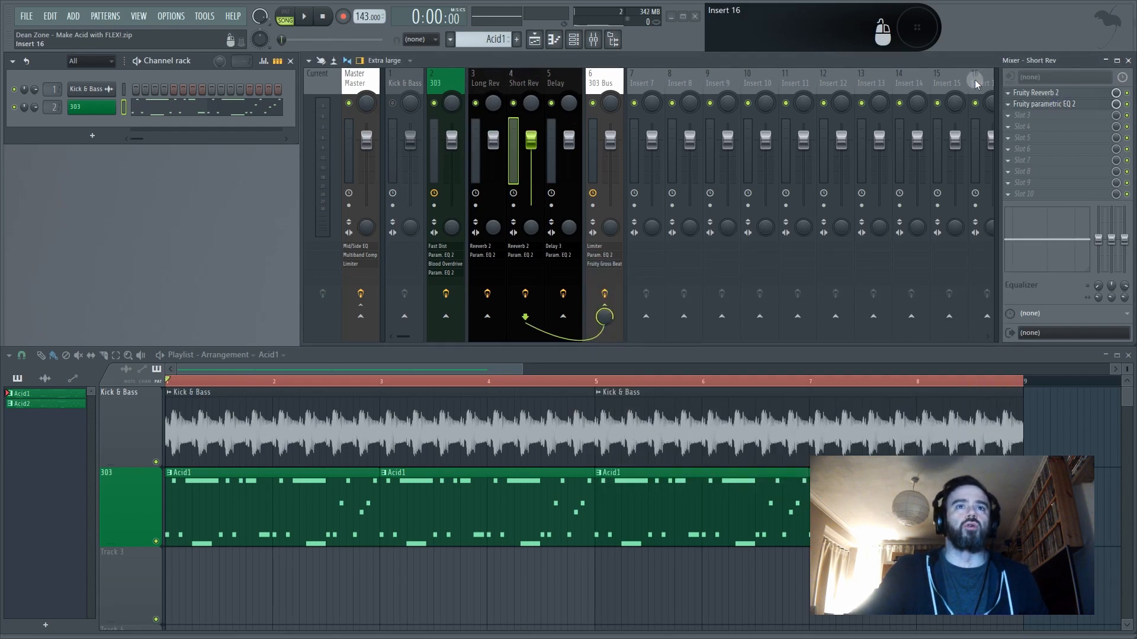
click(1036, 93)
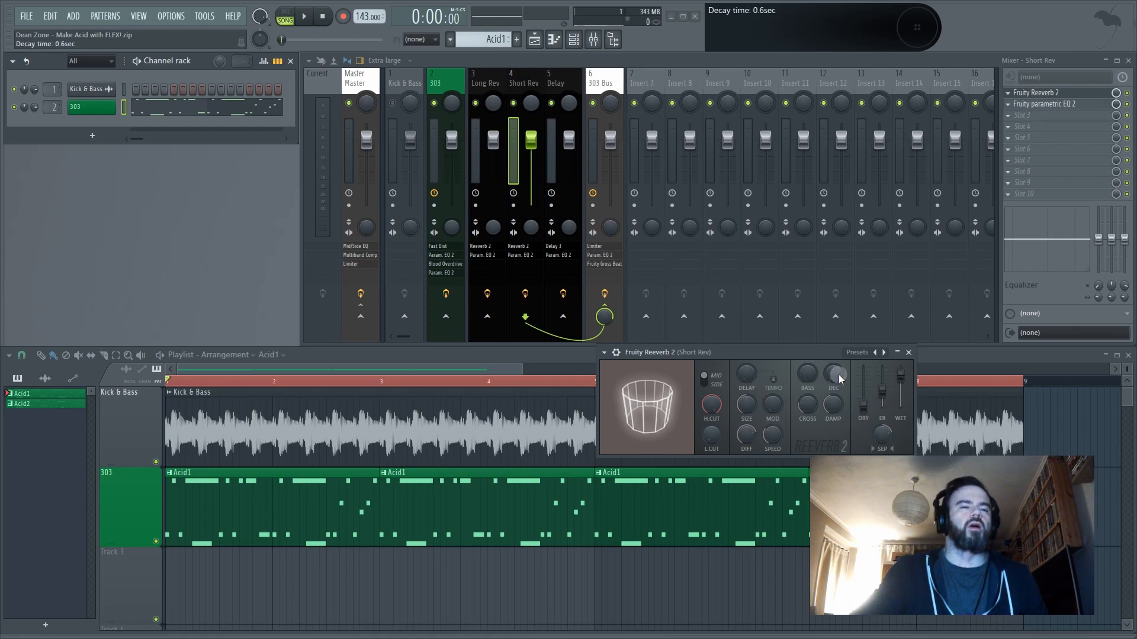
click(909, 353)
click(1058, 105)
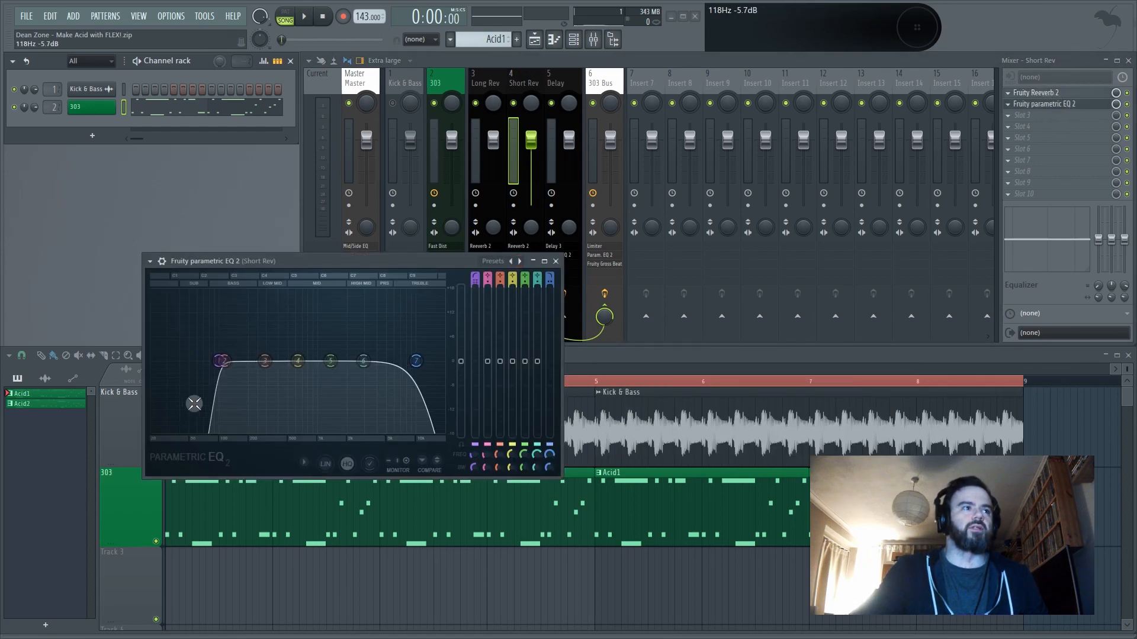
click(555, 262)
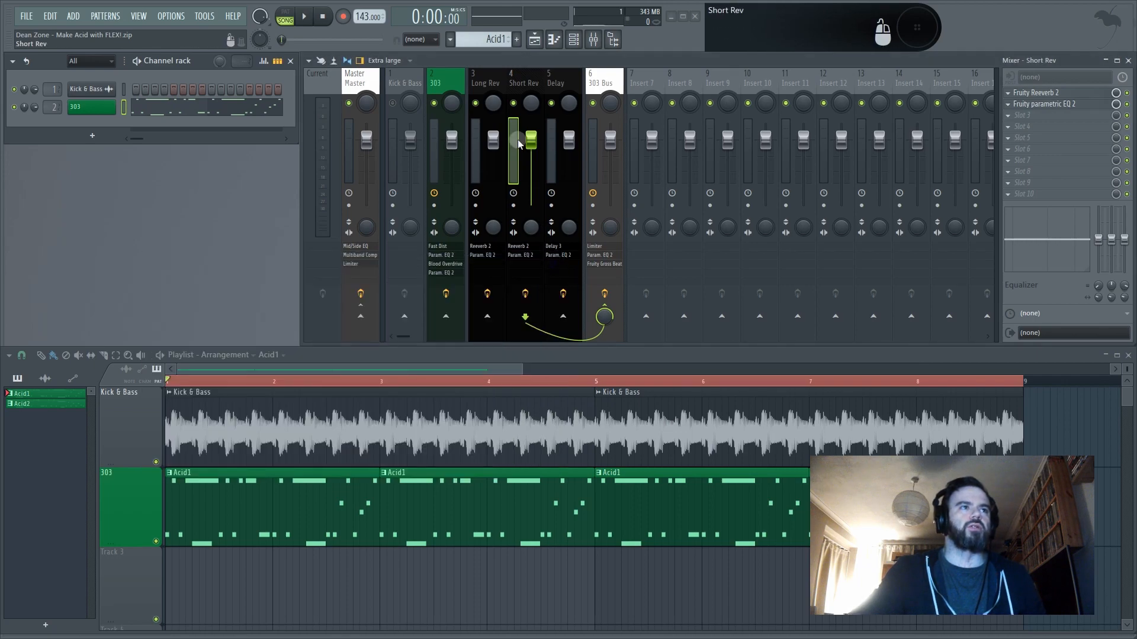
Examine the Fruity Delay 3 and parametric EQ settings on the Delay mixer track
click(557, 81)
click(1041, 93)
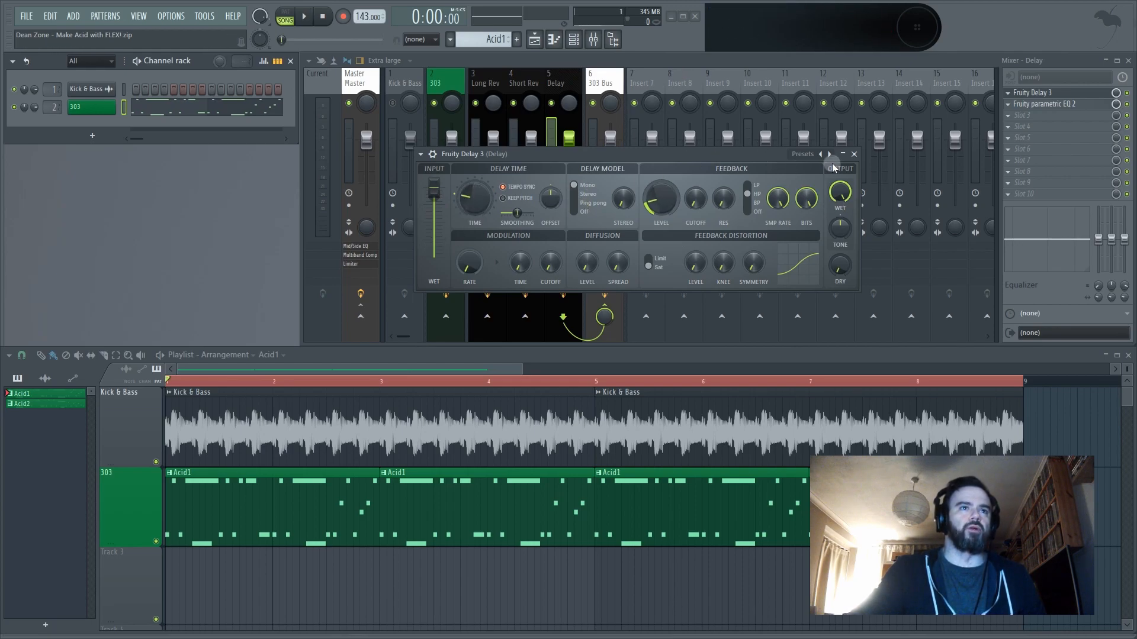
click(854, 154)
click(1063, 104)
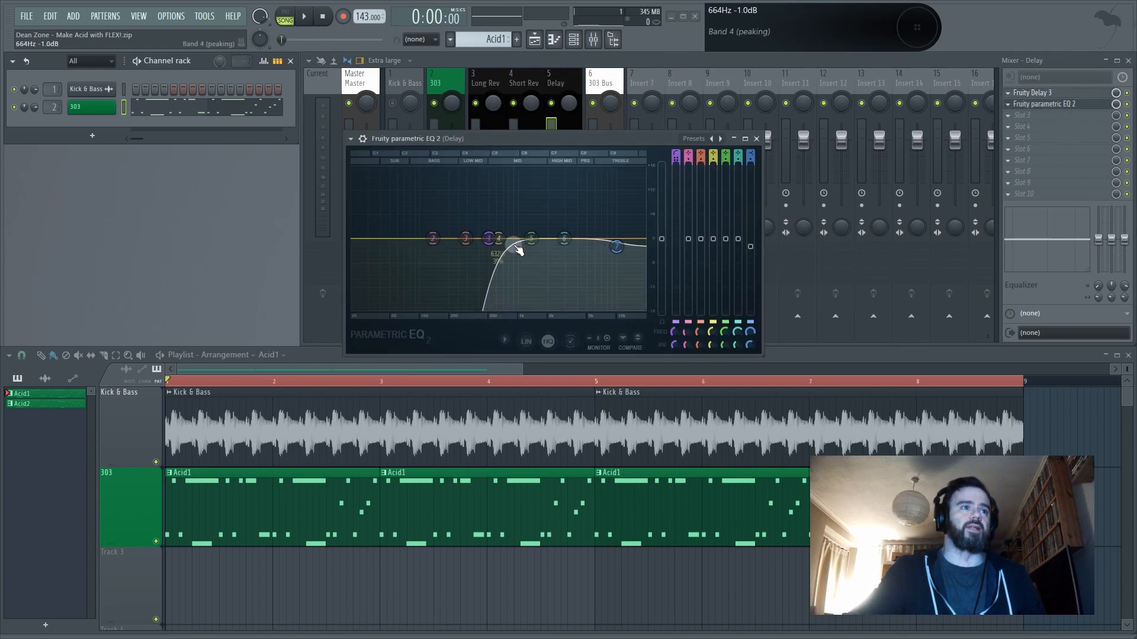
click(757, 139)
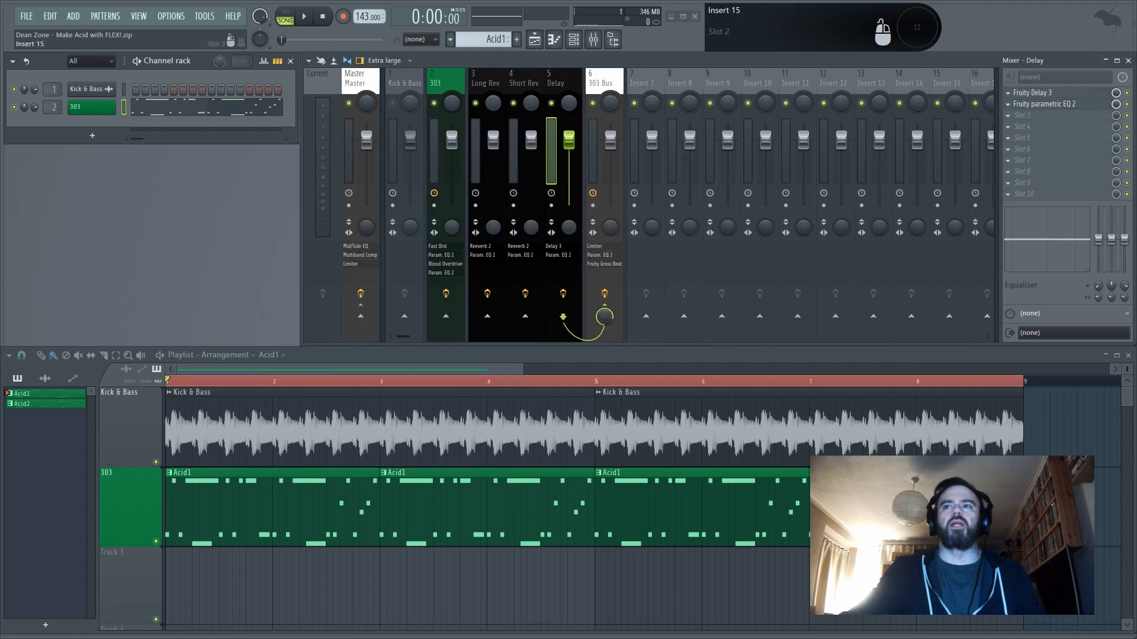
Route the 303 mixer track to Long Rev and audition the send at about 30%
click(443, 89)
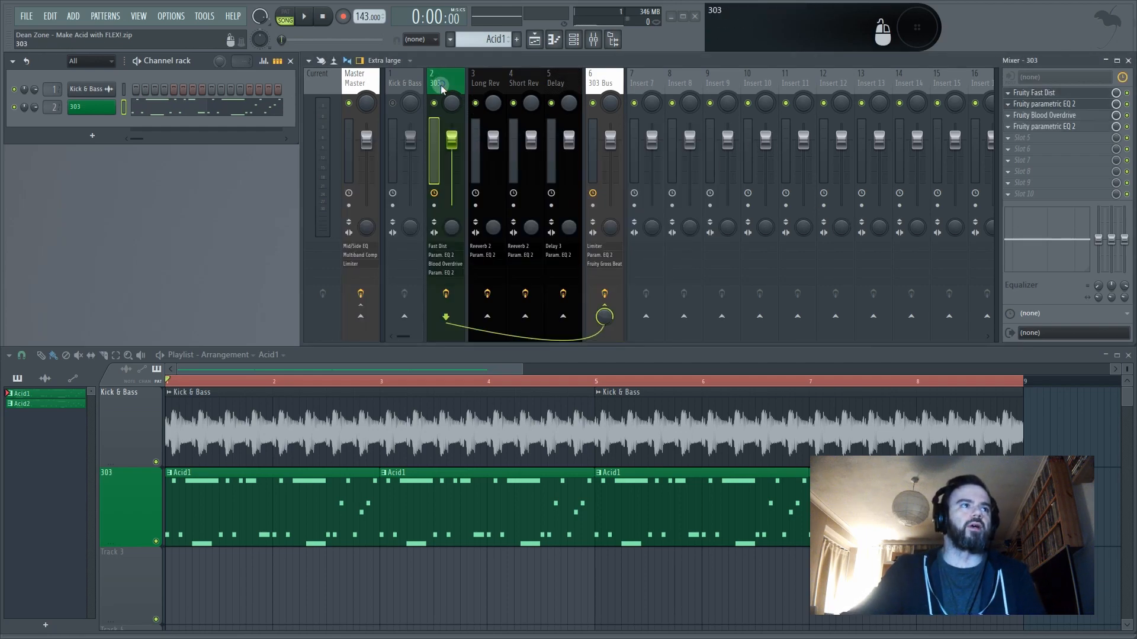
right_click(488, 316)
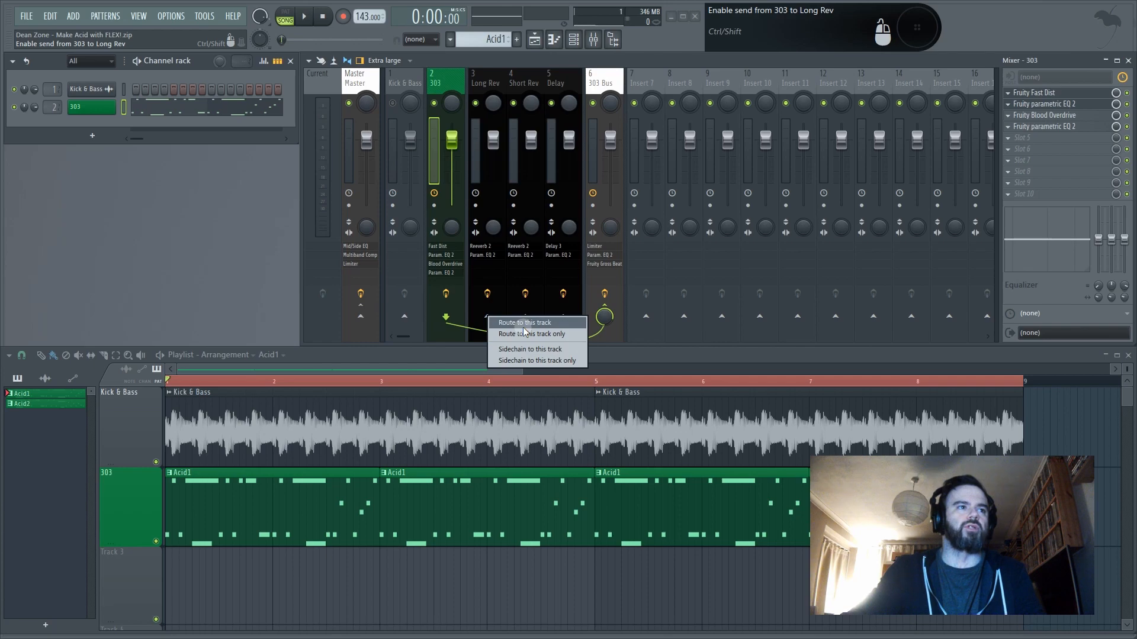
click(525, 323)
key(space)
mouse_move(492, 324)
mouse_down()
mouse_move(492, 284)
mouse_move(489, 320)
mouse_up()
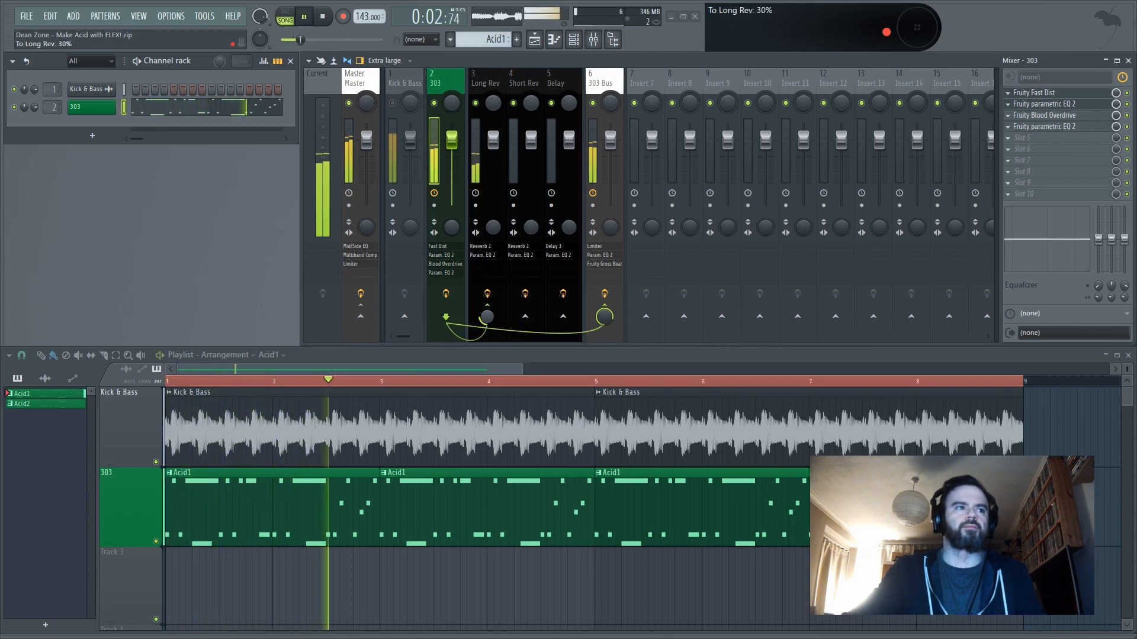
key(space)
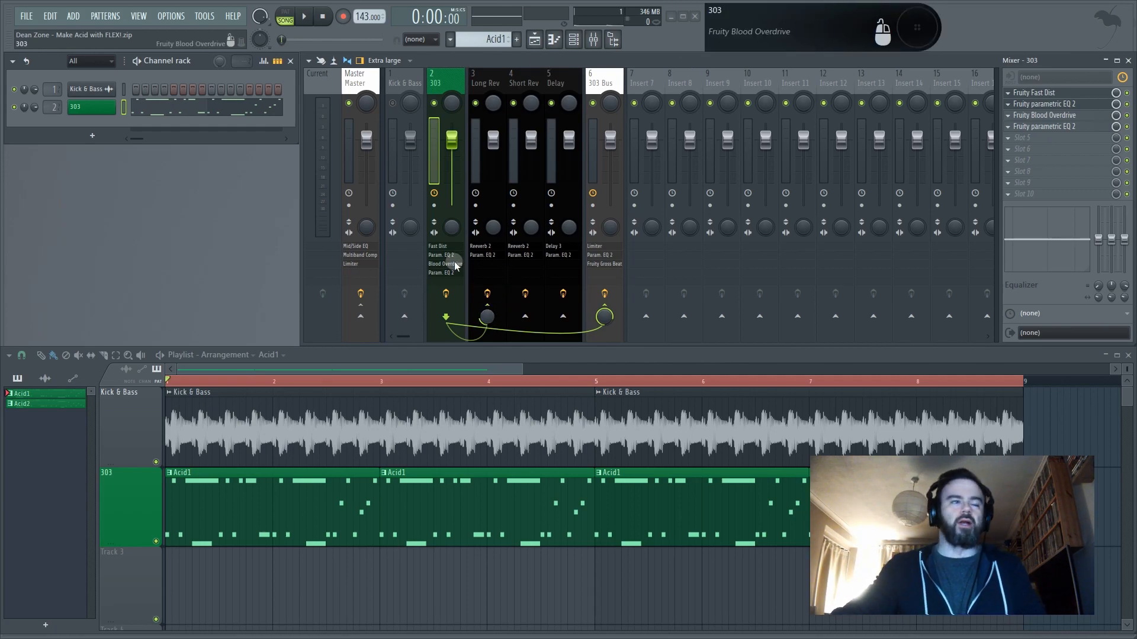
During playback, adjust the 303's Long Rev send to about 24% and add a Short Rev send of about 39%
key(space)
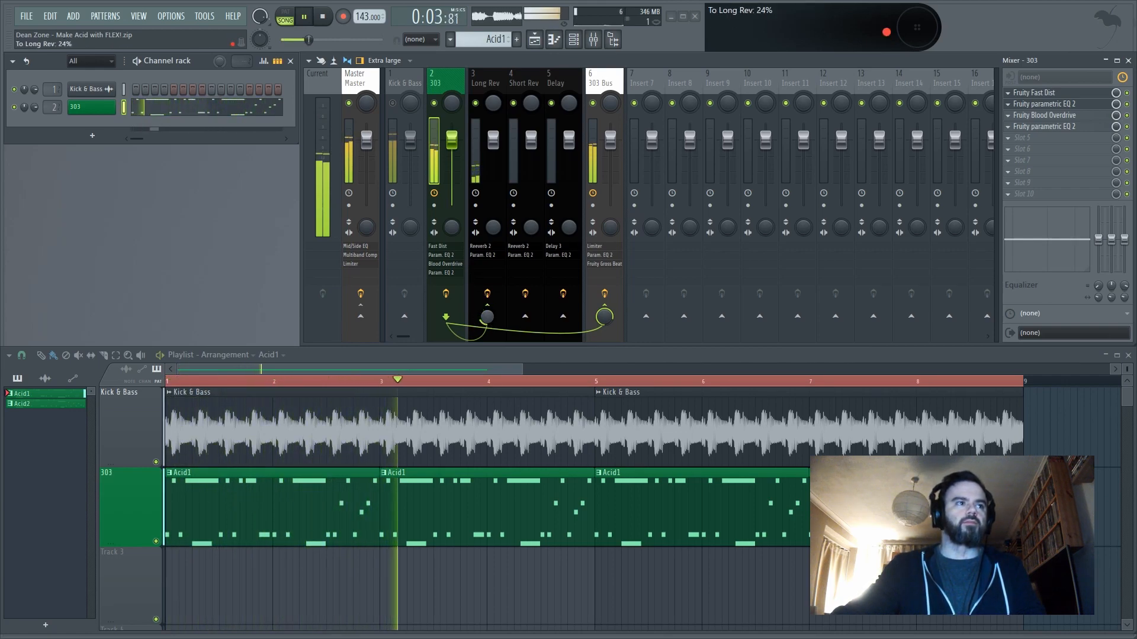
drag(487, 317, 467, 240)
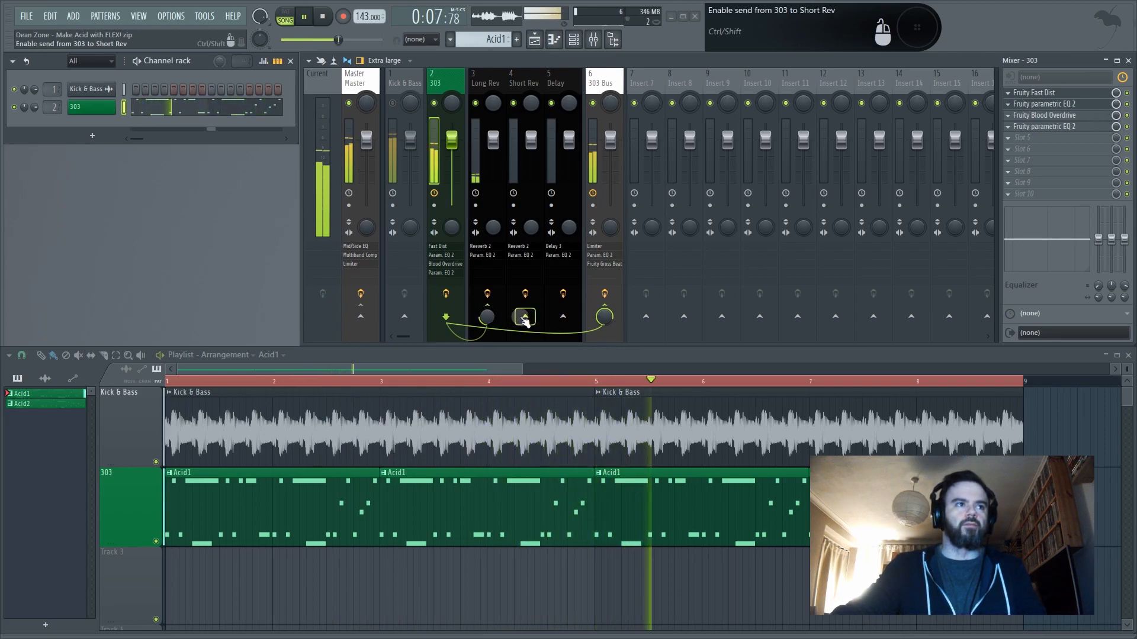
drag(525, 316, 525, 281)
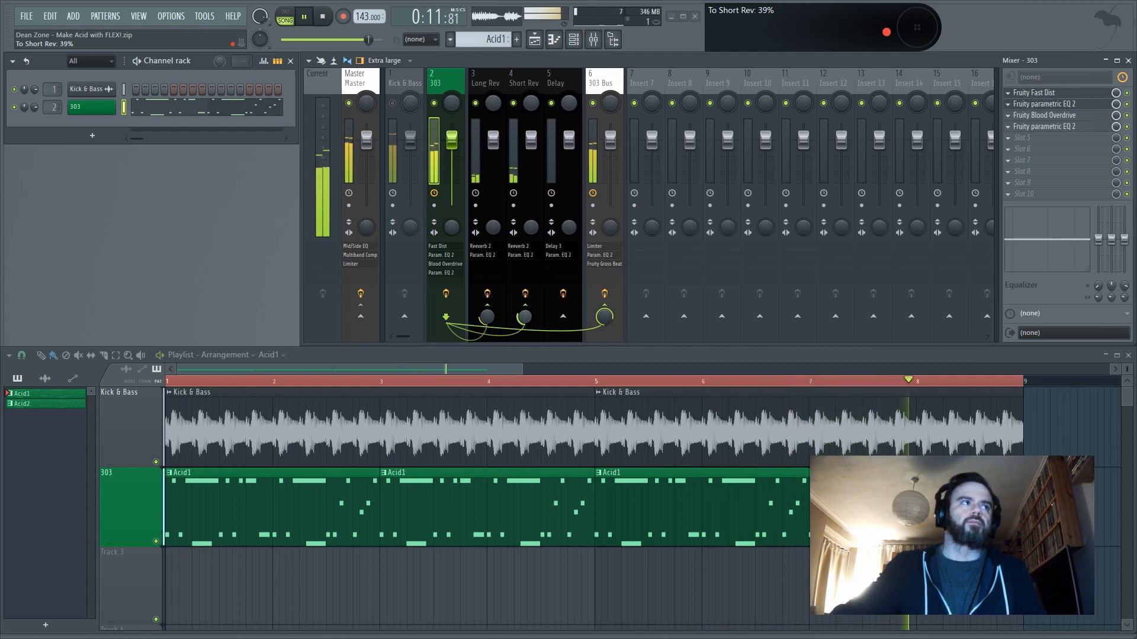
Add a send from the 303 to the Delay track, settle its level at about 34% and stop playback
drag(563, 317, 563, 294)
key(space)
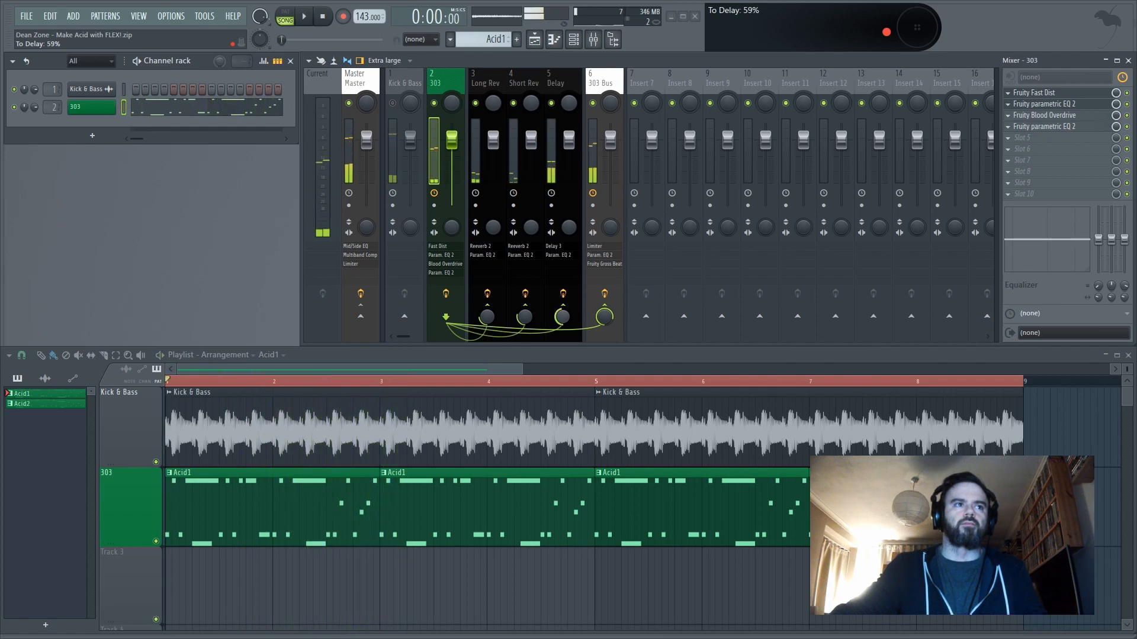
key(space)
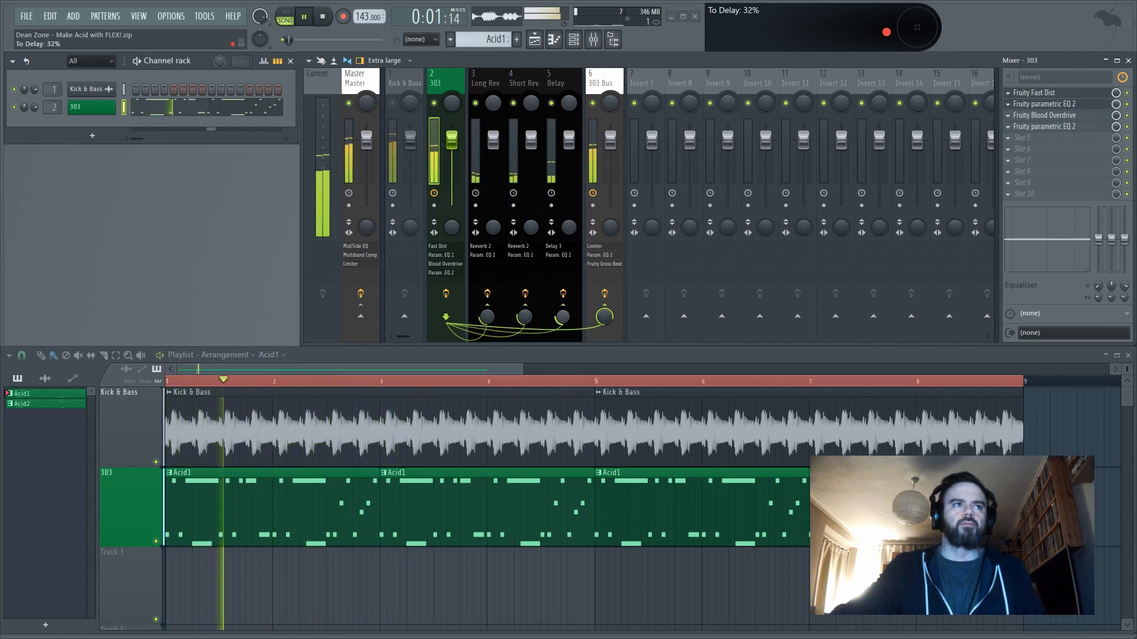
drag(563, 316, 564, 316)
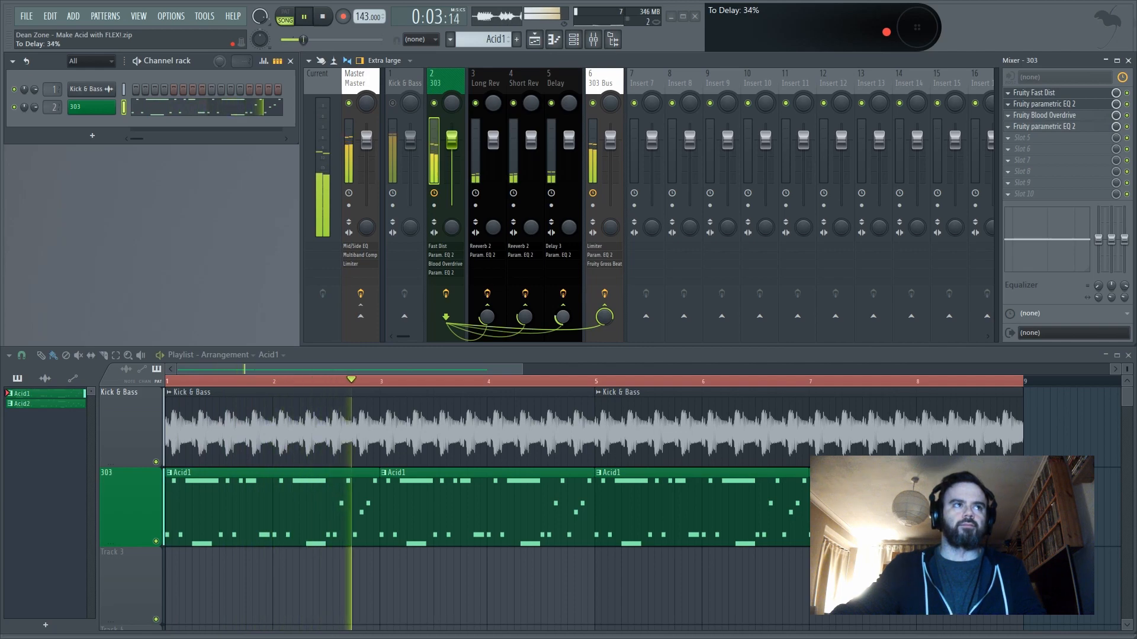
key(space)
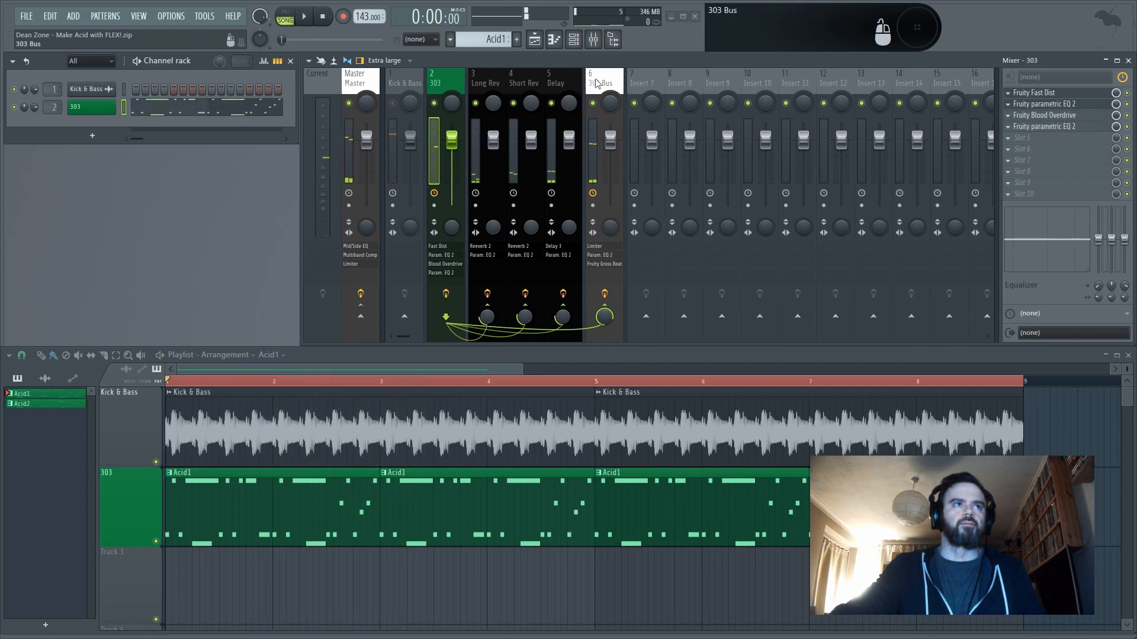
Open the limiter and parametric EQ on the 303 Bus and examine the bus compression during playback
click(598, 83)
click(1049, 92)
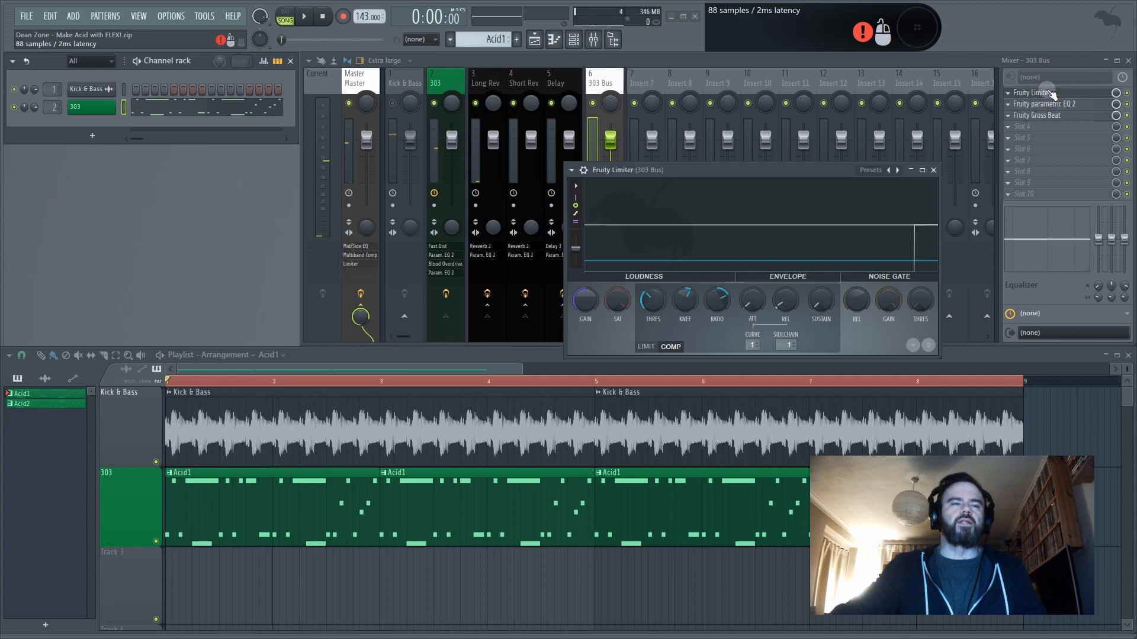
click(1038, 105)
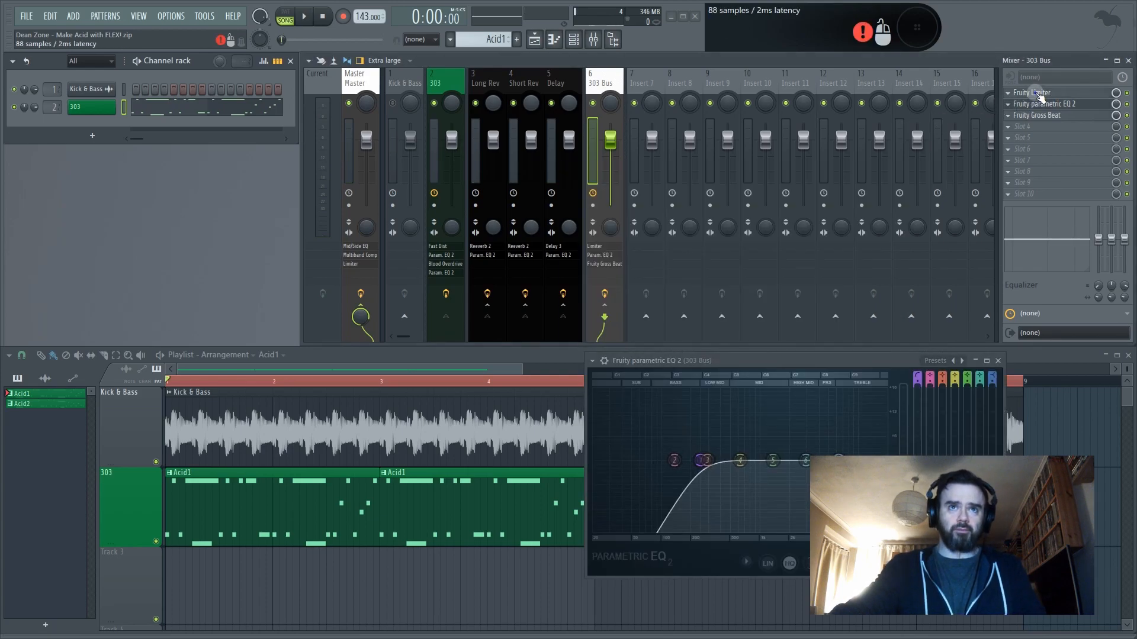
click(1037, 94)
drag(745, 165, 798, 126)
key(space)
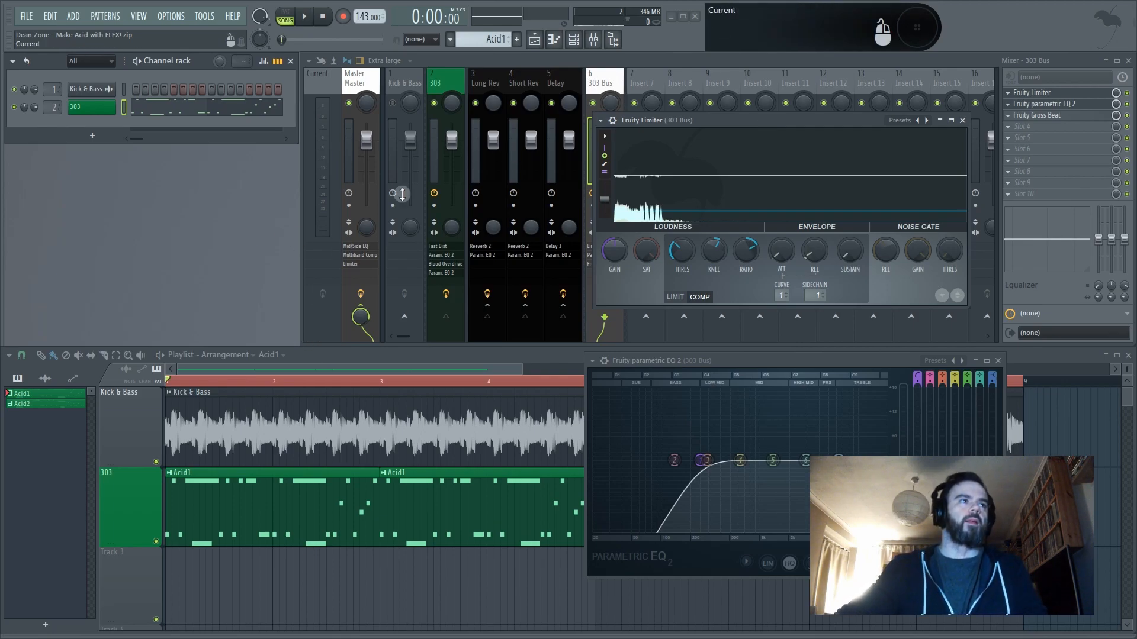
Play the 303 without Kick & Bass and adjust FLEX's filter envelope amount while watching the bus limiter and EQ
click(102, 110)
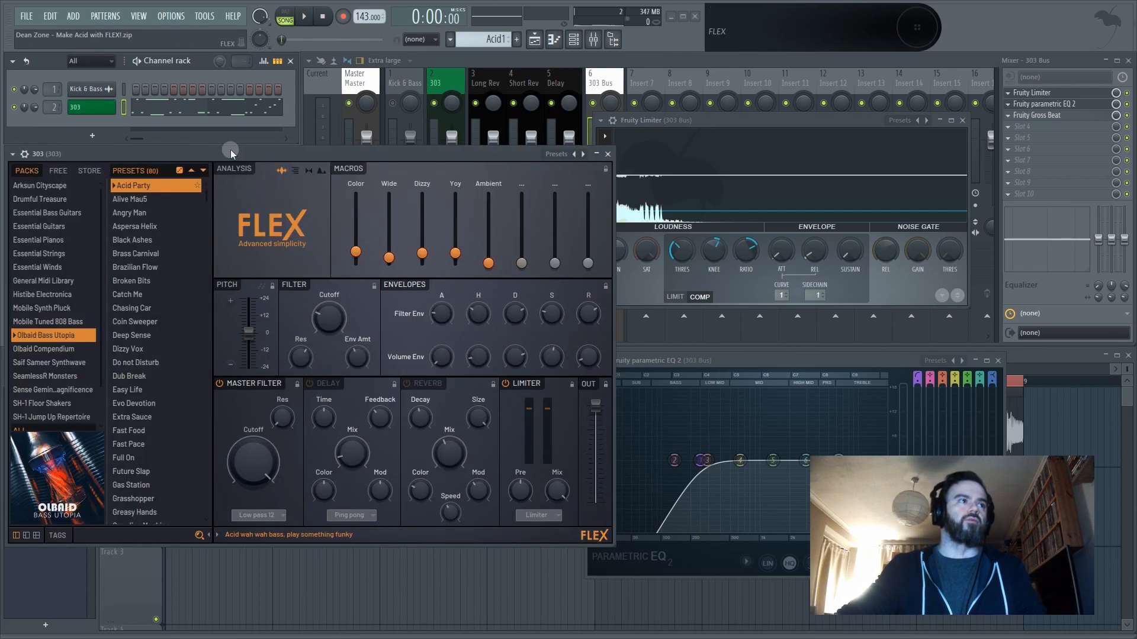
drag(265, 154, 236, 190)
key(space)
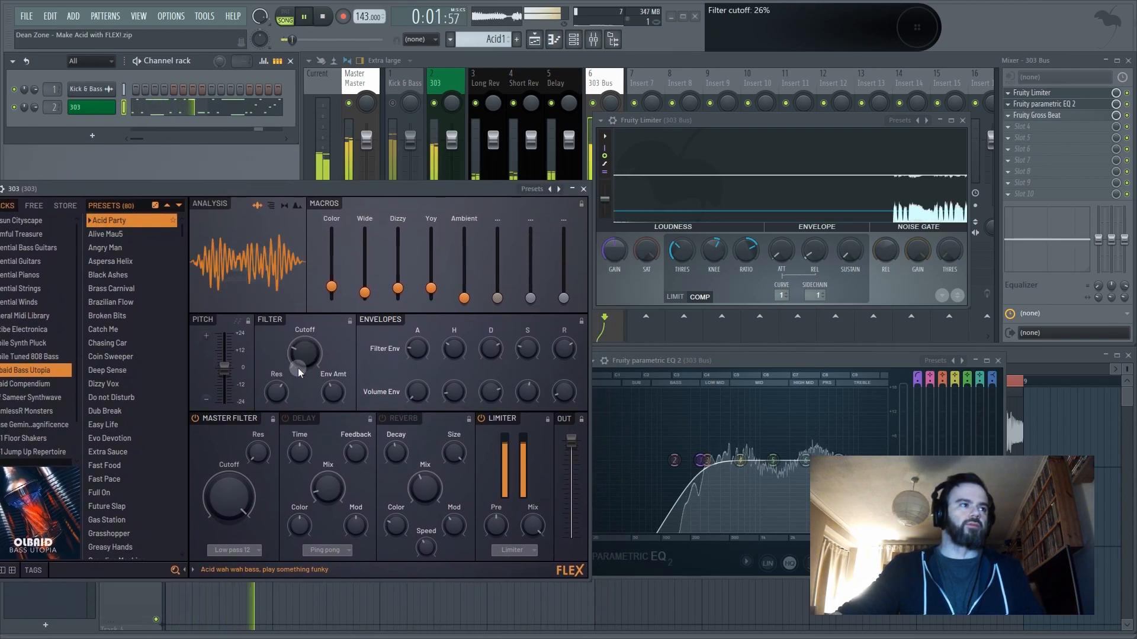
mouse_move(334, 395)
mouse_down()
mouse_move(335, 409)
mouse_move(335, 373)
mouse_move(334, 396)
mouse_up()
key(space)
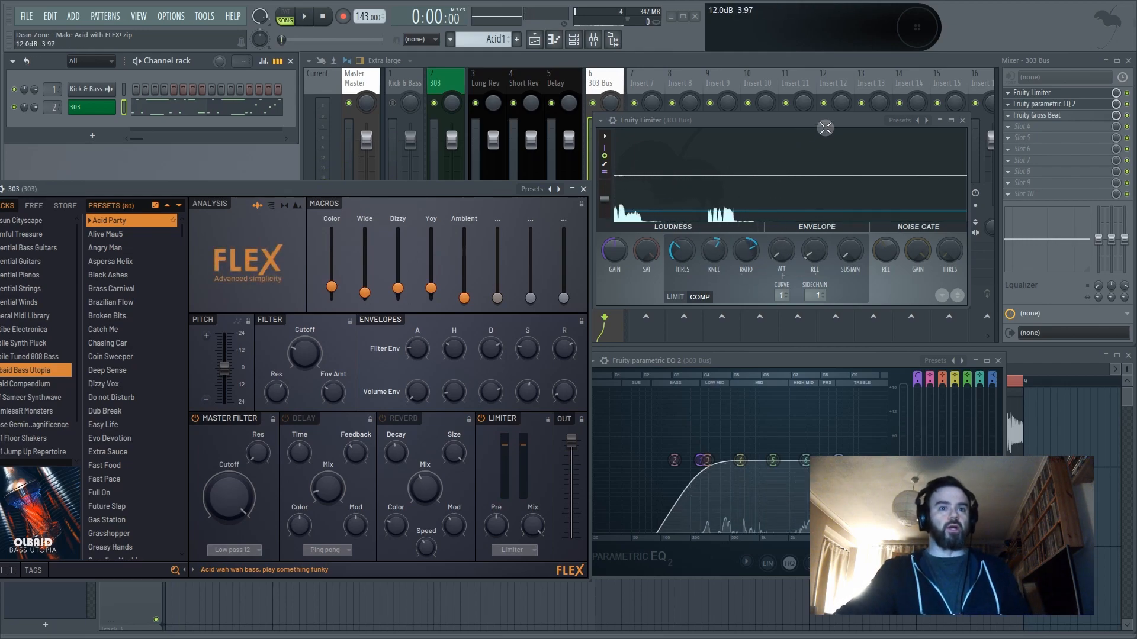
Close the 303 Bus limiter and briefly inspect its Gross Beat effect
click(965, 125)
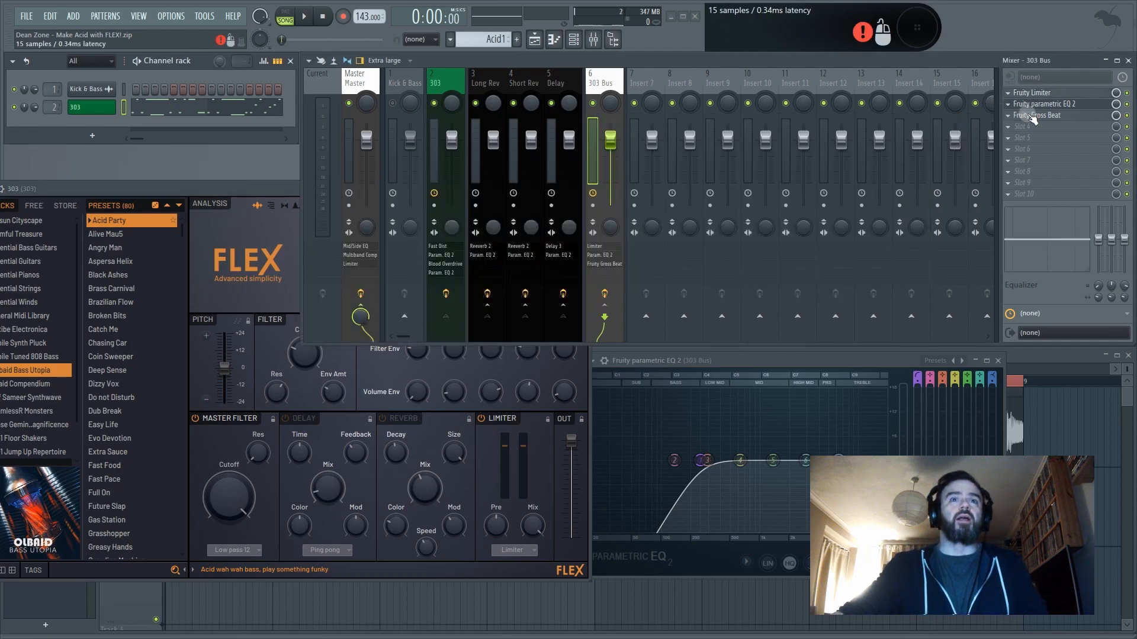
click(1031, 115)
click(1032, 115)
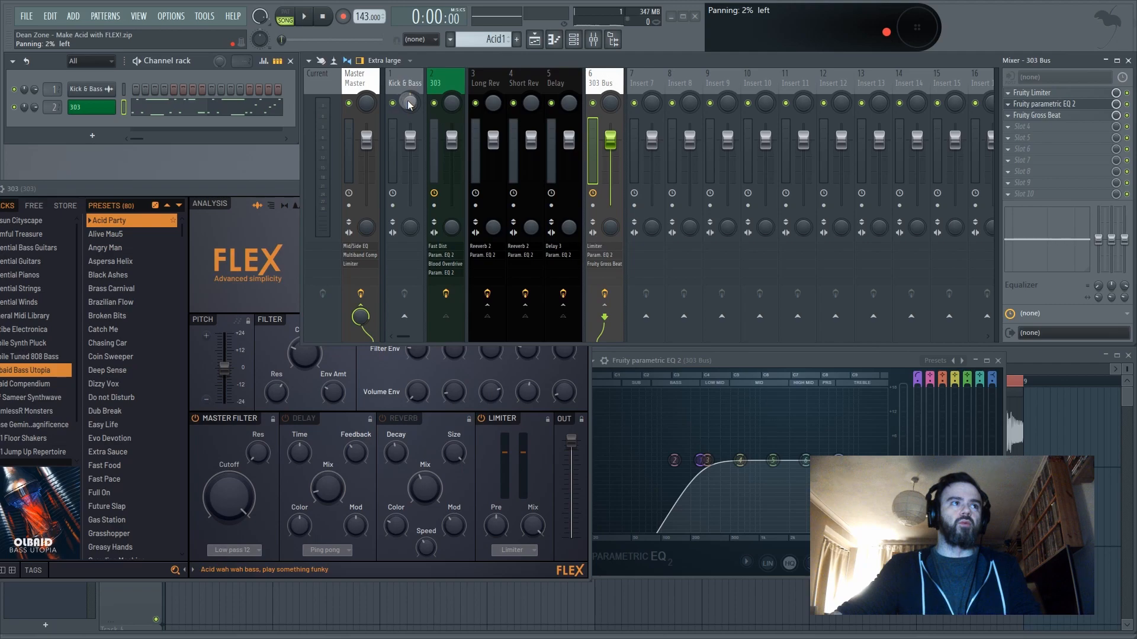
Play the full mix with Kick & Bass unmuted and set FLEX's filter envelope amount to about 47%
drag(408, 105, 410, 109)
key(space)
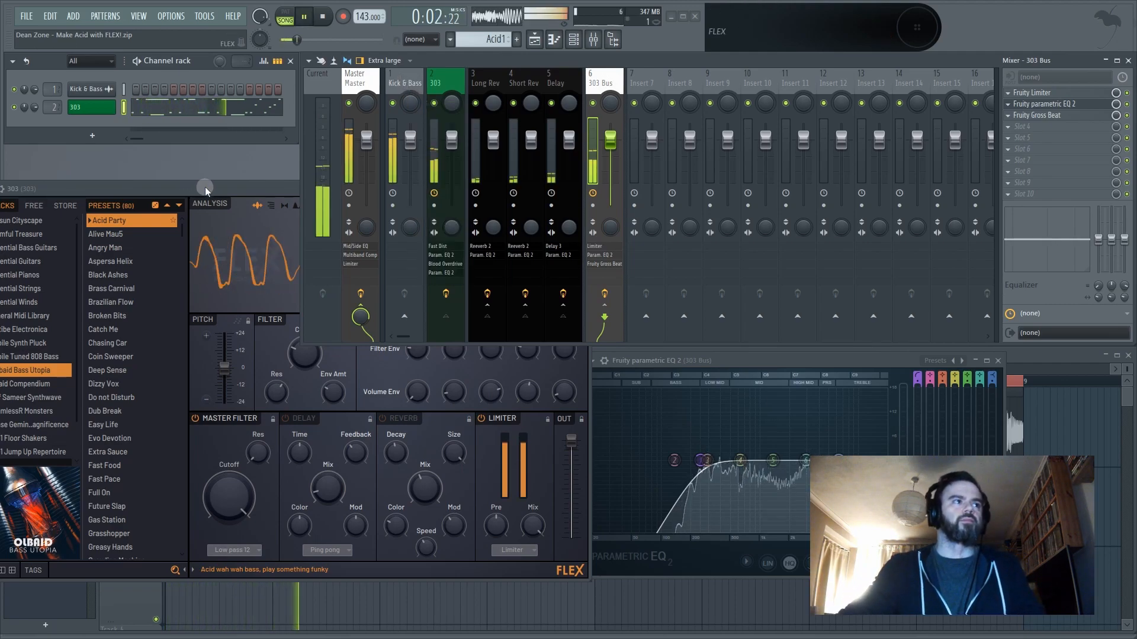
drag(226, 188, 246, 176)
drag(369, 367, 368, 350)
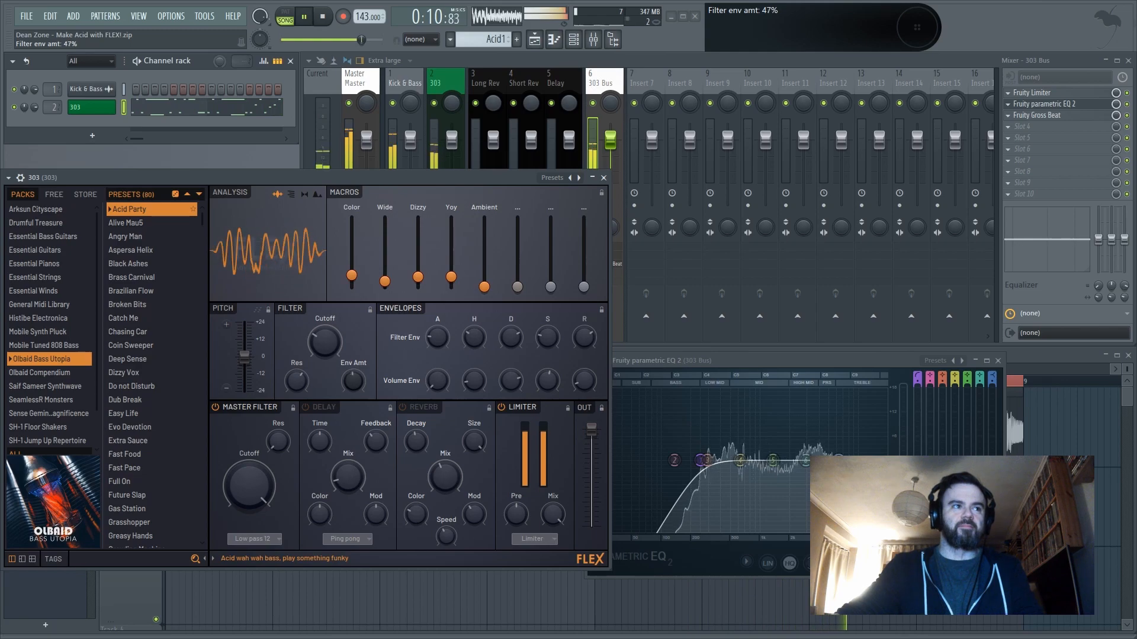
key(space)
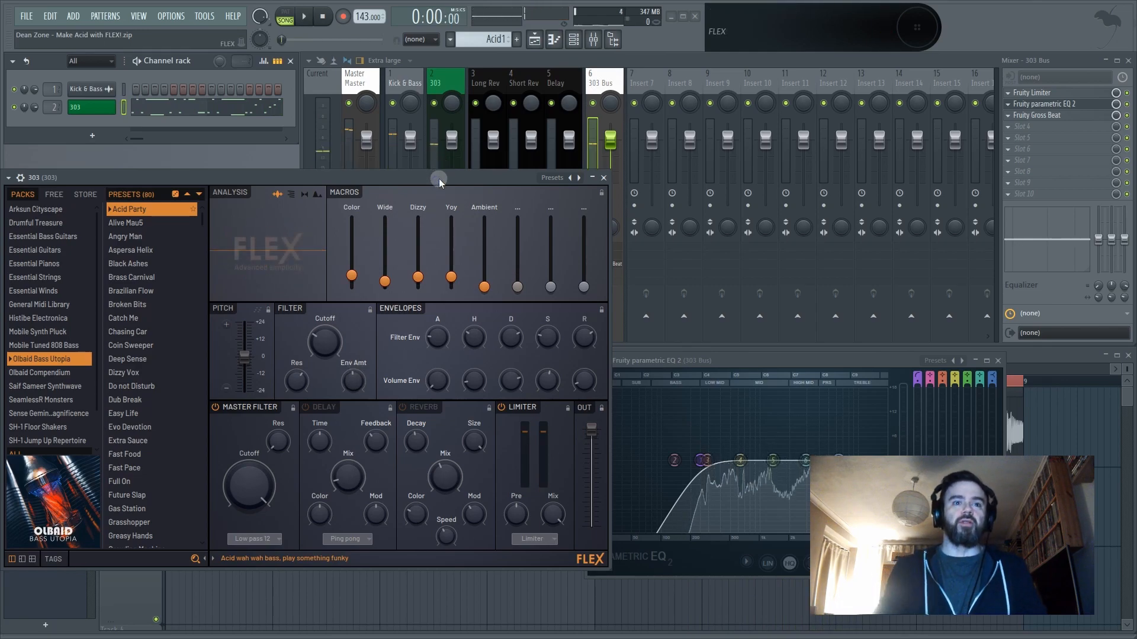